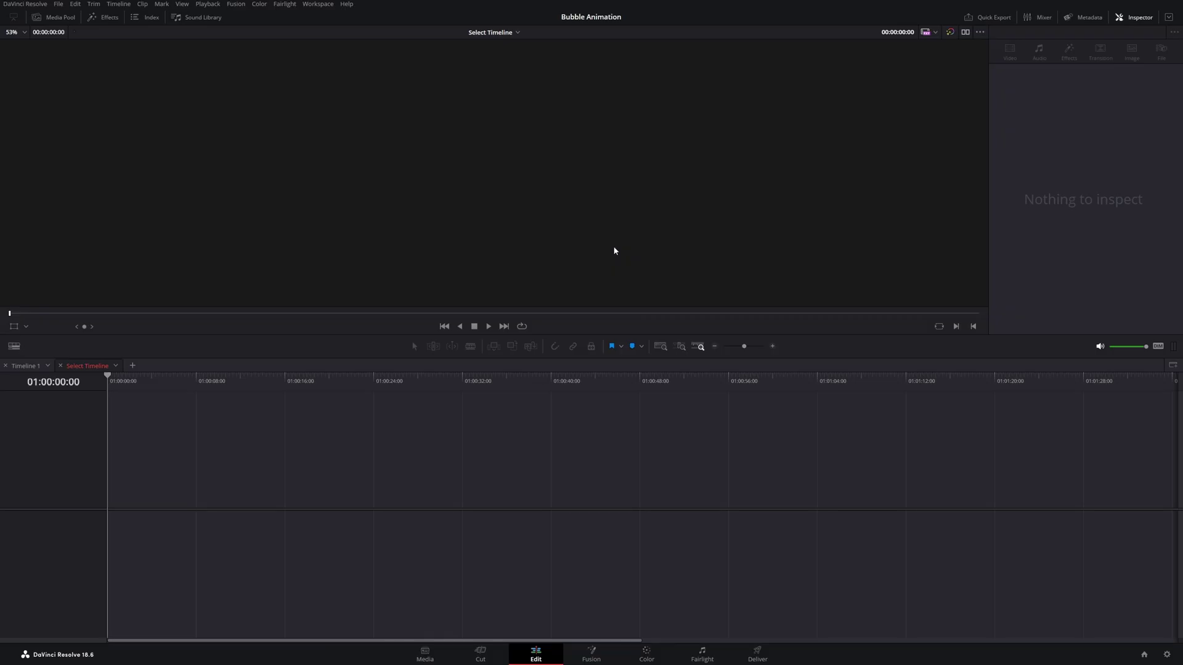
- Add a Fusion Composition at the start of the empty timeline and open it on the Fusion page with the playhead over it
click(103, 19)
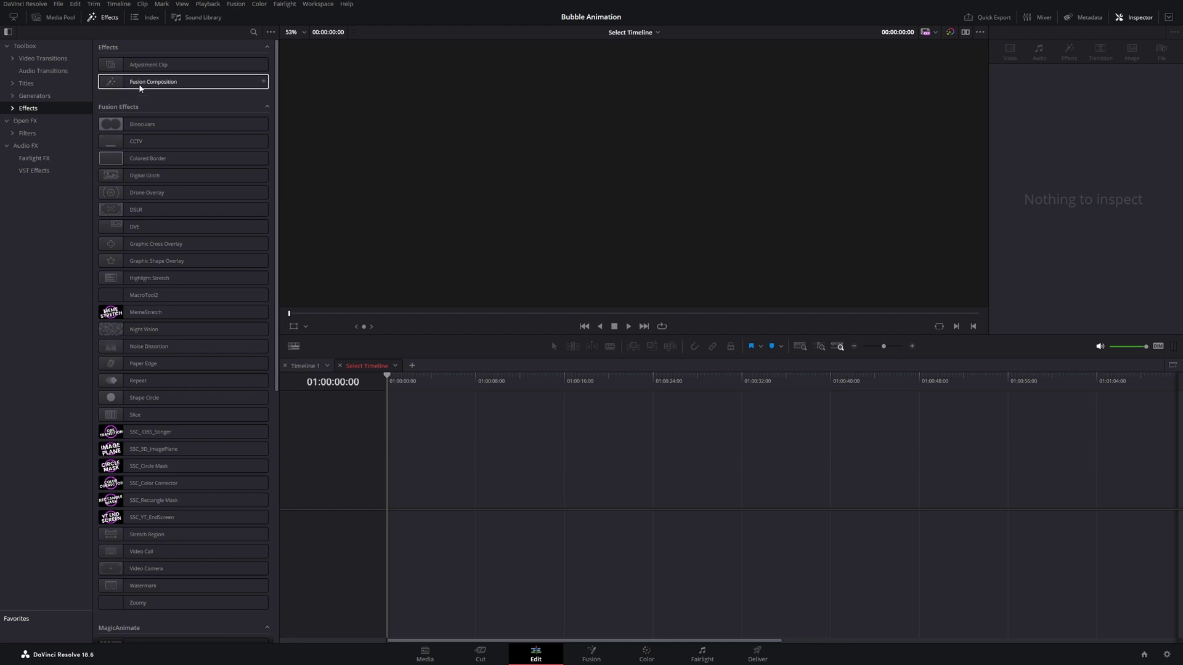
drag(151, 81, 407, 499)
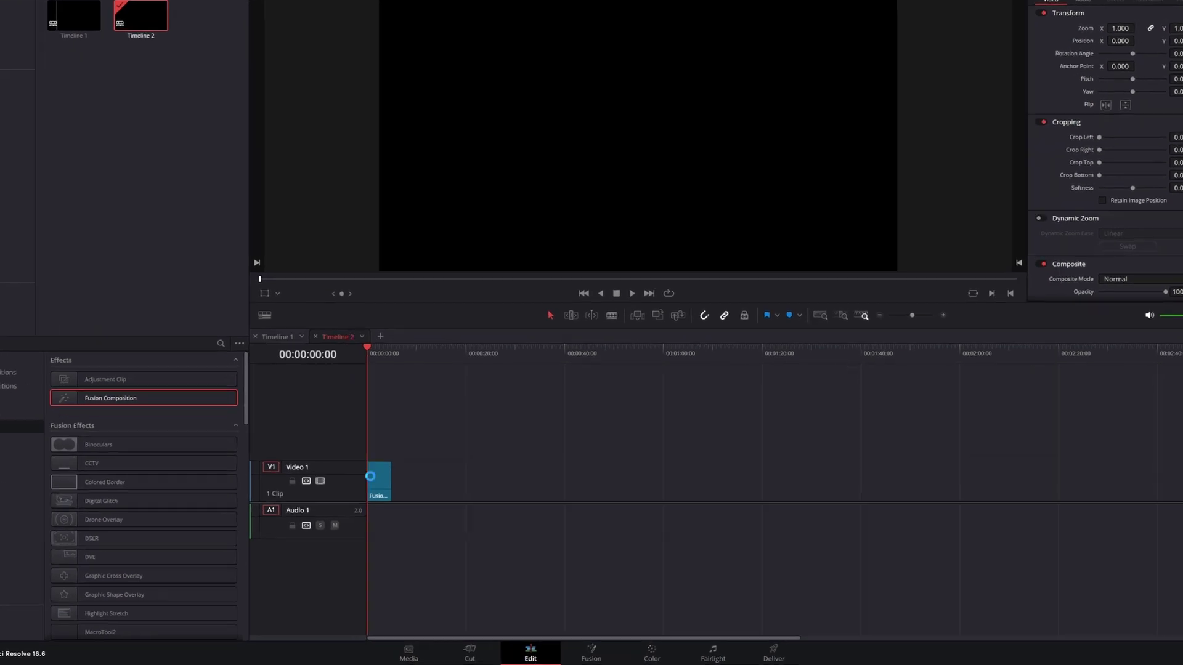
drag(311, 244, 308, 253)
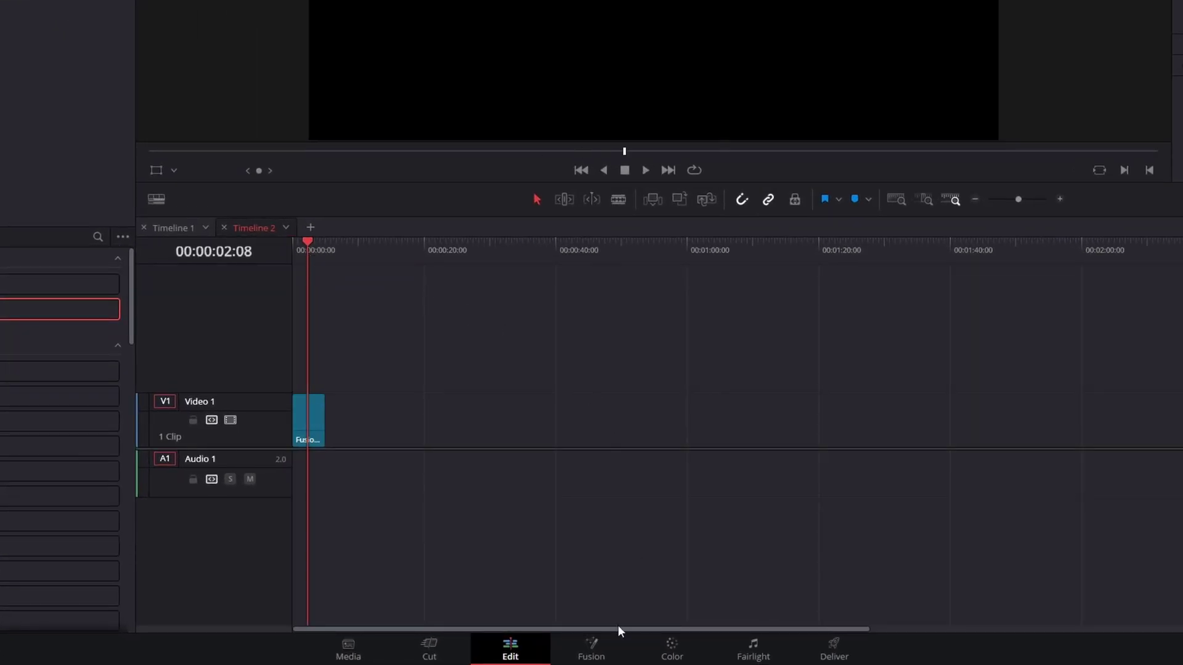
click(598, 652)
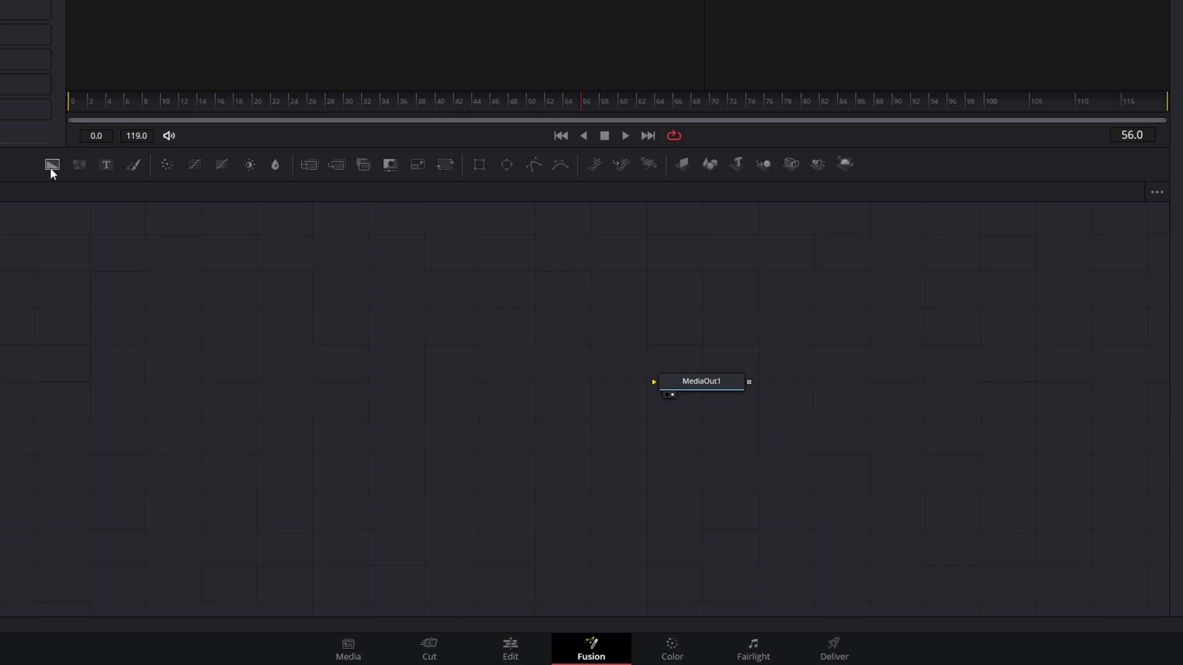
- Add a Background node and a MultiMerge node, and connect Background1 to the MultiMerge as its background input
drag(49, 168, 406, 460)
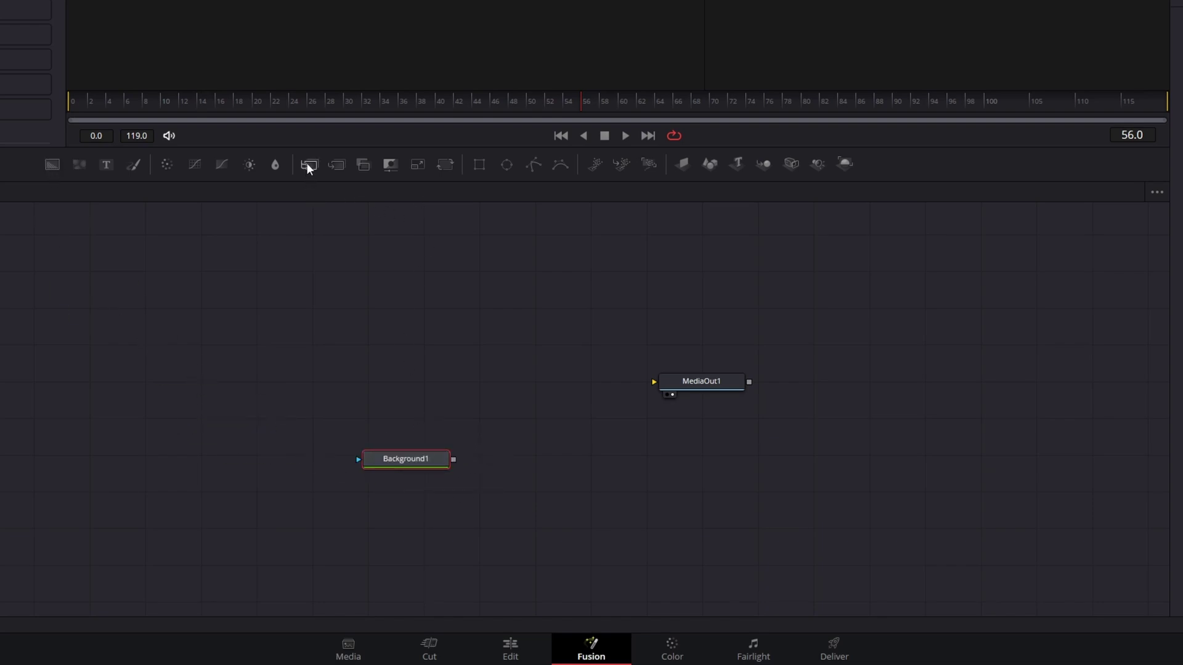
drag(308, 166, 409, 379)
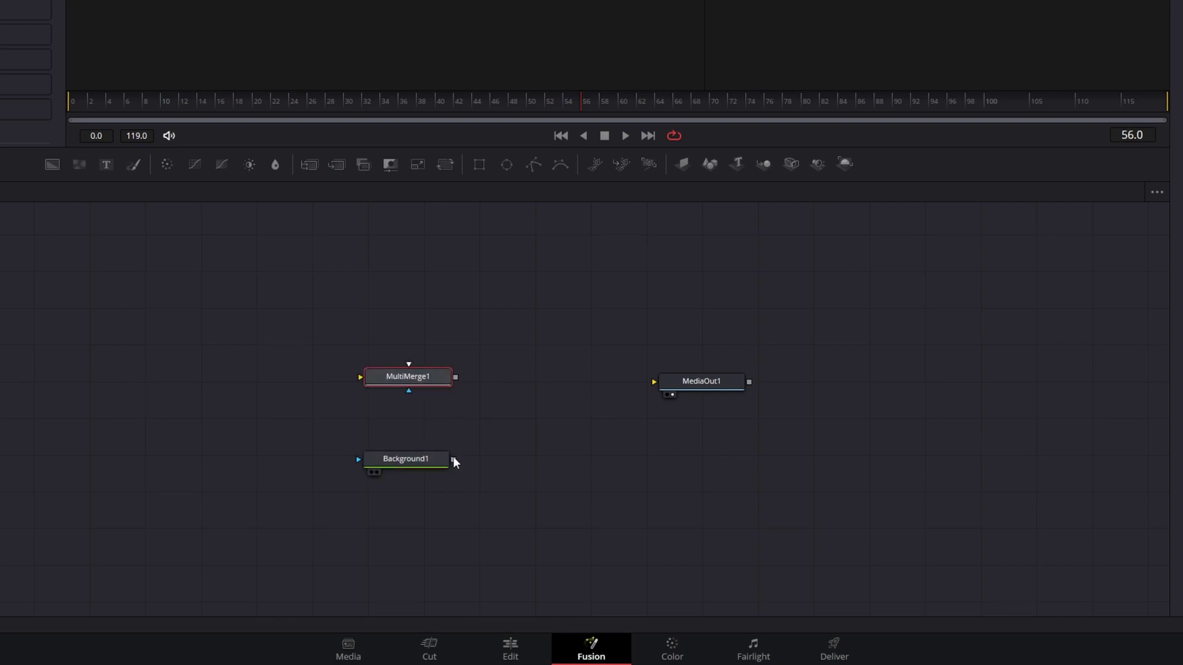
drag(456, 459, 404, 380)
mouse_move(405, 466)
mouse_down()
mouse_move(416, 457)
mouse_move(405, 455)
mouse_up()
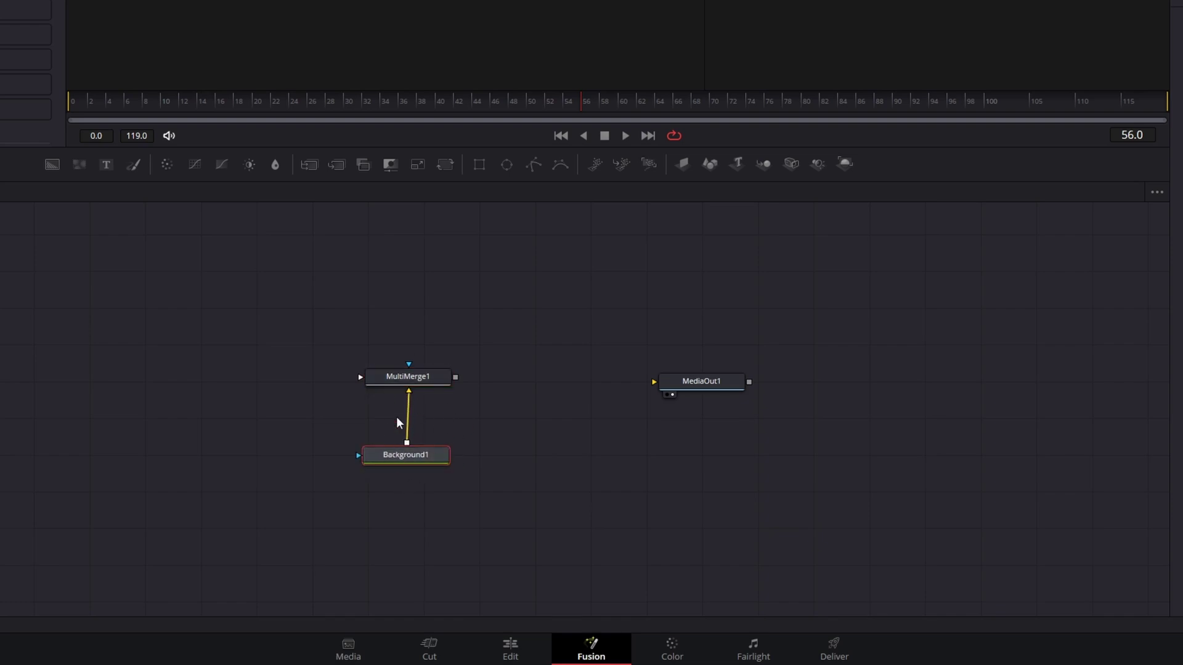
drag(412, 387, 410, 388)
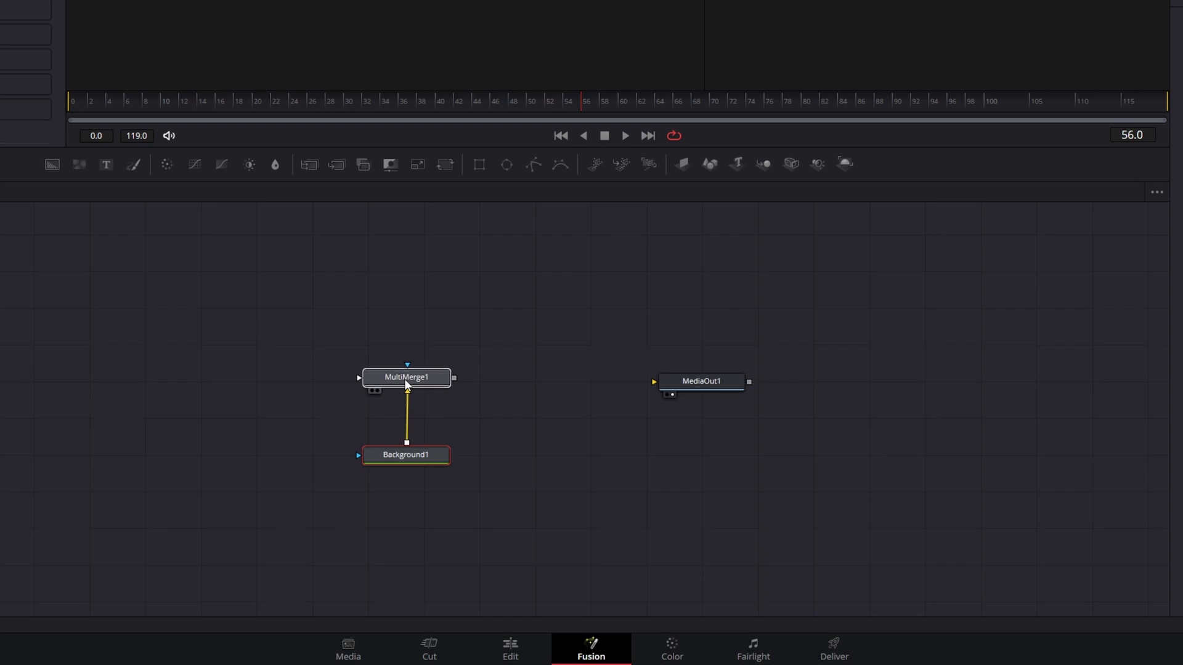
- Connect a second Background node to MultiMerge1 as a foreground layer, and connect MultiMerge1 to MediaOut1
drag(52, 164, 377, 381)
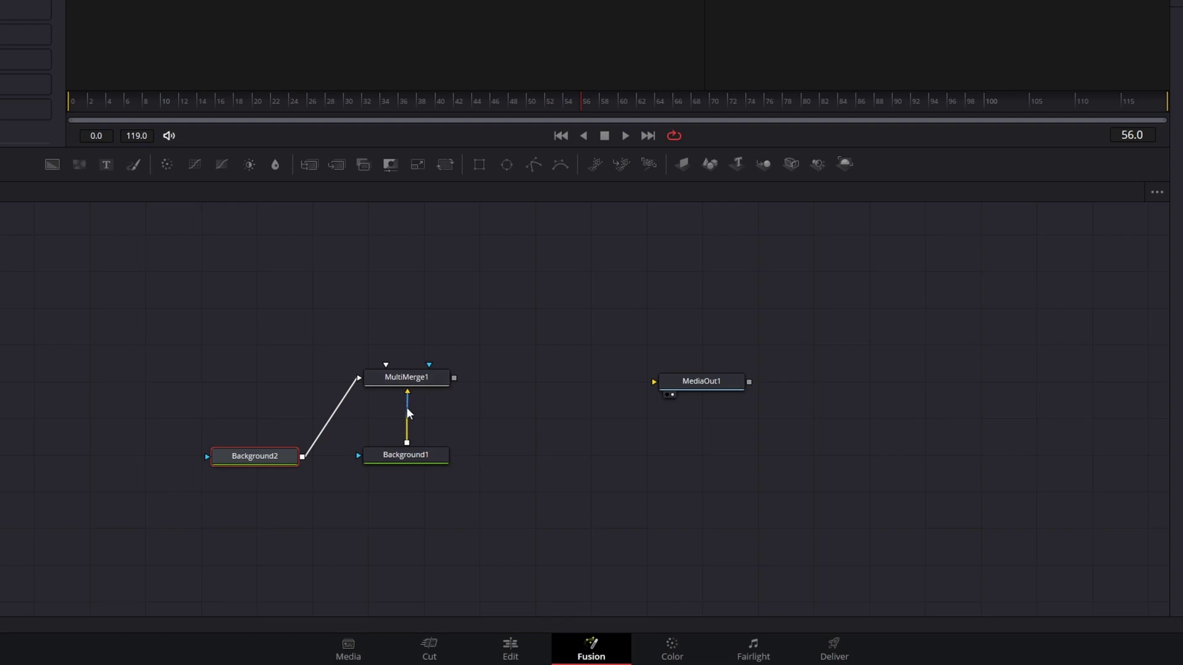
drag(274, 459, 262, 376)
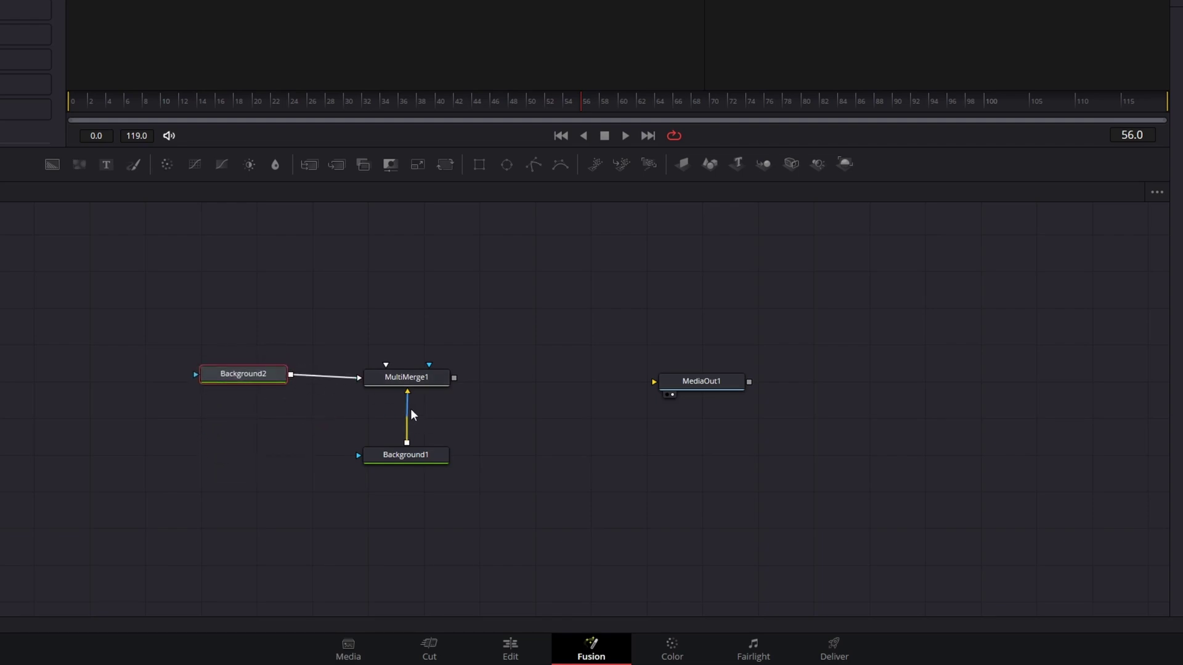
drag(454, 378, 695, 383)
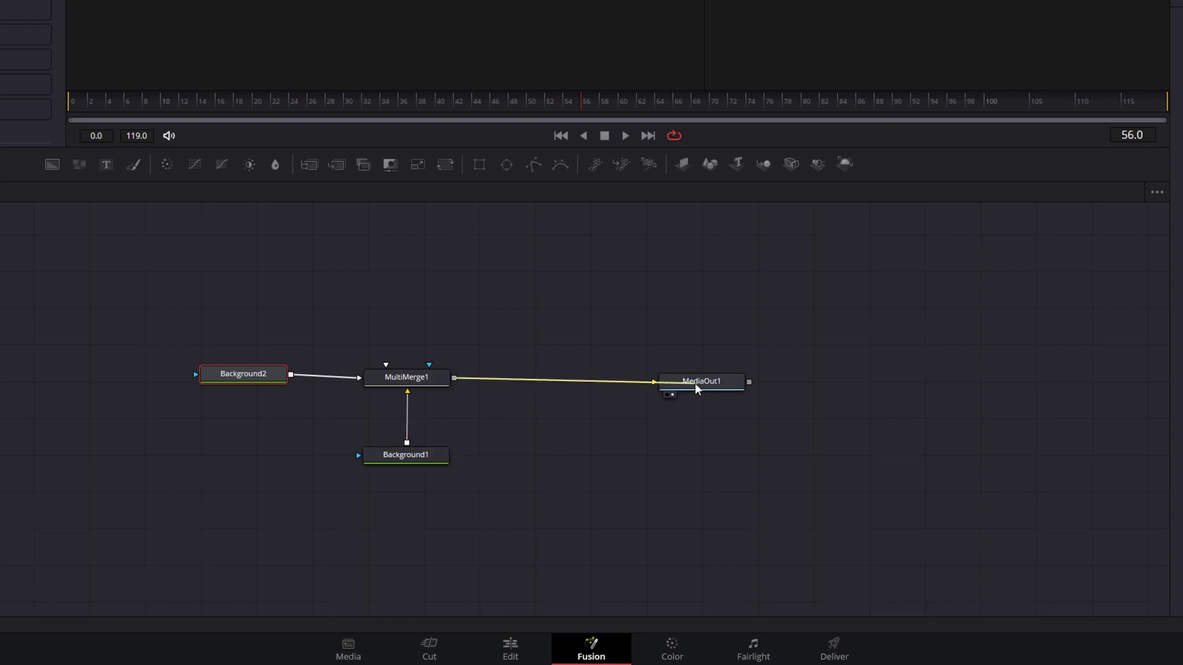
- Set the color of Background1 to bright green with red 0.2, green 1.0 and blue about 0.078
click(403, 459)
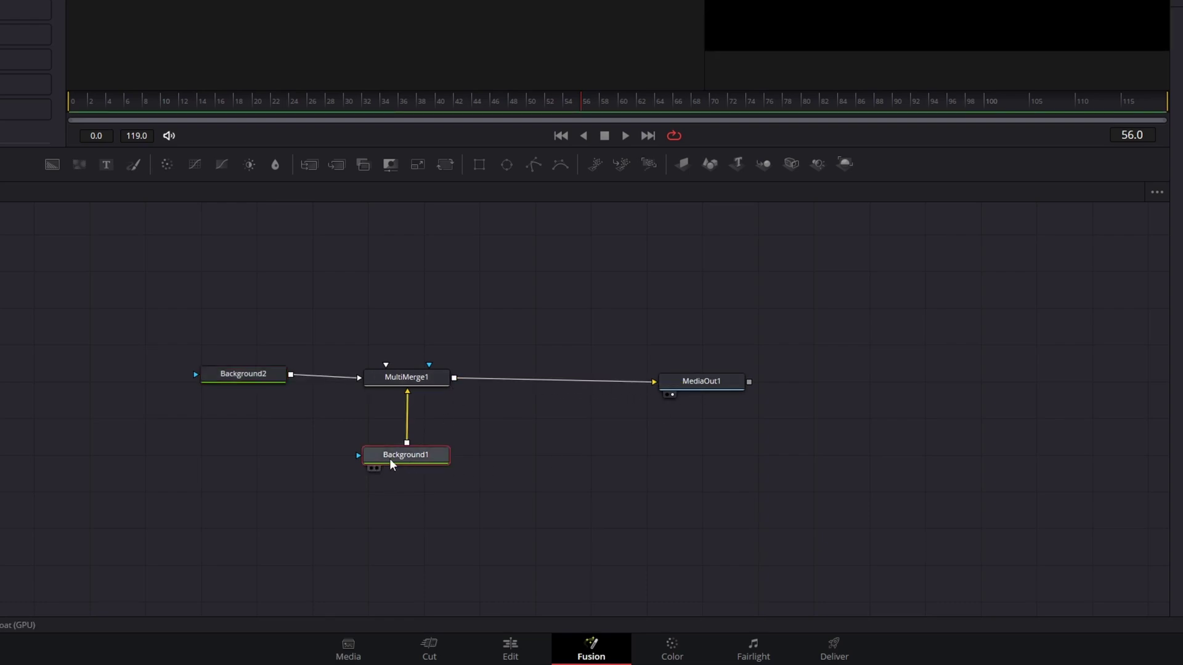
click(1088, 160)
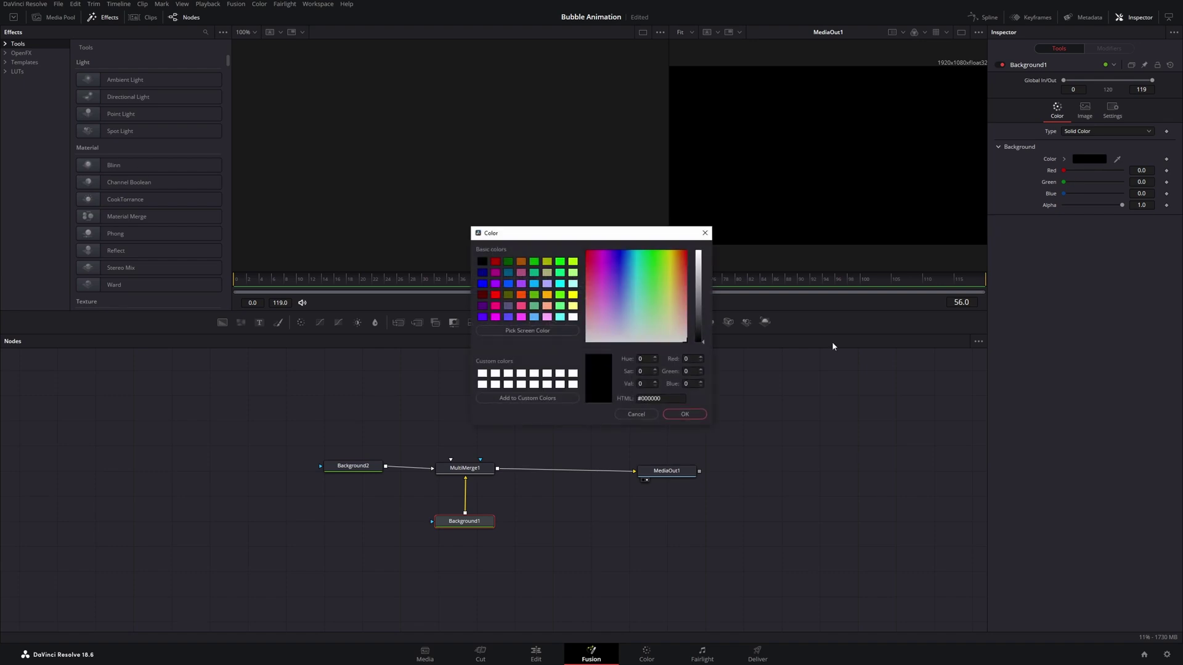
drag(657, 310, 701, 254)
click(684, 414)
- Set the color of Background2 to blue, #192de1
click(370, 467)
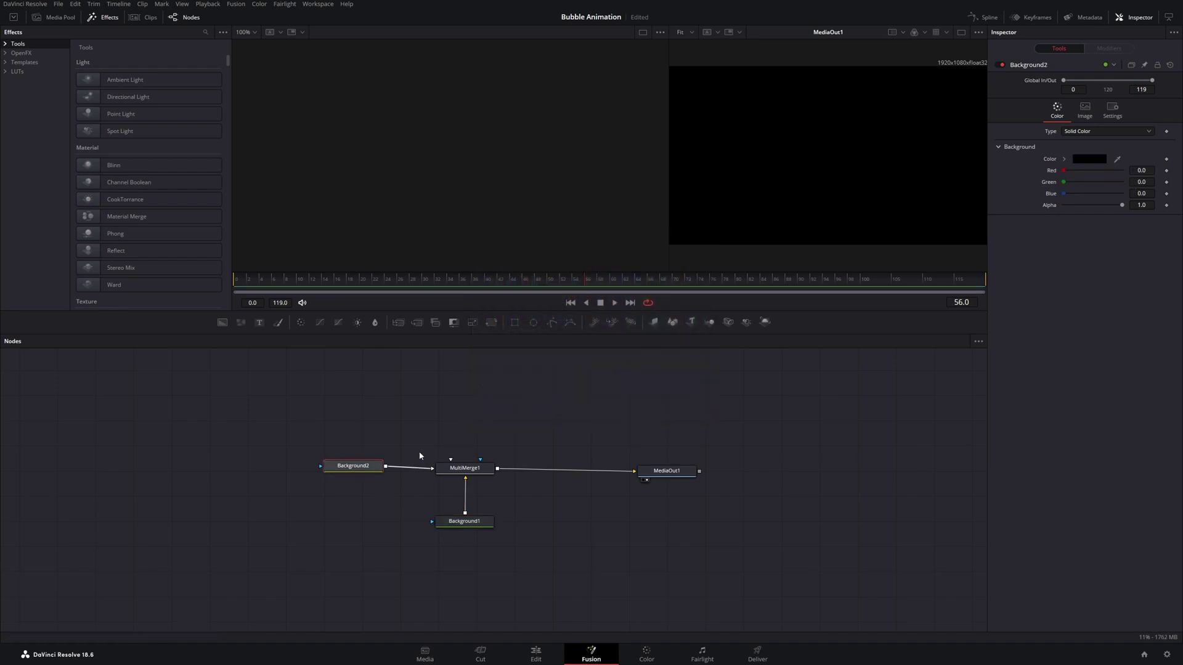
click(1088, 159)
click(614, 281)
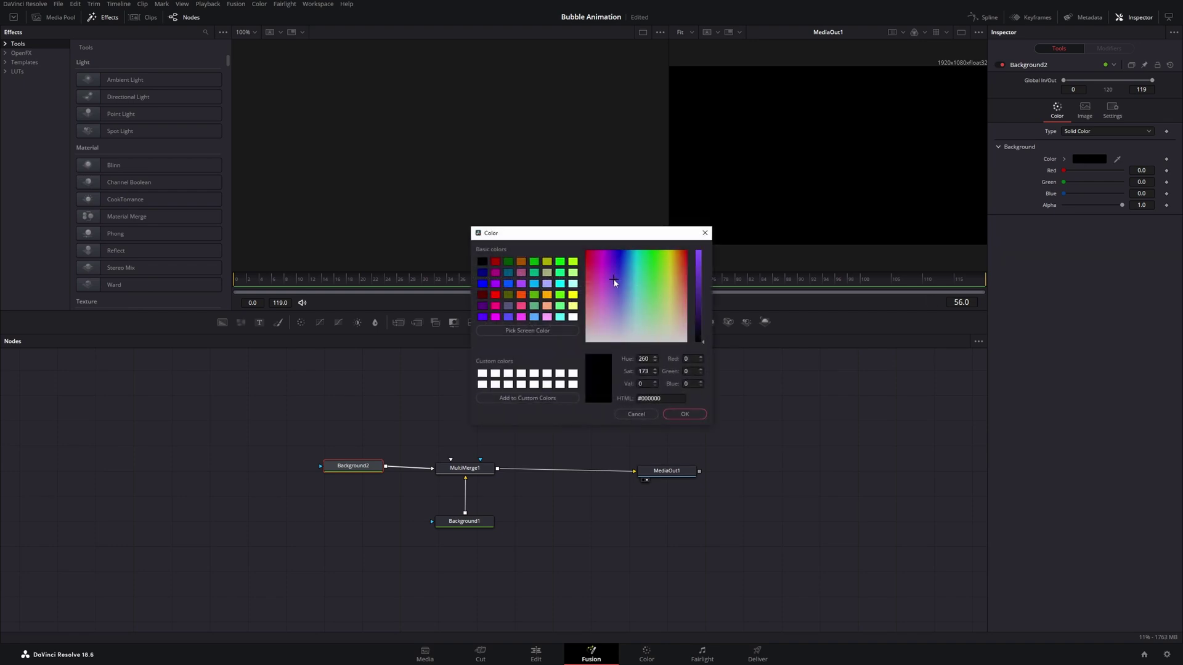
drag(614, 282, 621, 265)
drag(698, 274, 699, 261)
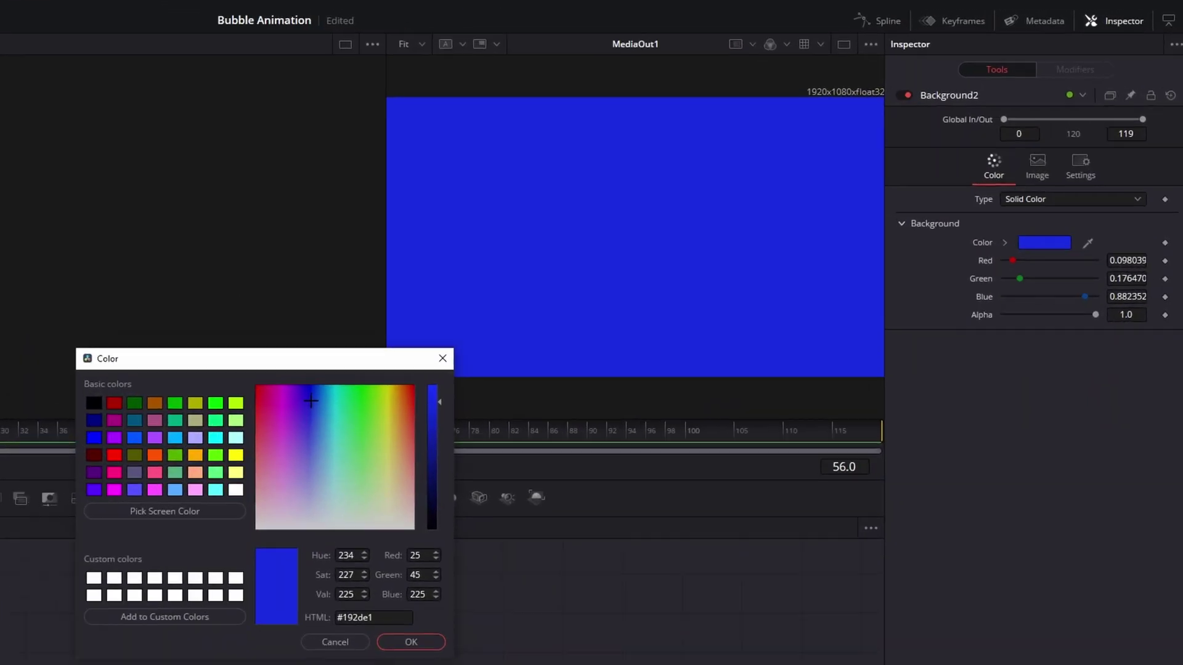
click(685, 414)
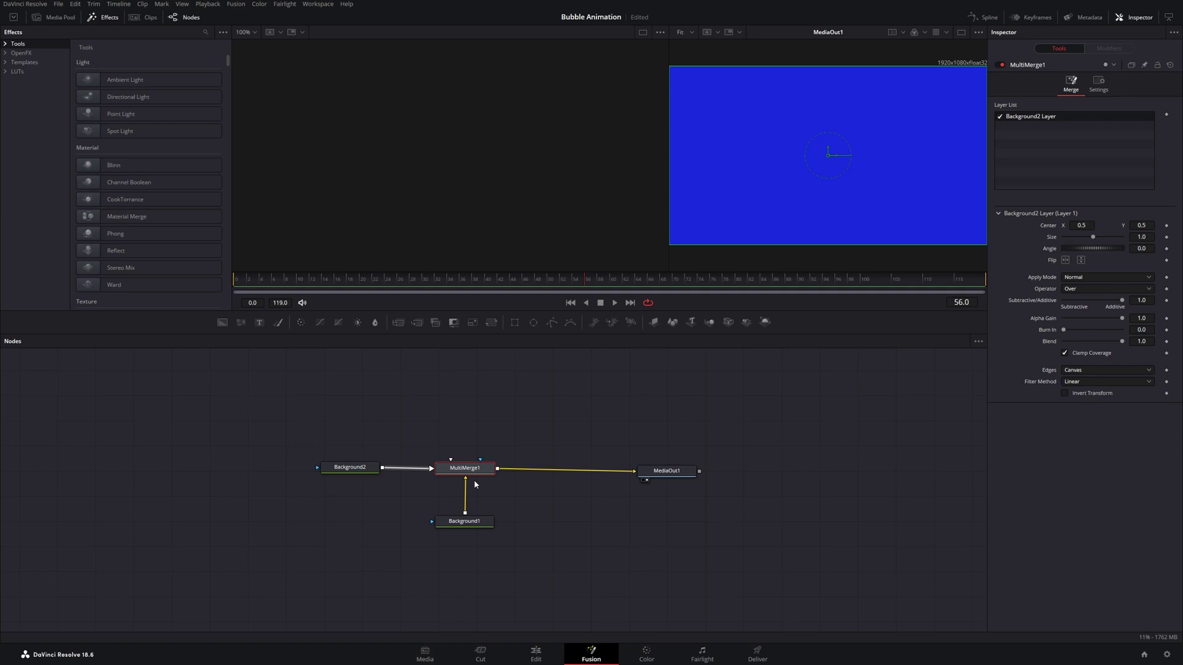
- Swap the background and foreground inputs of MultiMerge1, and delete the Background2 node
key(ctrl+t)
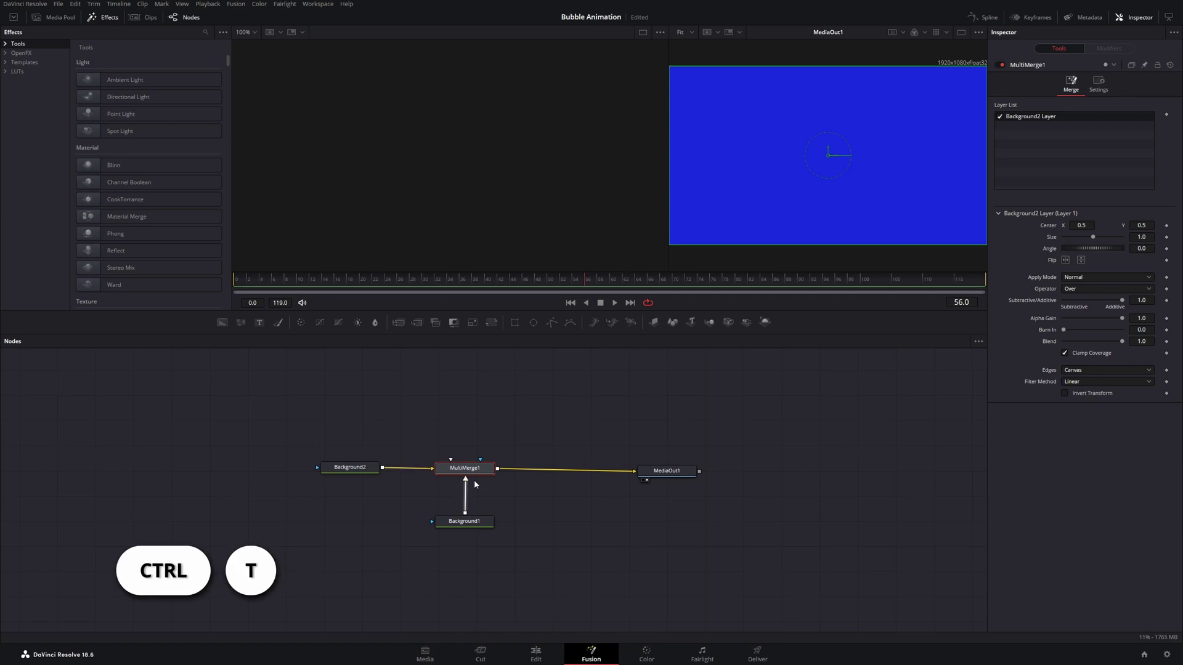
click(491, 536)
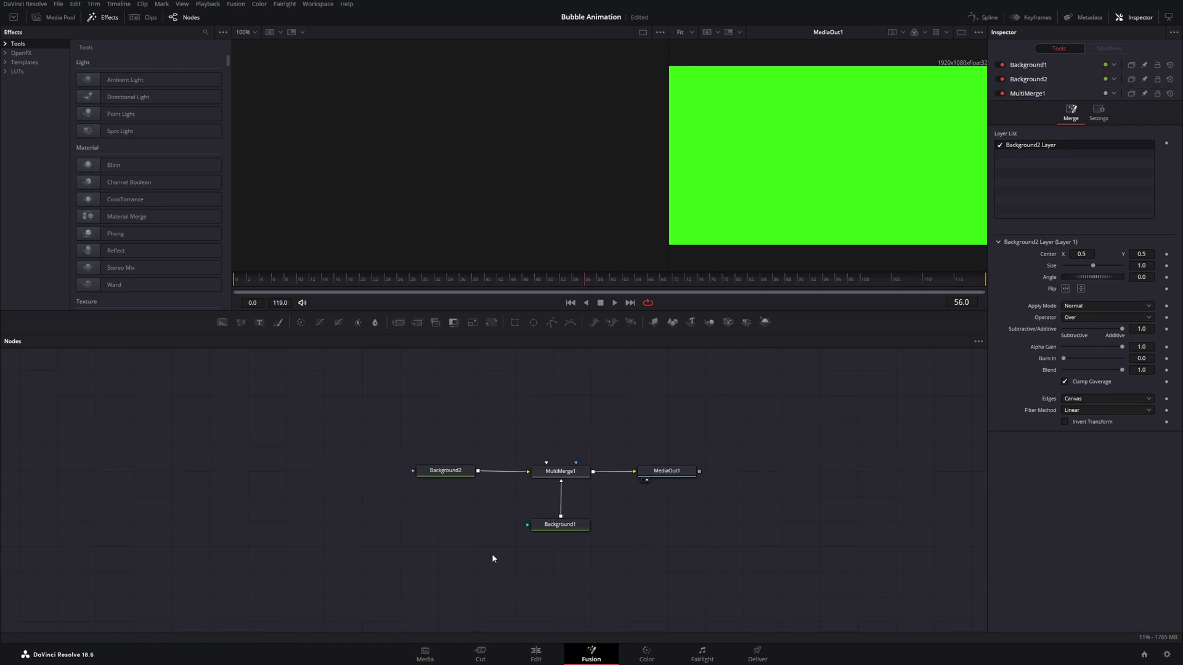
drag(473, 441, 401, 512)
key(Delete)
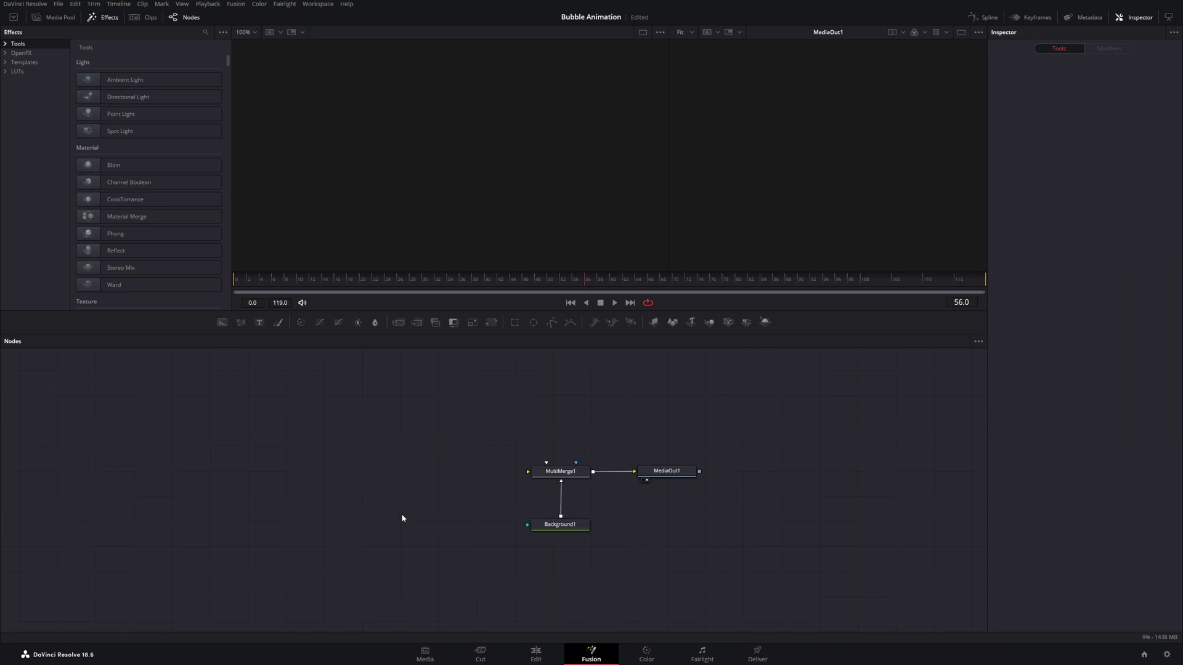
- Make Background1 fully transparent by setting its Alpha to 0.0
click(582, 525)
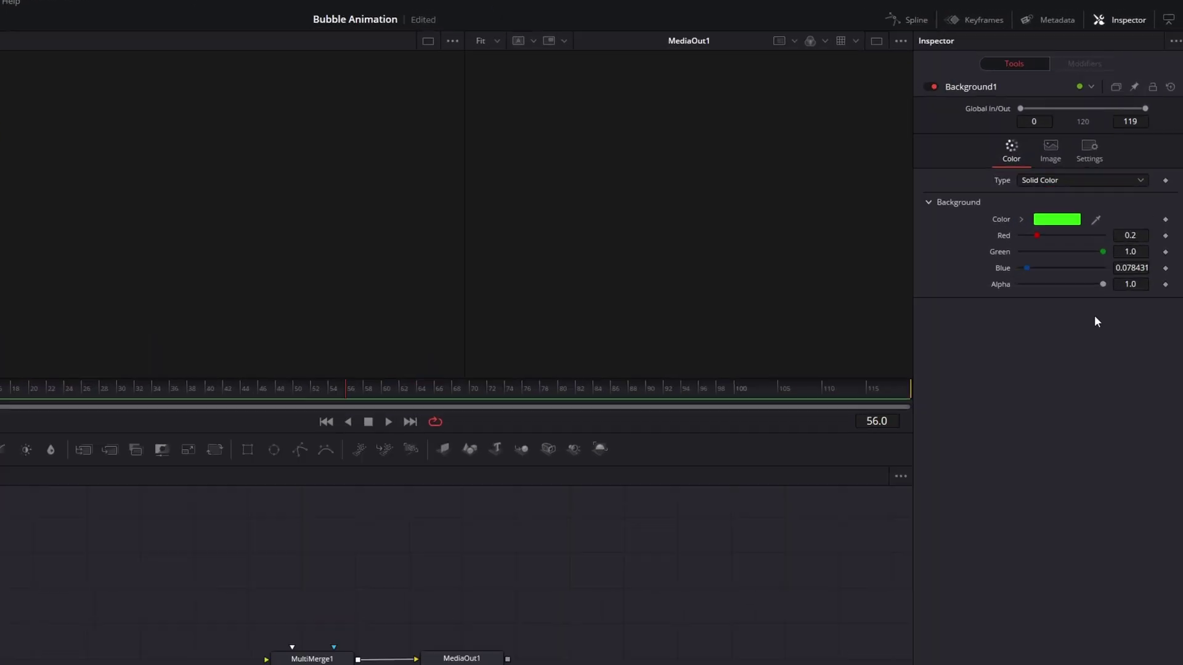
drag(1090, 333, 966, 336)
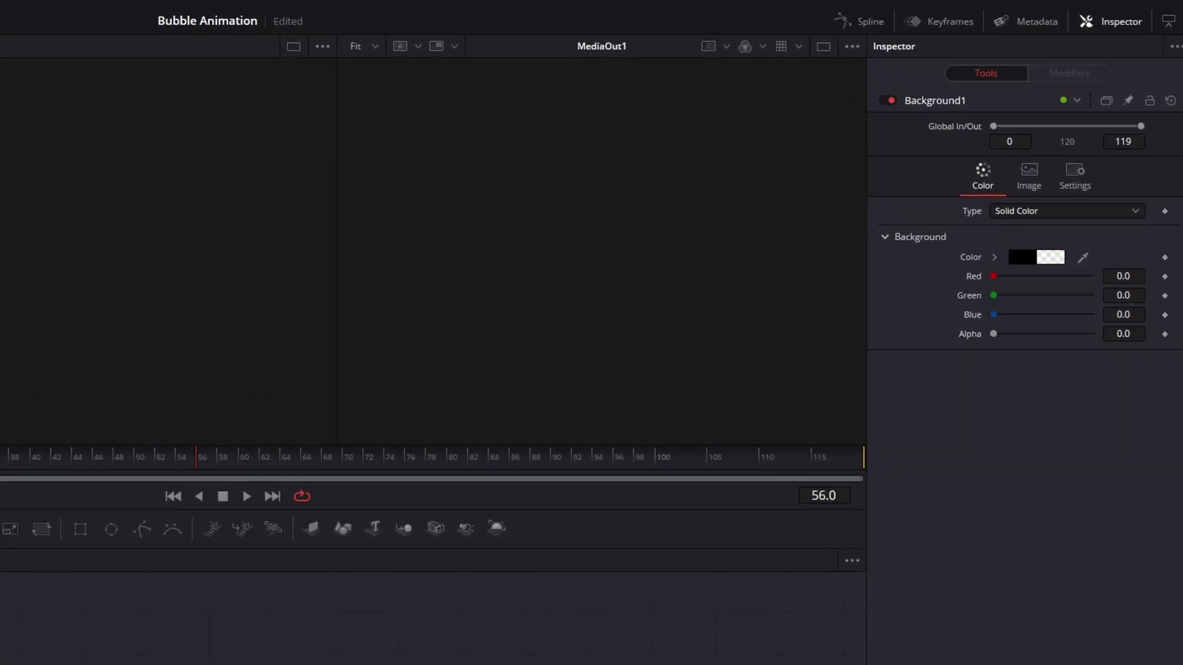
click(645, 473)
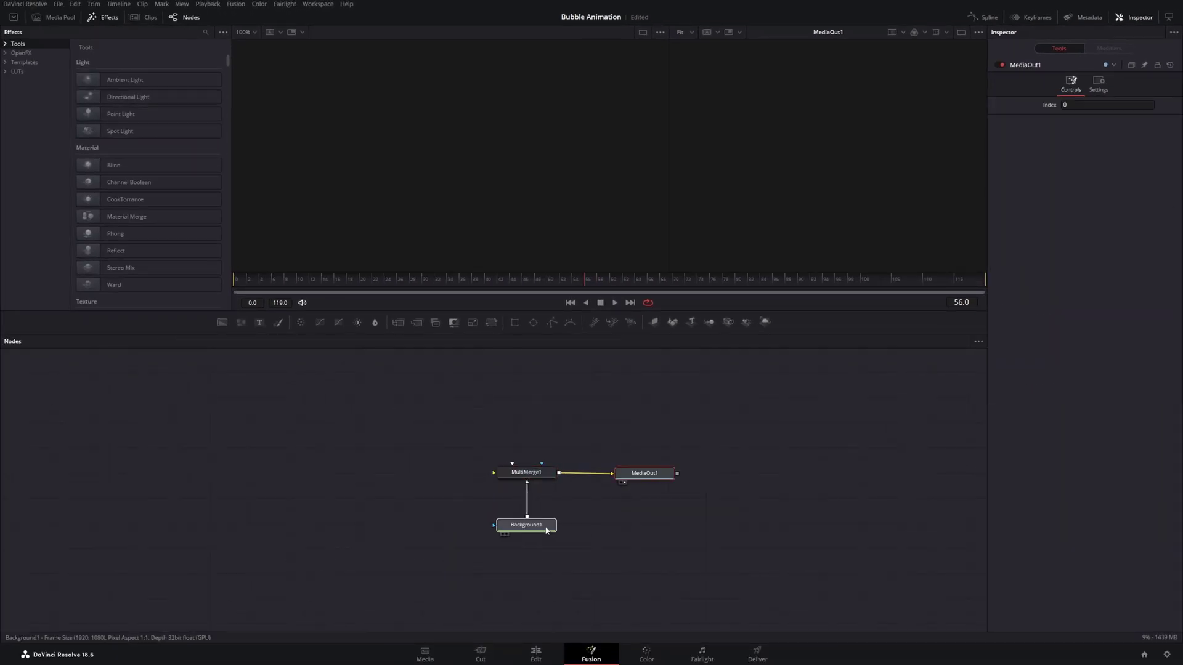
click(546, 530)
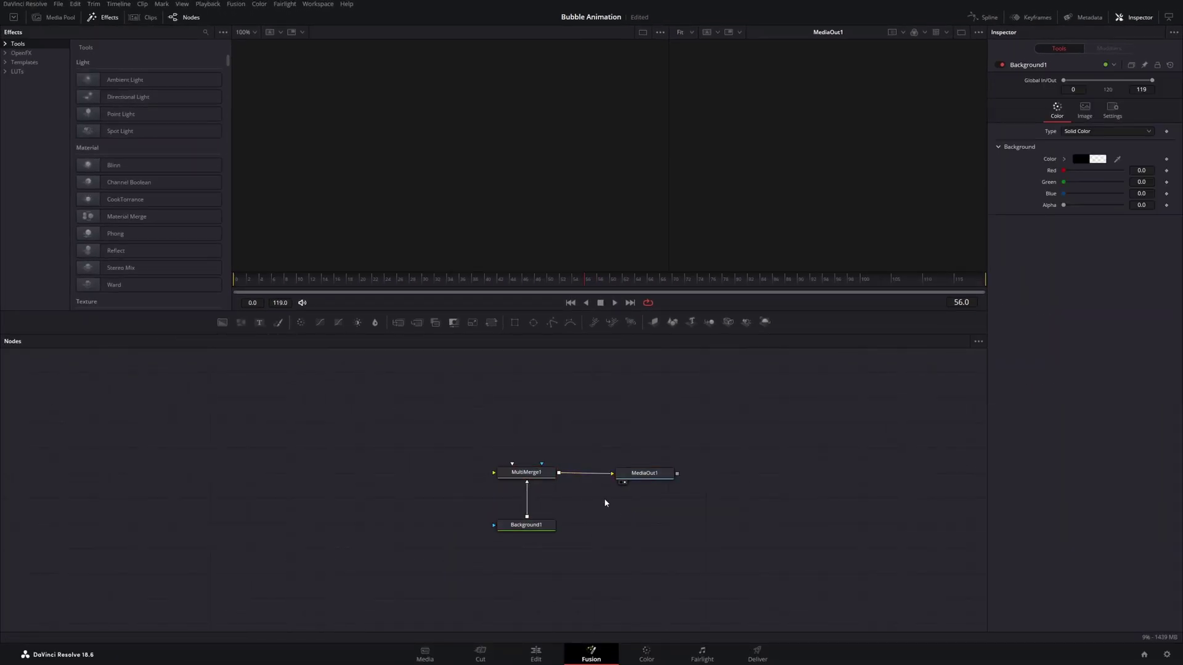
- Add a new Background node feeding into MultiMerge1, well apart from it, and set its color to white
drag(608, 502, 720, 508)
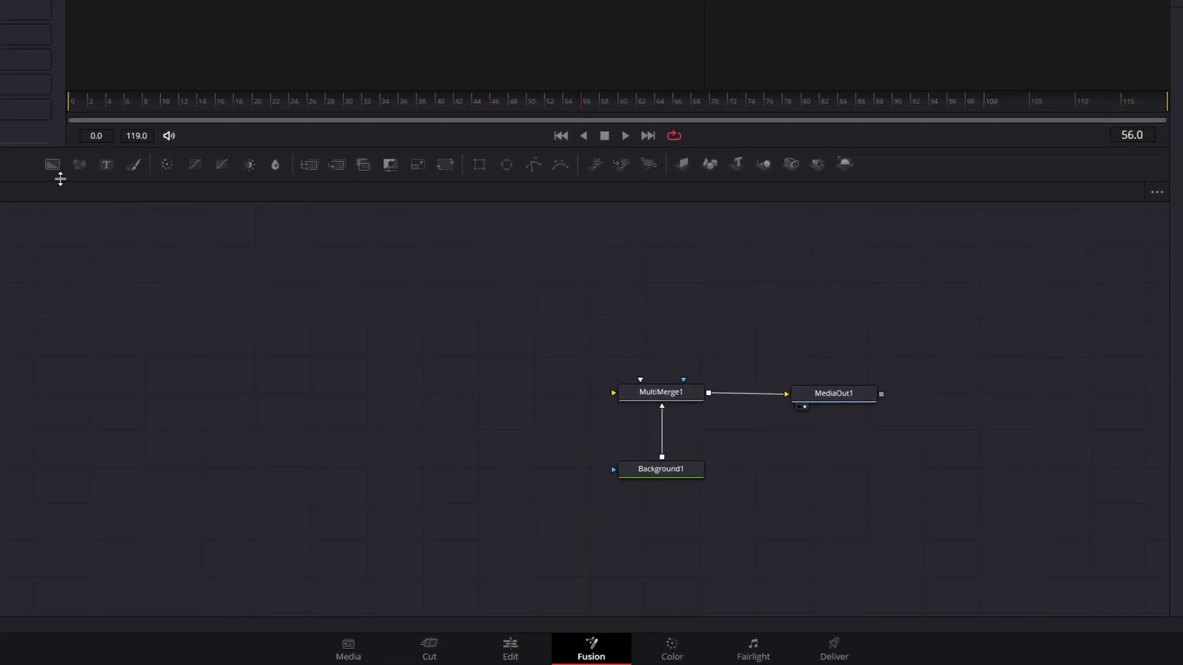
drag(53, 165, 649, 394)
drag(288, 372, 336, 390)
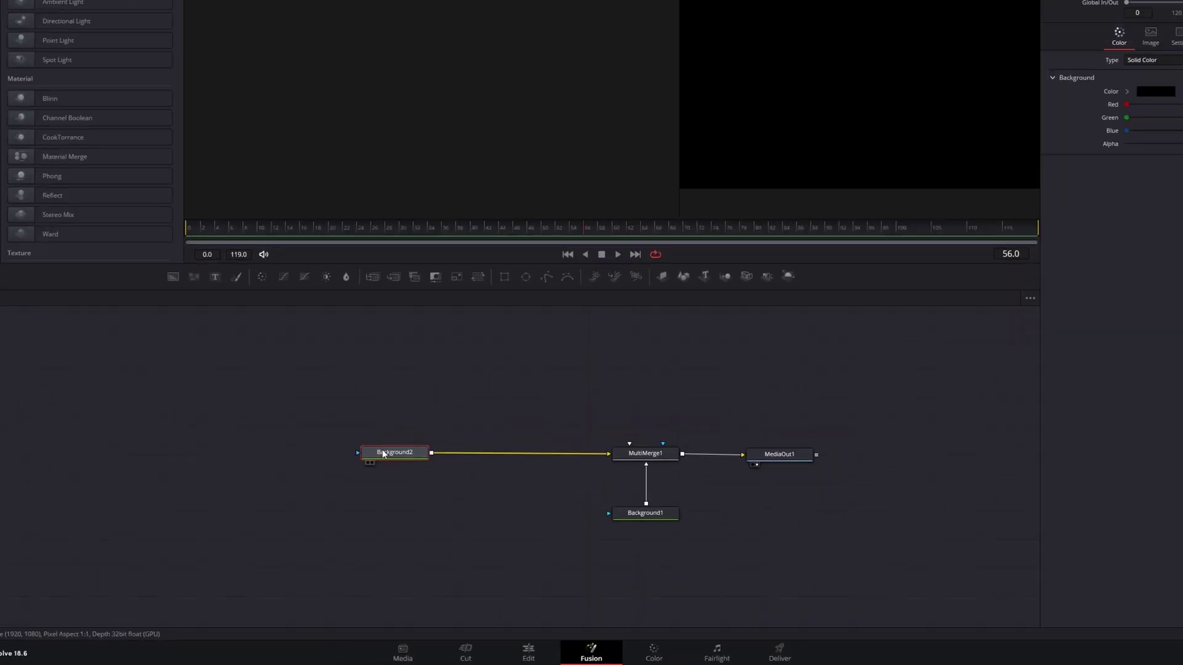
click(1089, 159)
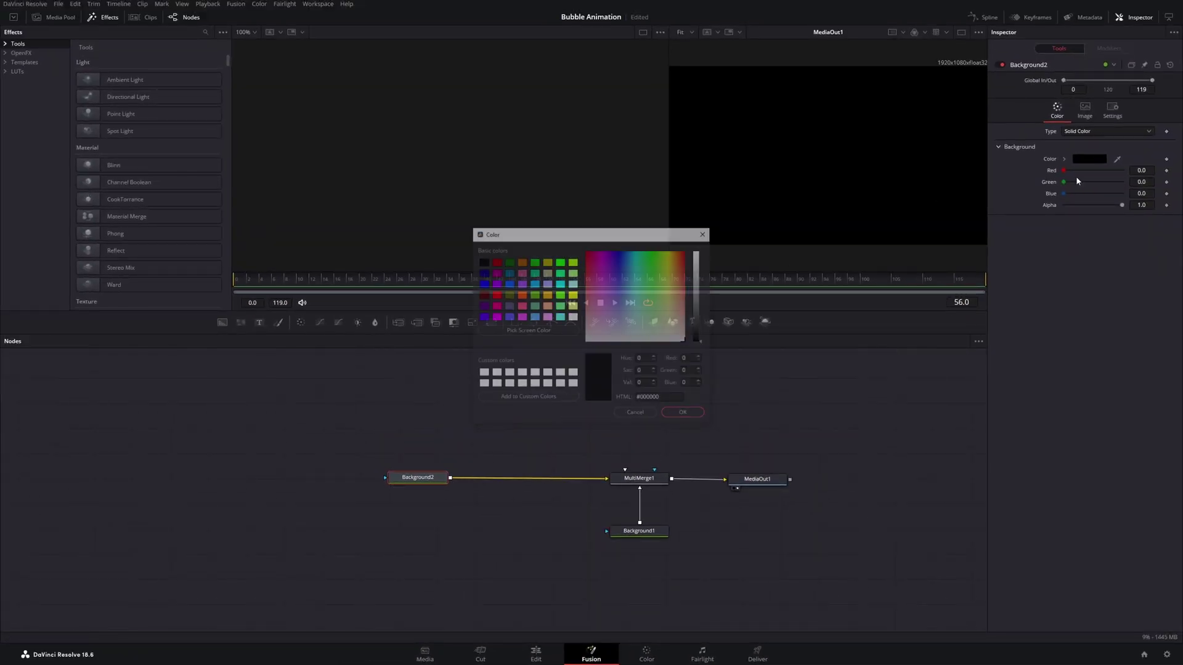
drag(703, 315, 703, 250)
click(672, 415)
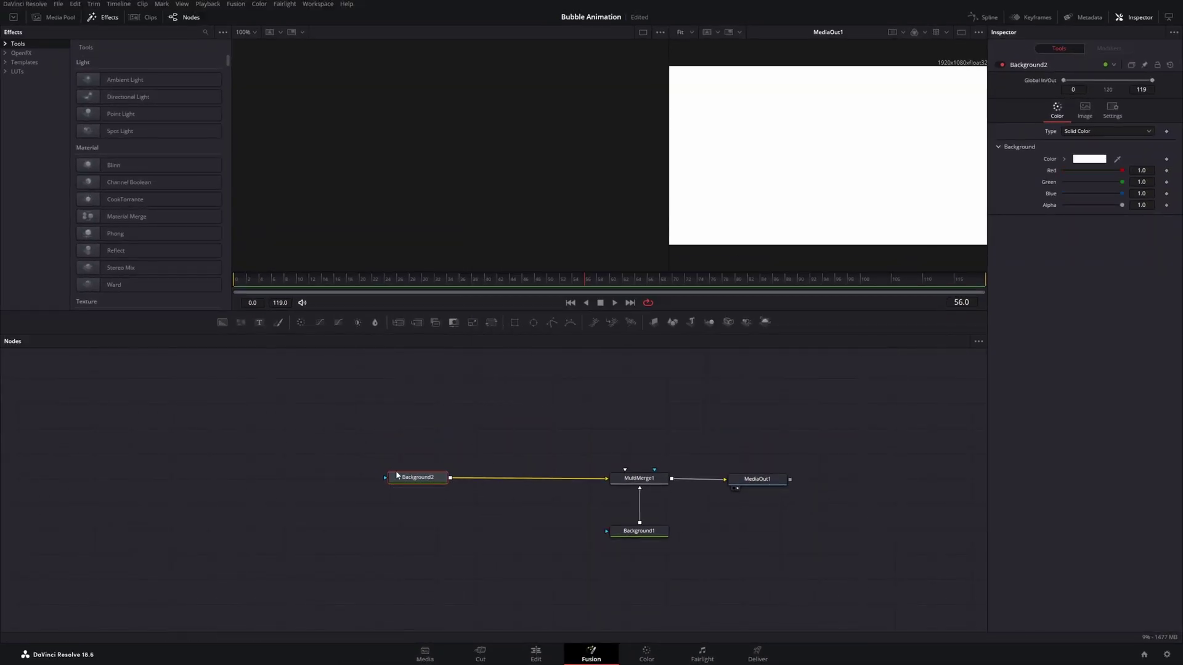
- Try an Ellipse mask on Background2 and replace it with a Rectangle mask
drag(465, 343, 249, 530)
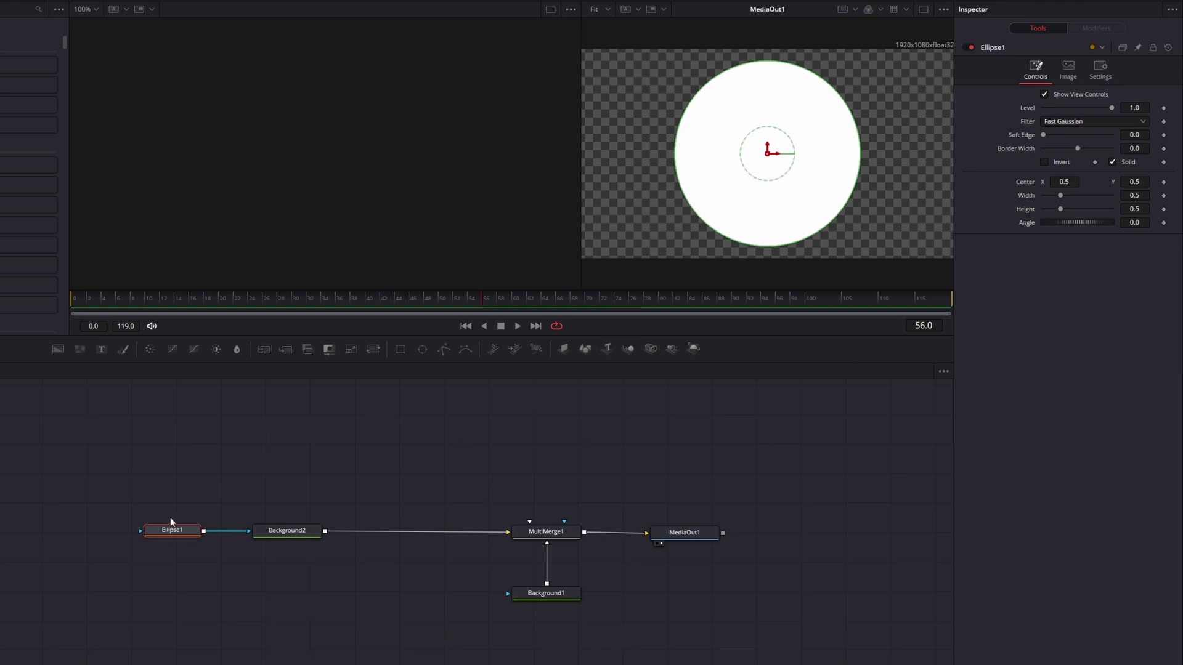
key(Delete)
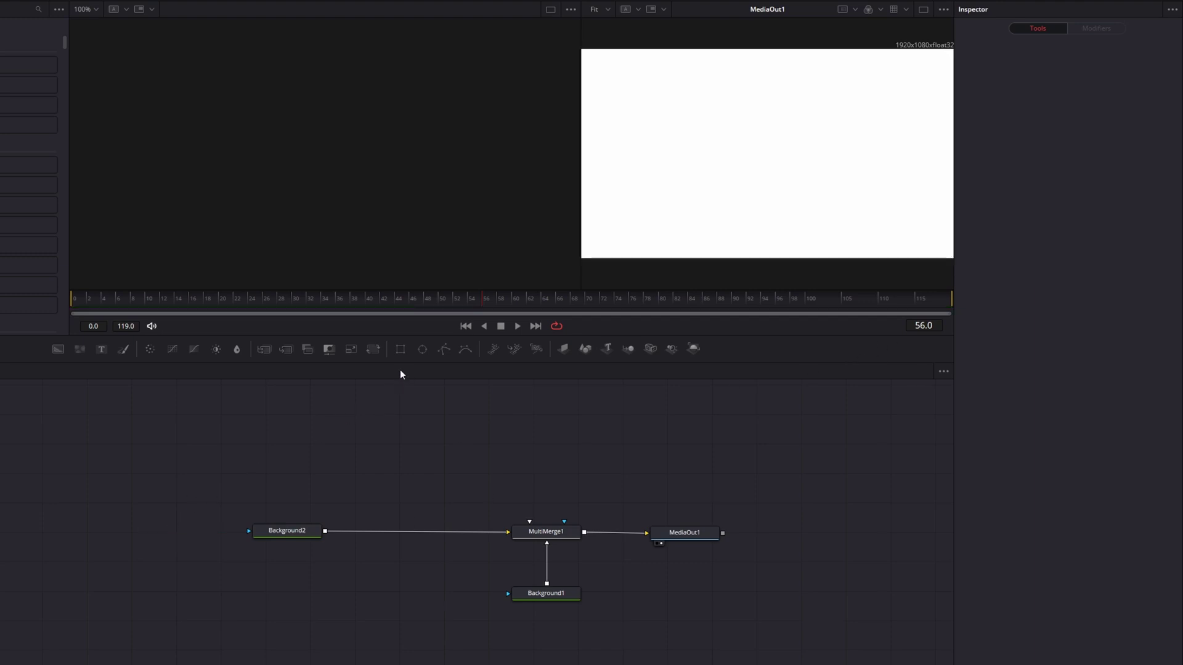
drag(400, 348, 250, 530)
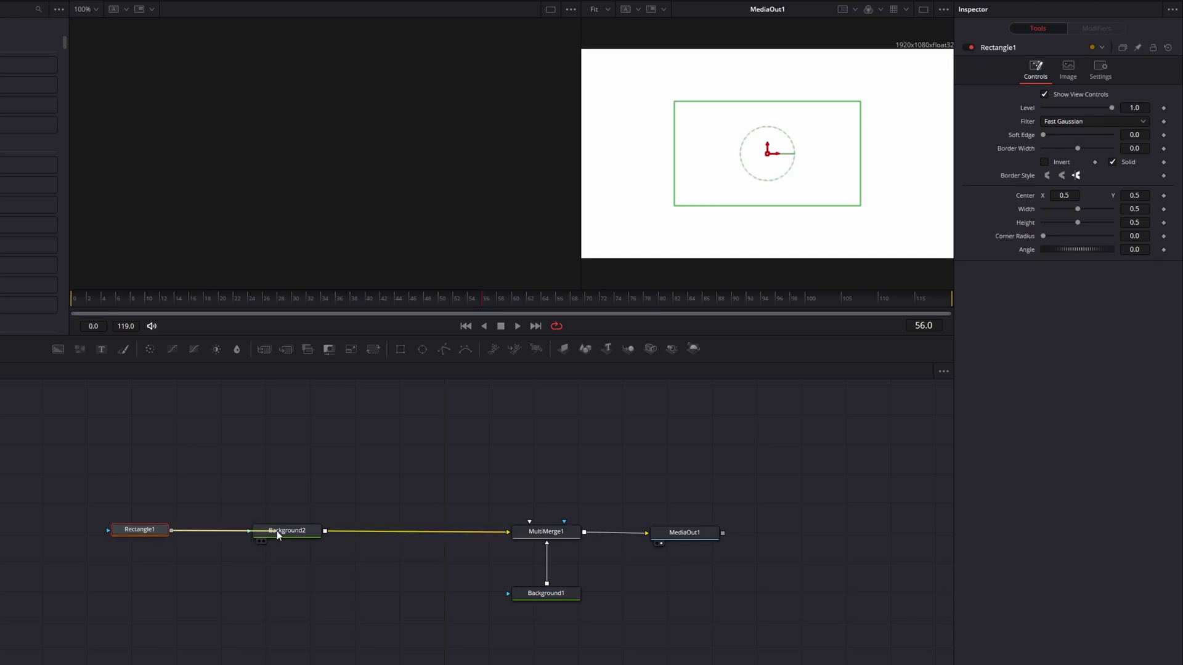
drag(276, 531, 276, 531)
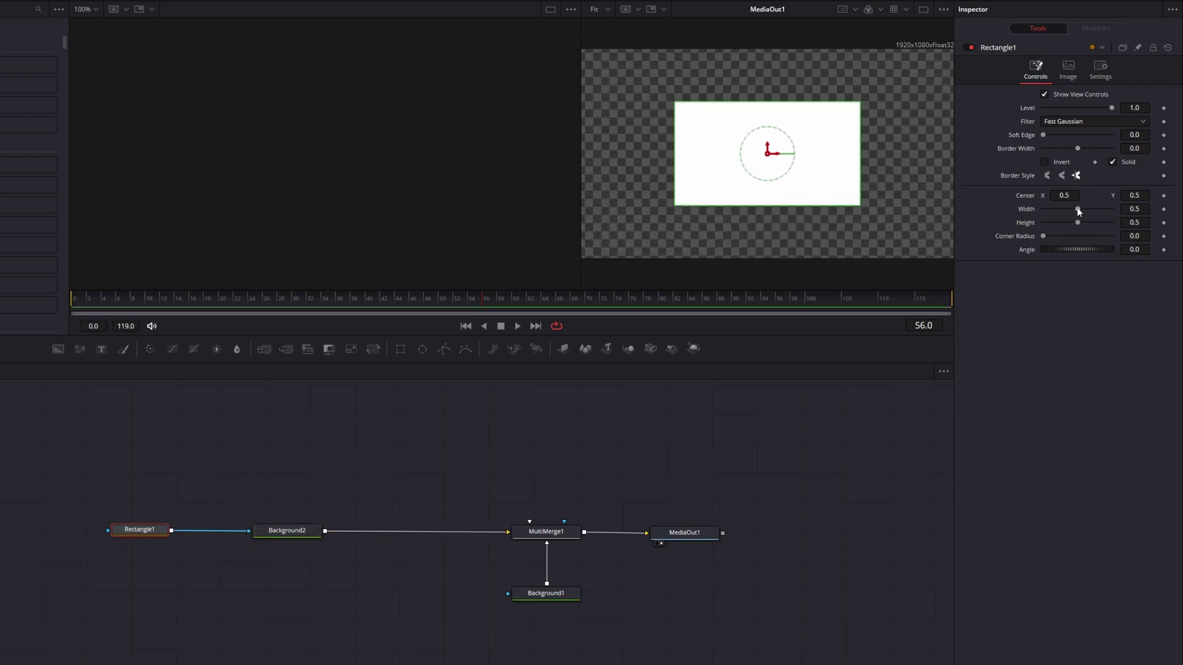
- Shape the Rectangle1 mask into a small round dot with width 0.047, height 0.079 and corner radius 1.0
drag(1077, 207, 1062, 209)
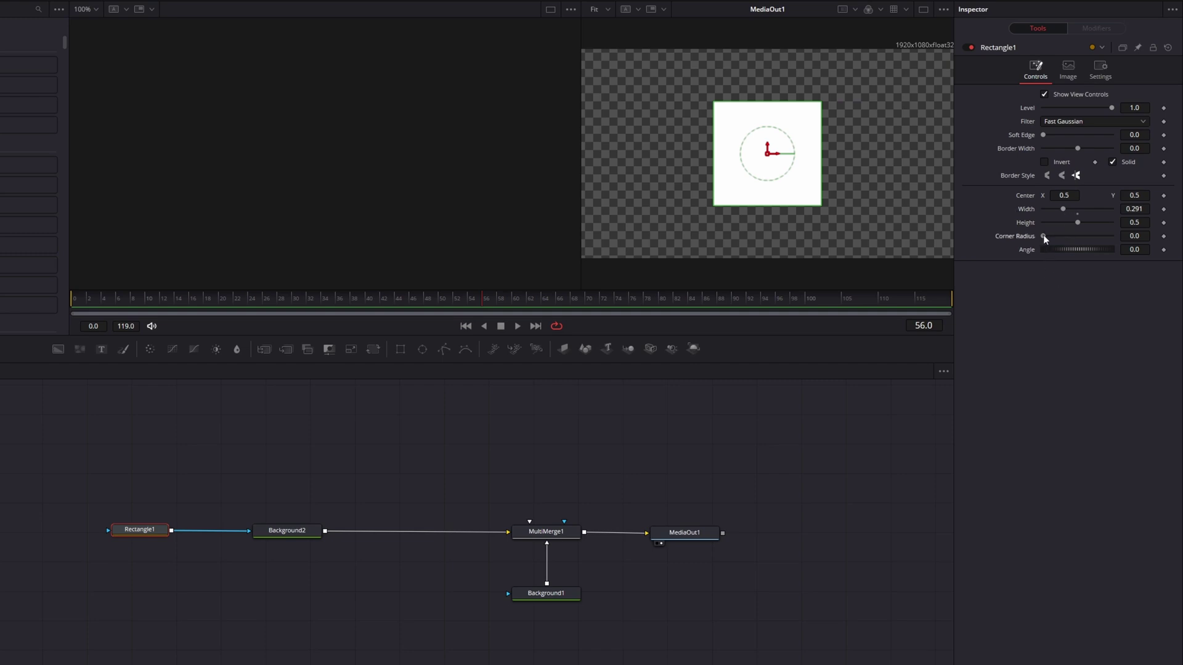
drag(1043, 235, 1118, 223)
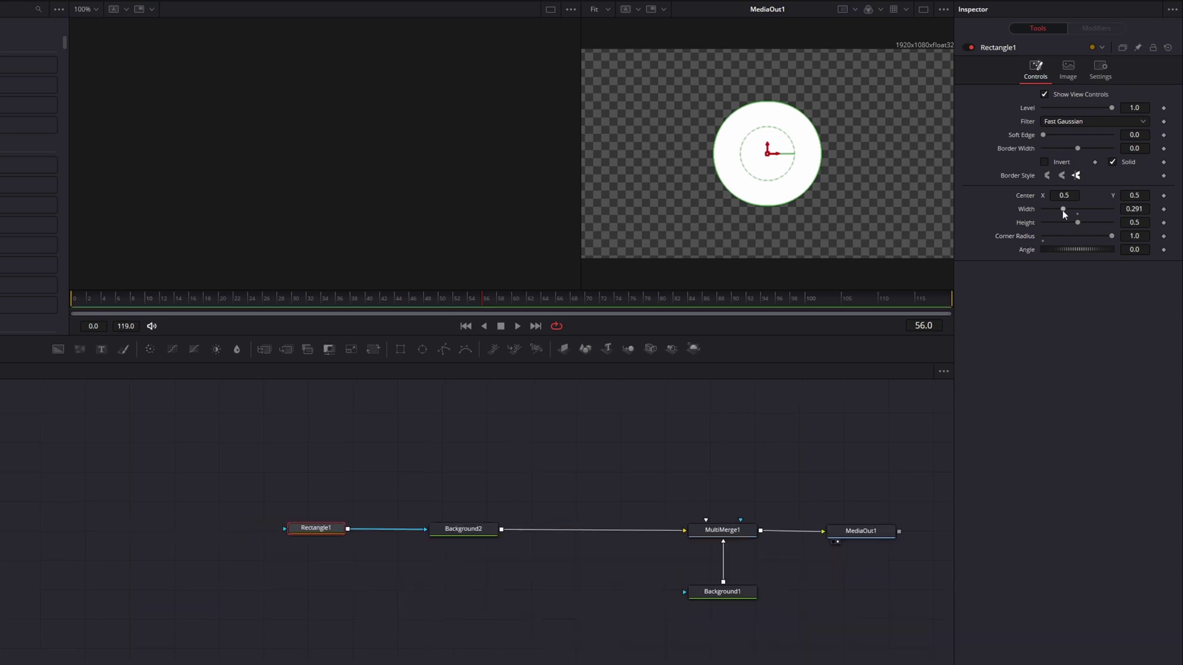
mouse_move(1063, 209)
mouse_down()
mouse_move(1048, 208)
mouse_move(1067, 223)
mouse_move(1054, 223)
mouse_up()
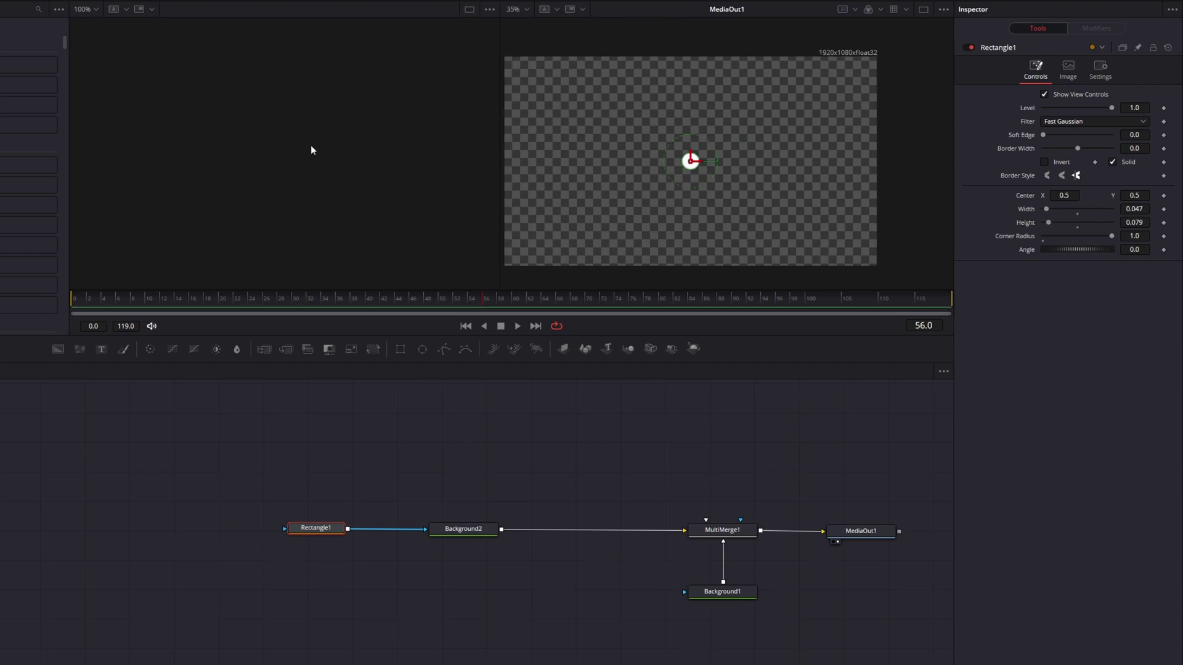
- Switch to the single MediaOut1 viewer and resize Rectangle1's dot to width 0.039 and height 0.069
click(923, 10)
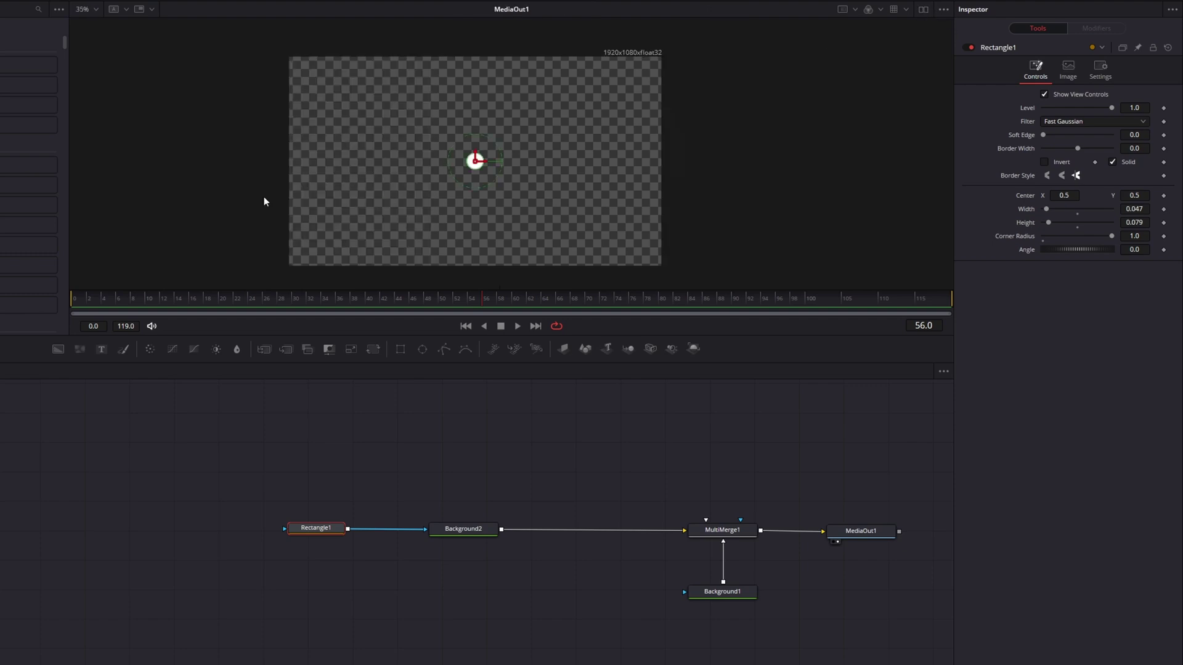
scroll(443, 160, up, 3)
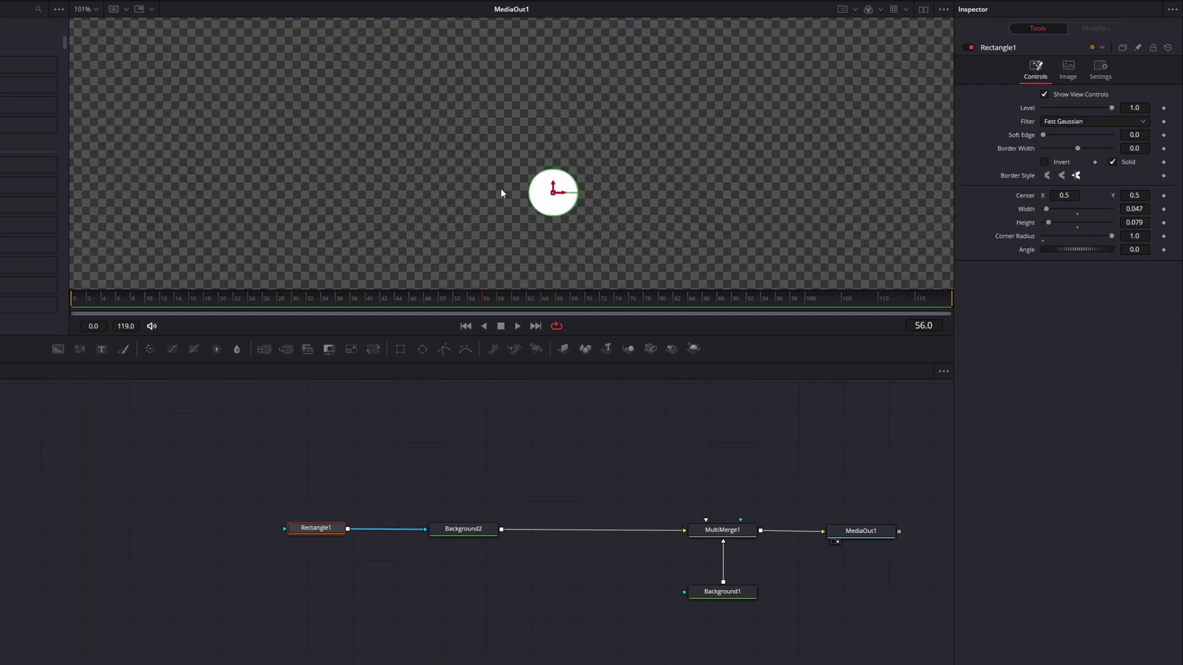
scroll(553, 205, down, 1)
drag(553, 205, 619, 146)
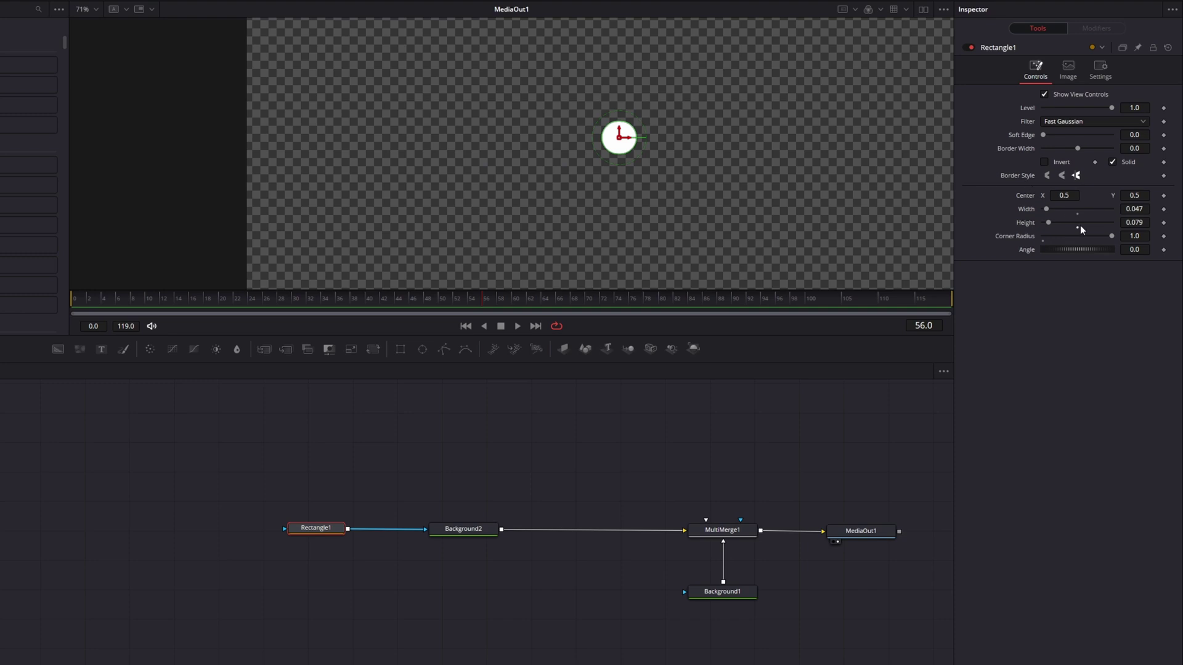
mouse_move(1139, 210)
mouse_down()
mouse_move(1120, 211)
mouse_move(1137, 223)
mouse_move(1123, 223)
mouse_up()
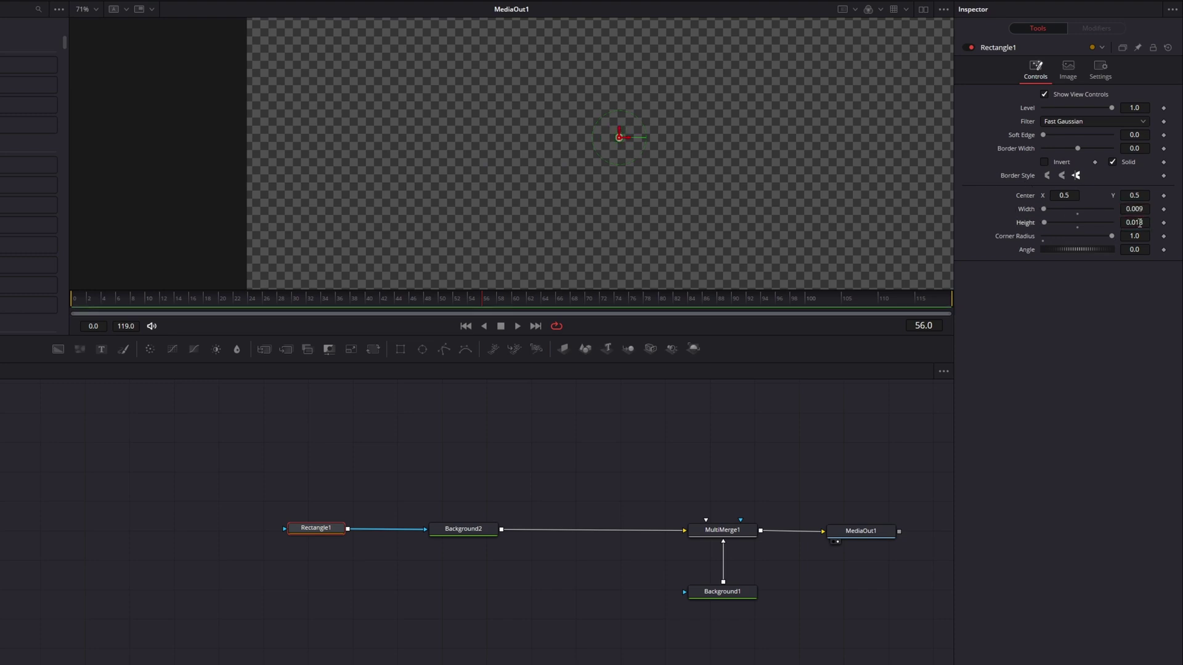
scroll(621, 141, up, 3)
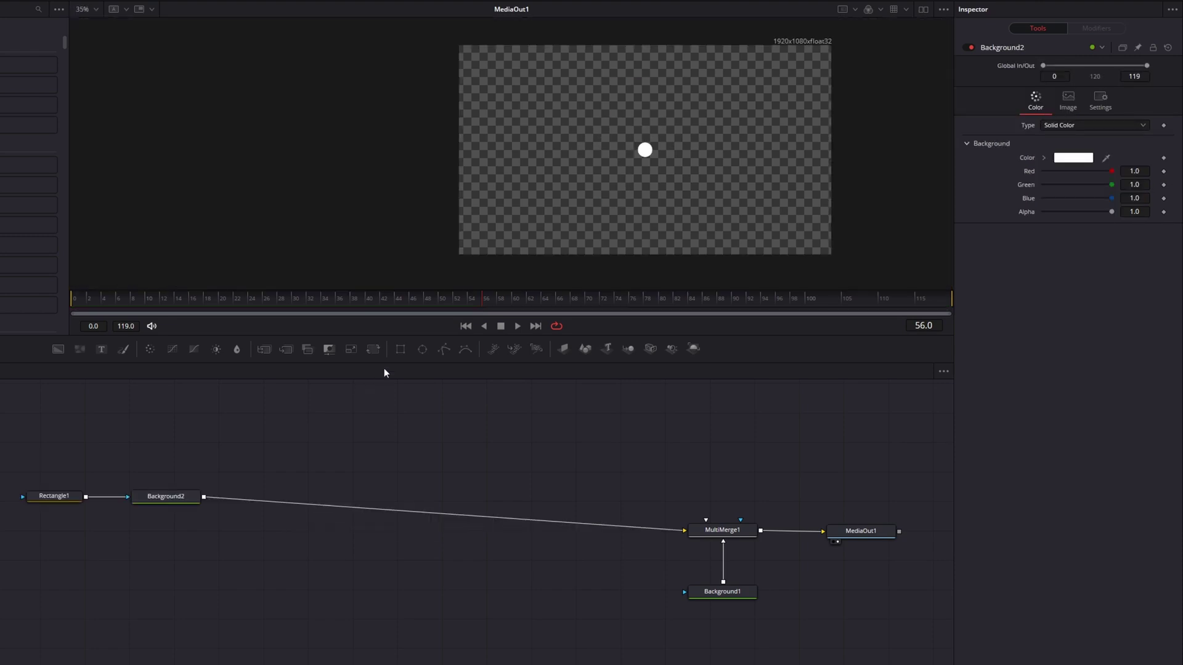
- Insert a Transform node between Background2 and MultiMerge1 and move the dot to about X 0.09, Y 0.48, near the frame's left edge
drag(374, 357, 297, 504)
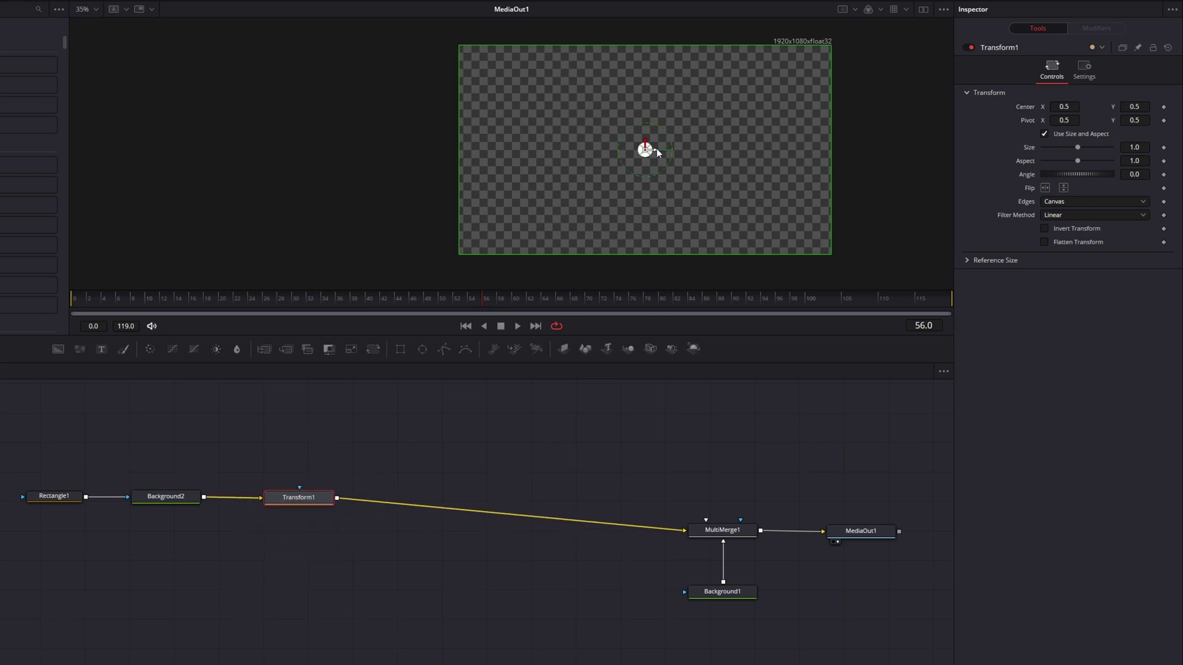
drag(656, 148, 691, 154)
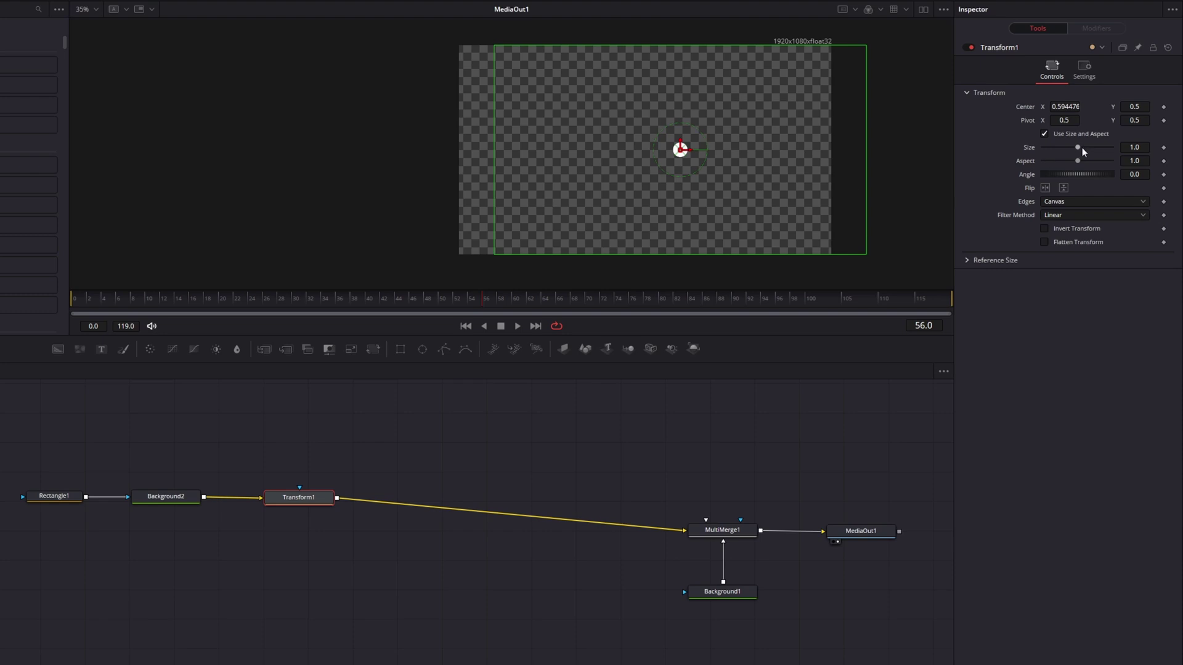
mouse_move(1078, 146)
mouse_down()
mouse_move(1066, 149)
mouse_move(1089, 154)
mouse_up()
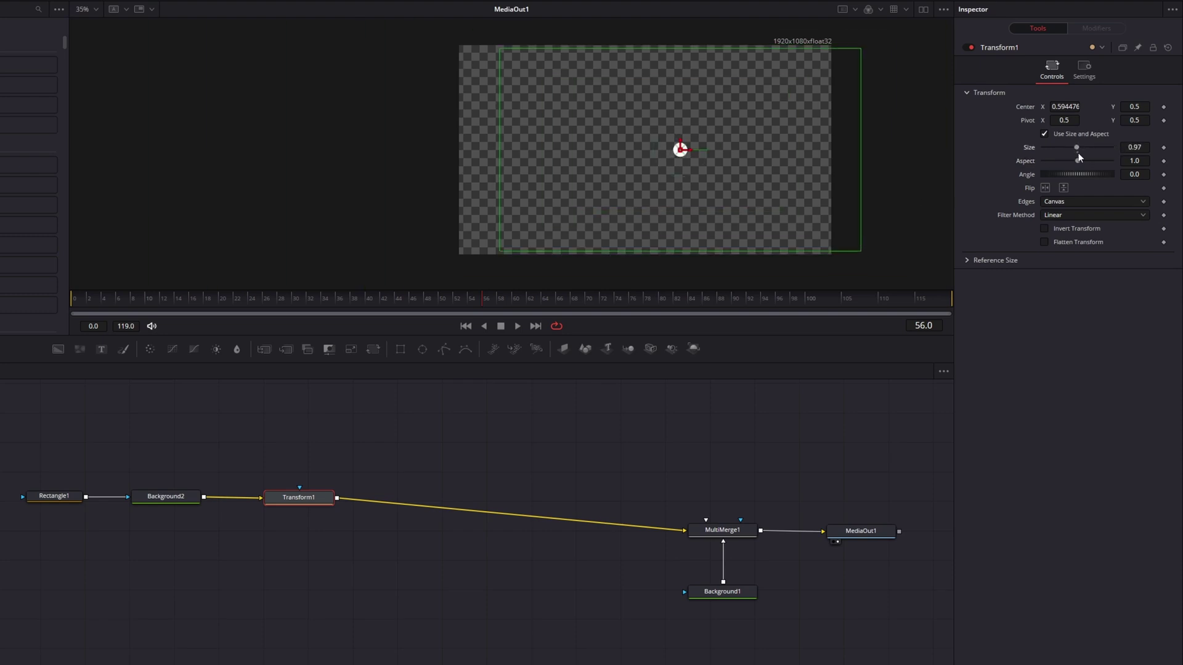
key(ctrl+z)
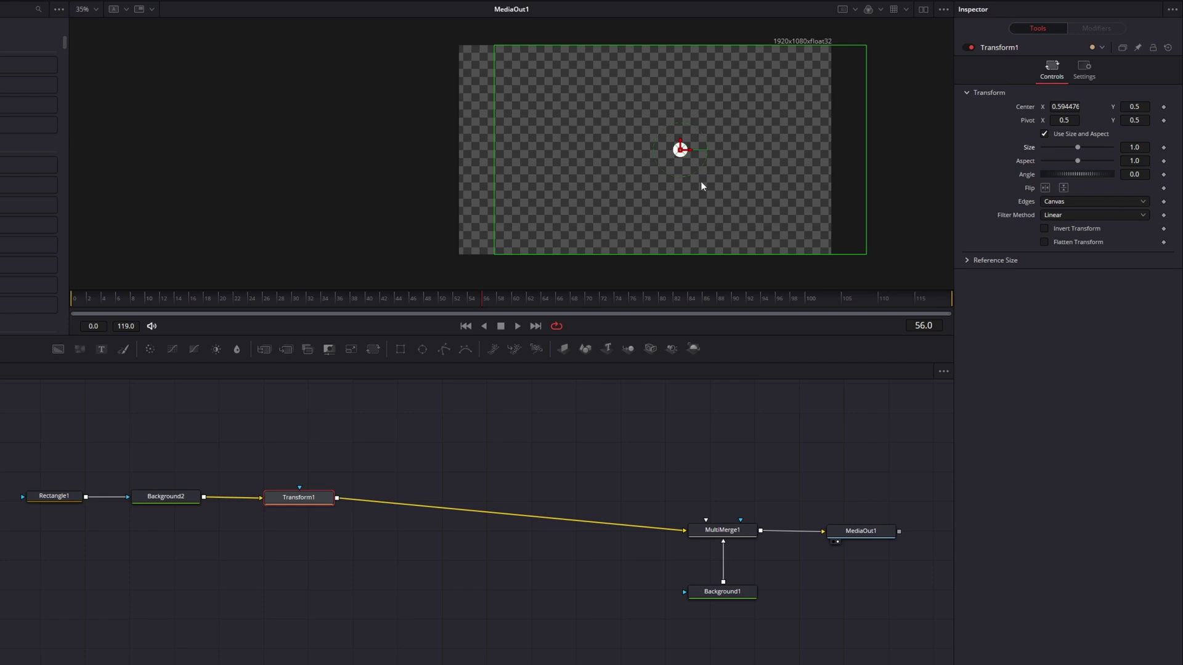
drag(680, 150, 494, 156)
- Keyframe Transform1's Center at about frame 5, move the dot to about X 0.632, Y 0.691 at frame 25, and scrub the motion
click(148, 305)
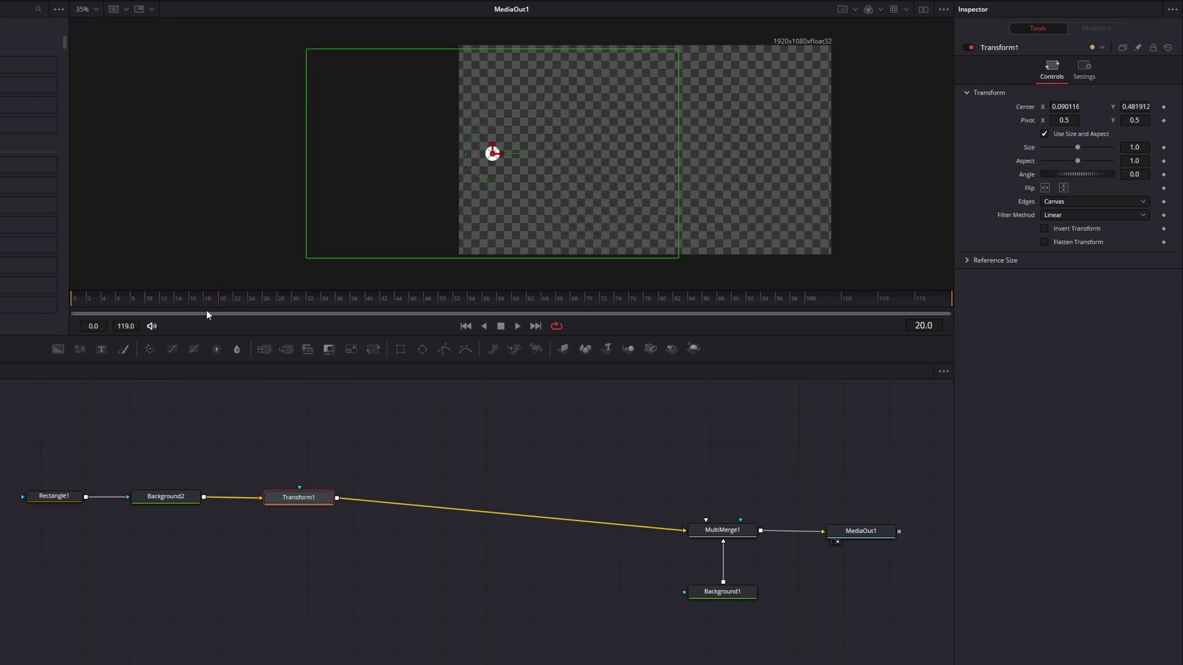
drag(222, 302, 97, 303)
click(1164, 107)
click(150, 298)
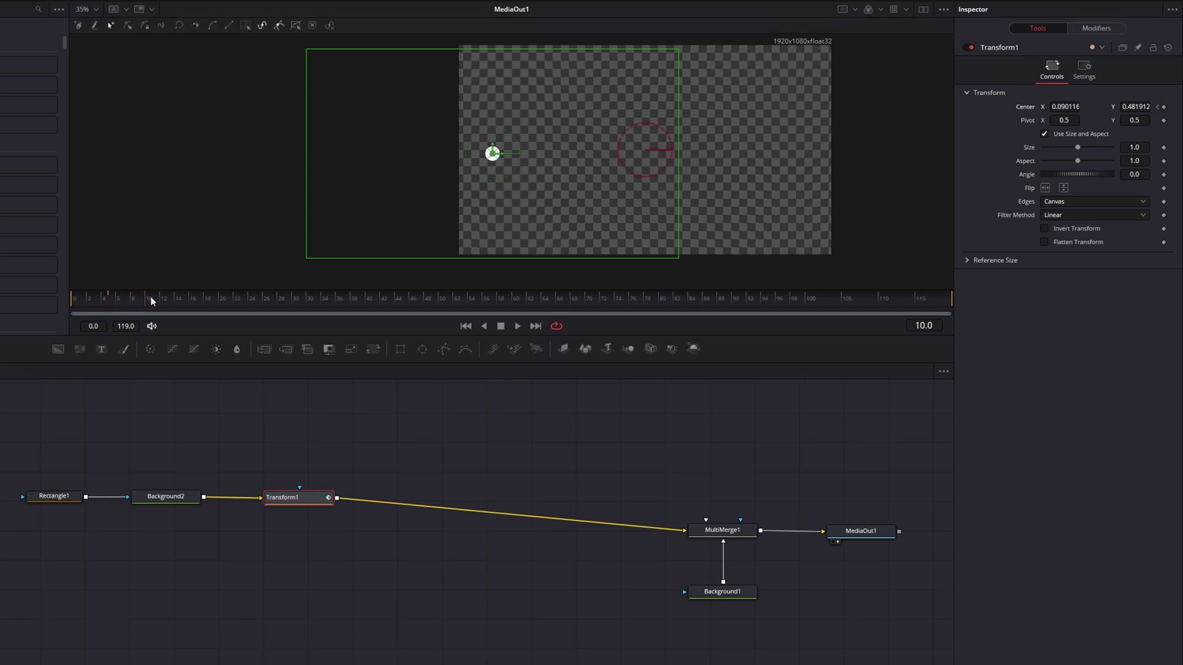
drag(205, 300, 226, 299)
drag(494, 159, 694, 110)
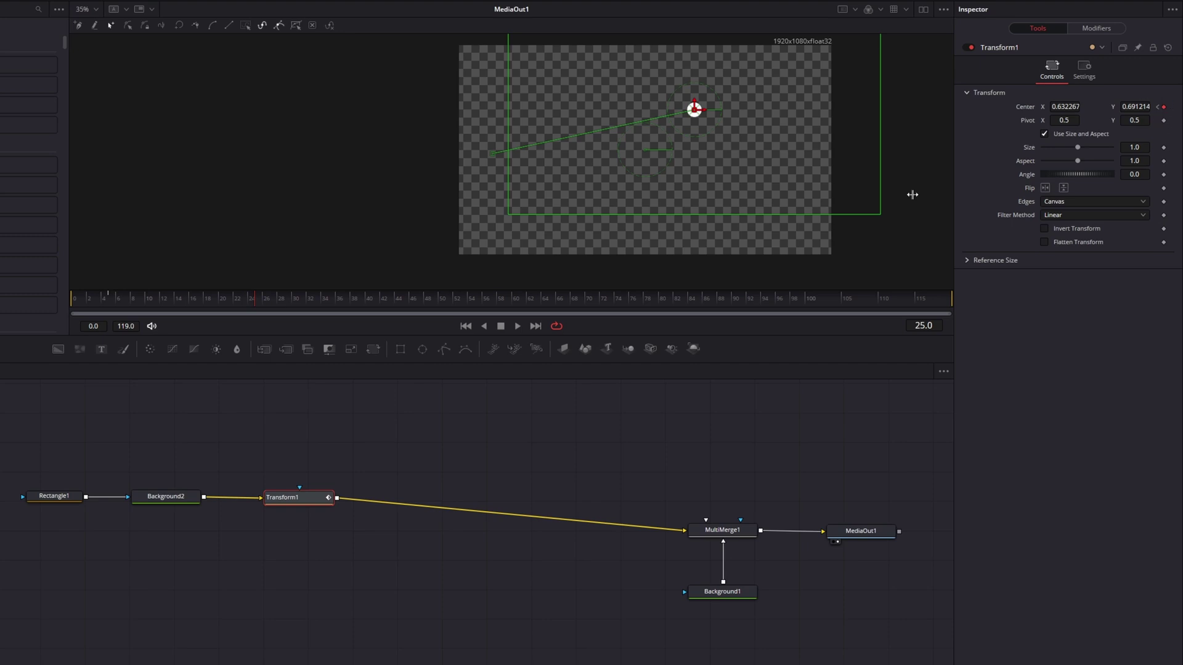
mouse_move(258, 300)
mouse_down()
mouse_move(231, 301)
mouse_move(258, 299)
mouse_up()
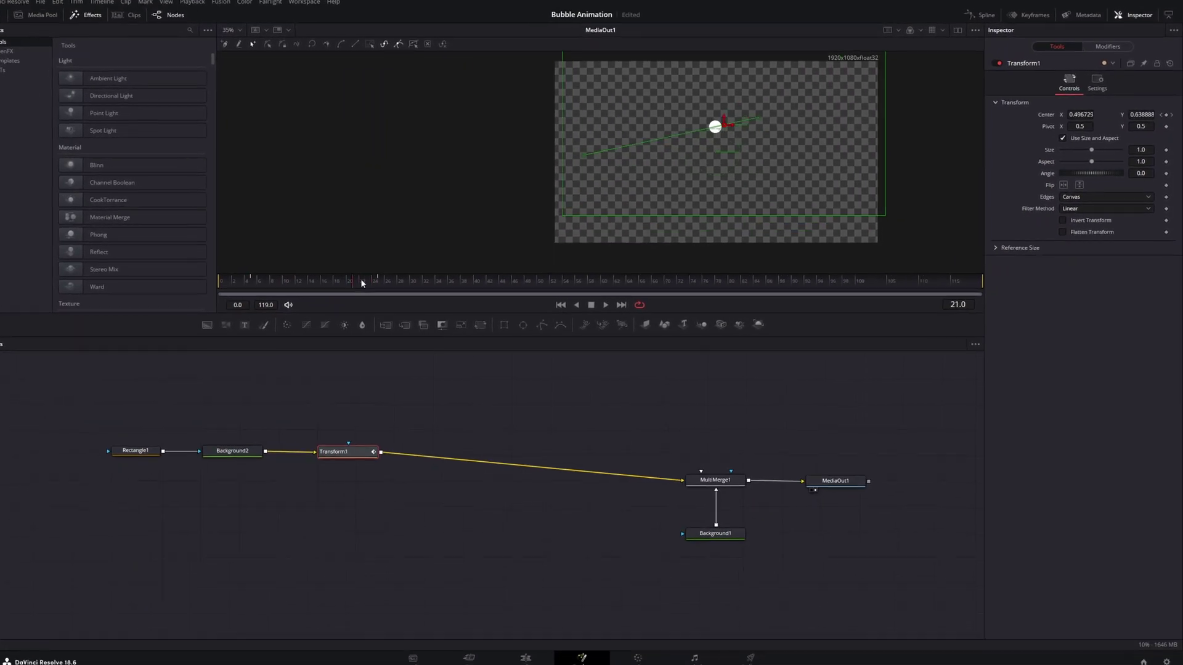
click(356, 287)
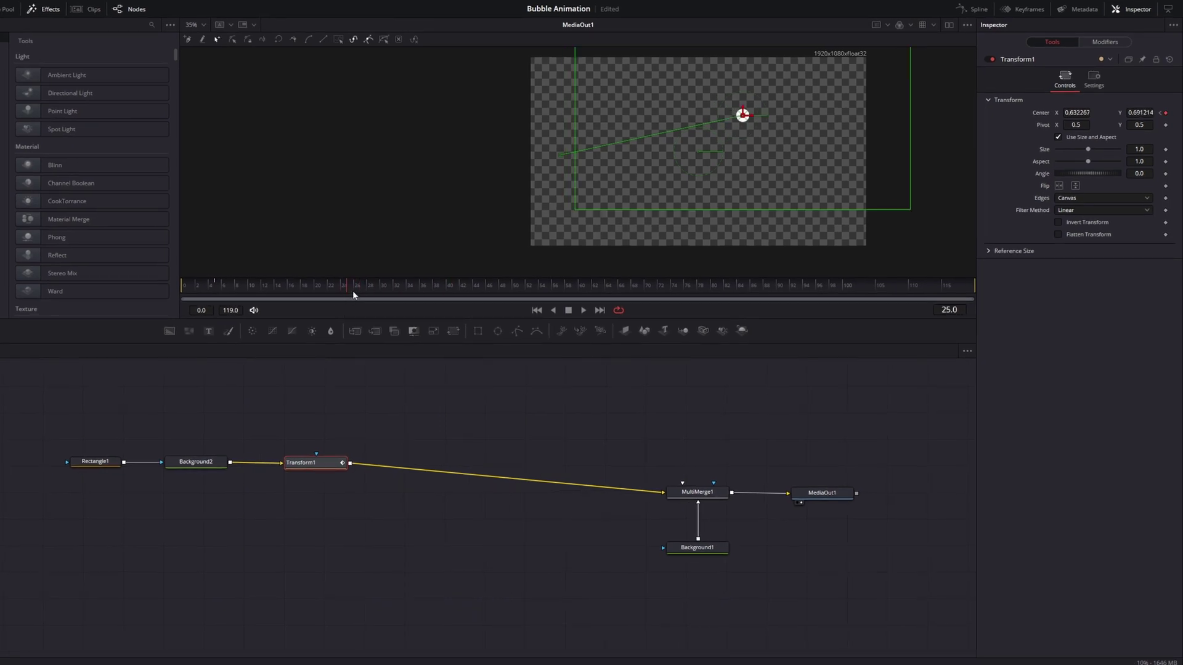
- Keyframe Rectangle1's width and height at frame 25 and enlarge the shape to width 0.299 and height 0.22 at frame 35
click(94, 463)
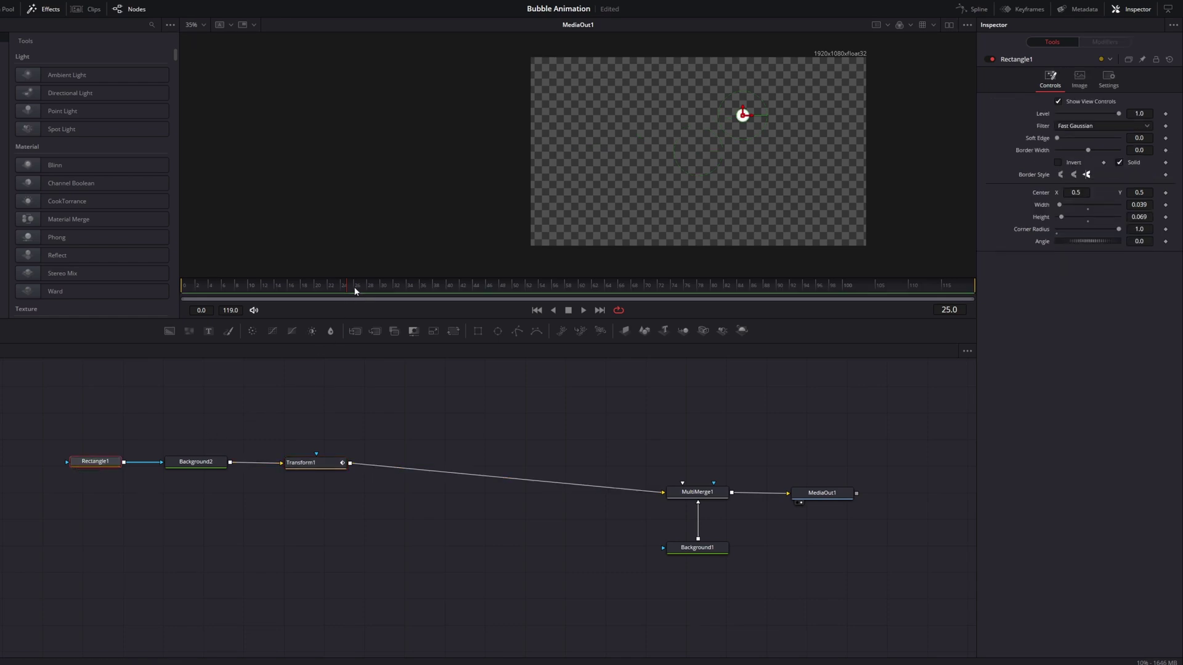
drag(356, 291, 370, 288)
click(1165, 205)
click(1165, 217)
click(381, 285)
mouse_move(1060, 206)
mouse_down()
mouse_move(1080, 206)
mouse_move(1070, 217)
mouse_move(1075, 205)
mouse_up()
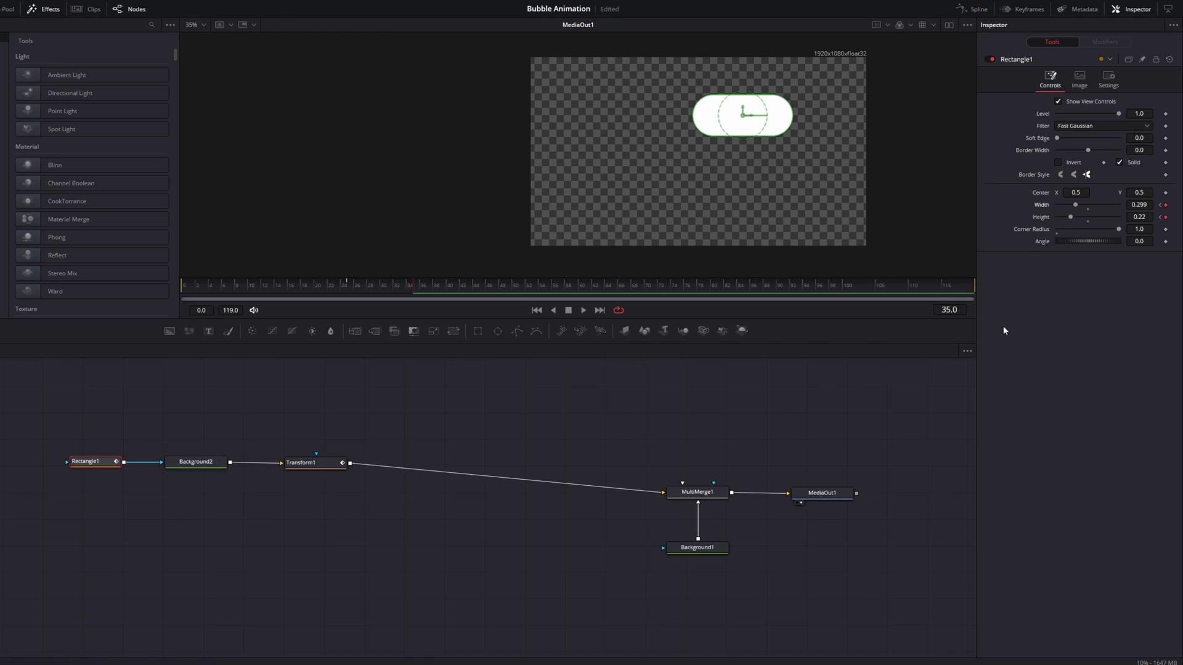
- Keyframe Rectangle1's corner radius at frame 25, then at frame 35 set the corner radius to 0.48 and the height to 0.173
drag(409, 287, 350, 288)
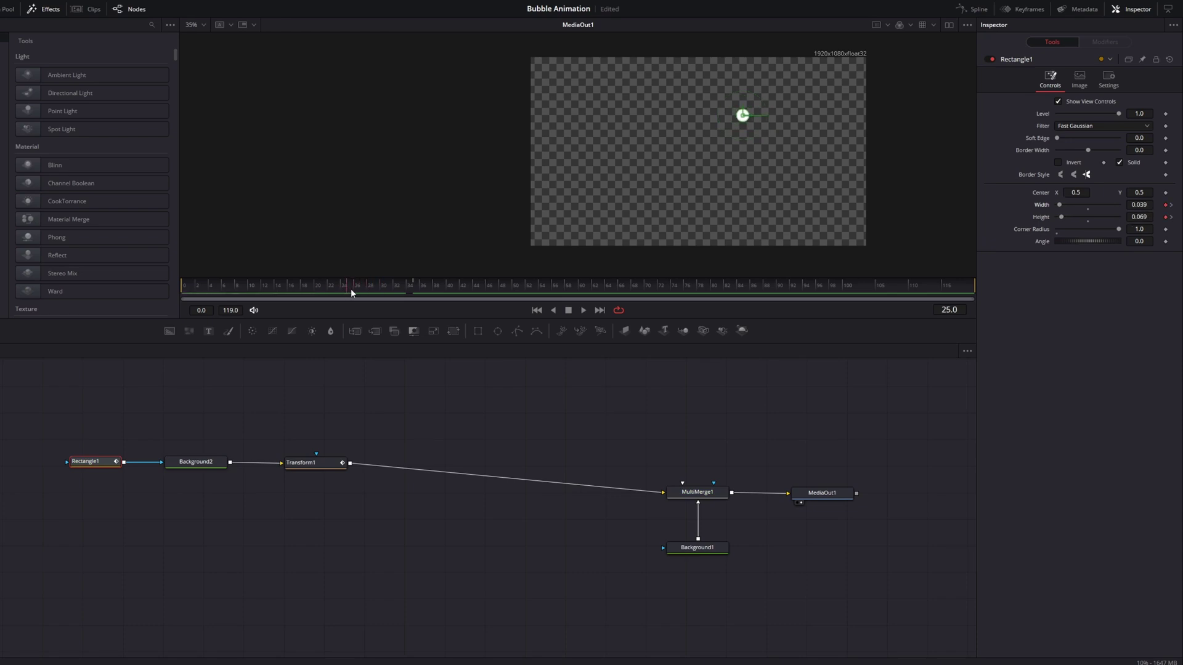
click(1165, 231)
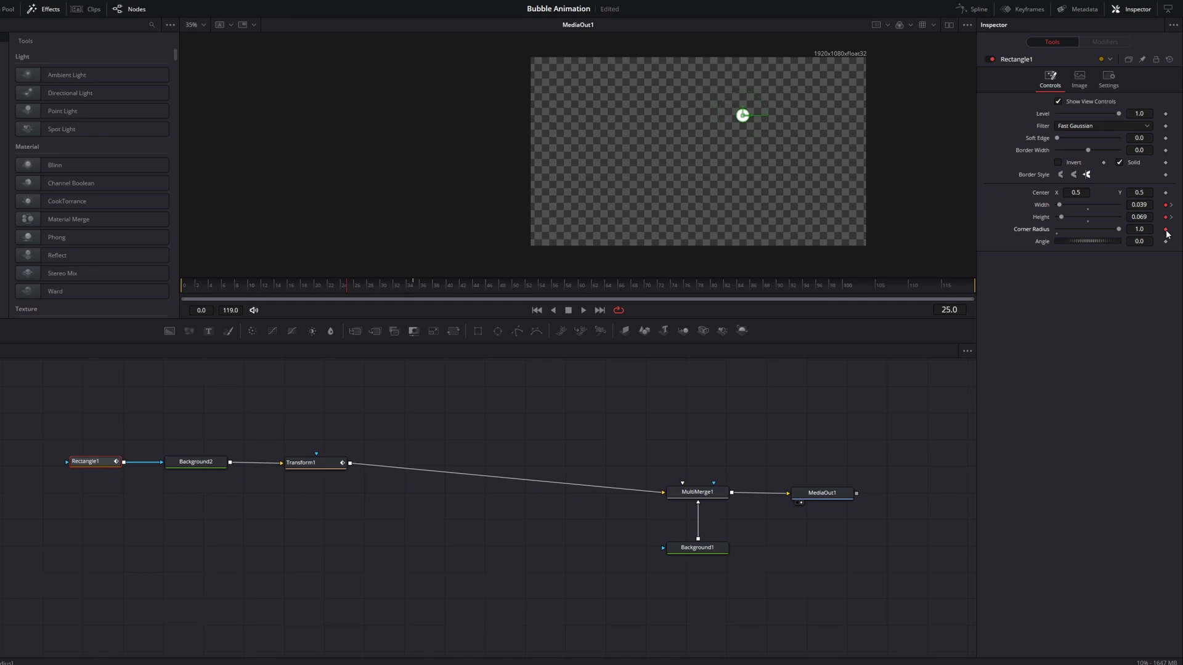
drag(383, 287, 412, 286)
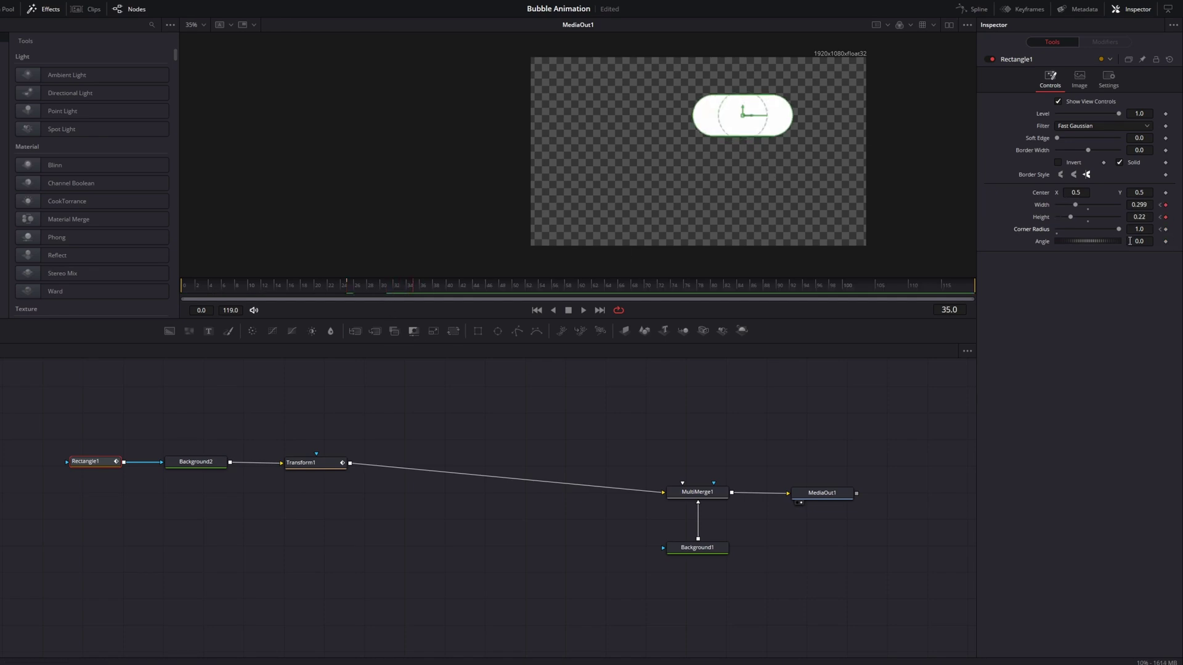
drag(1118, 229, 1069, 221)
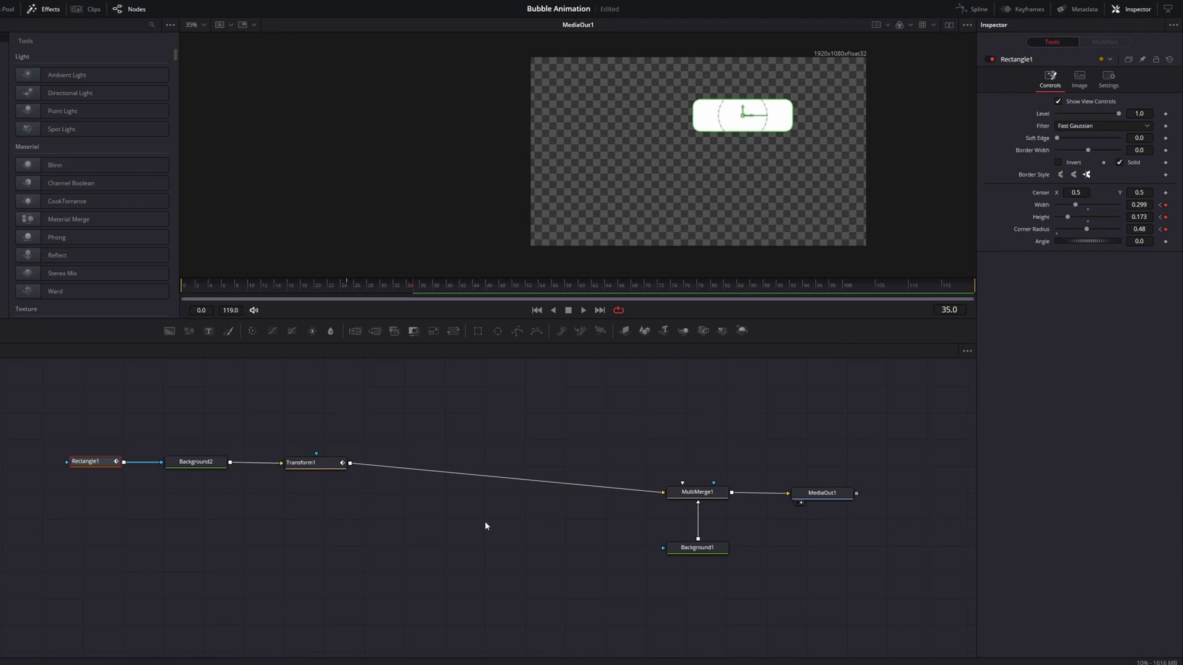
- Add a new Background node below Background2 and mask it with a new Rectangle node
click(344, 559)
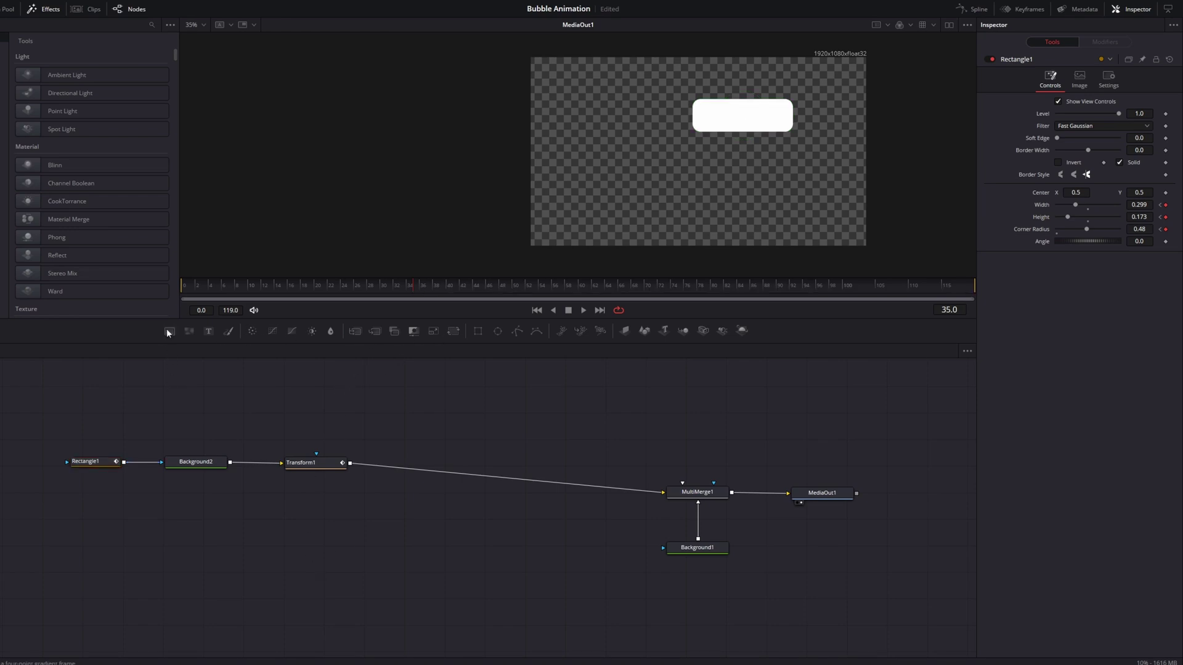
drag(168, 331, 197, 501)
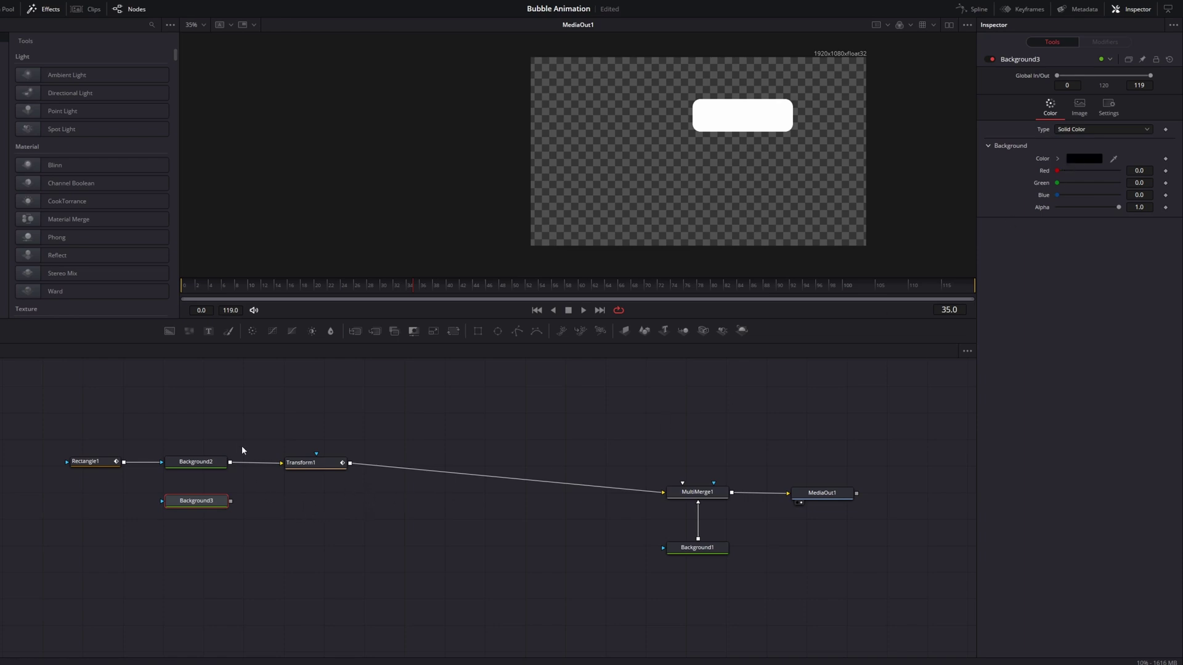
drag(448, 350, 439, 376)
drag(91, 503, 95, 504)
click(212, 505)
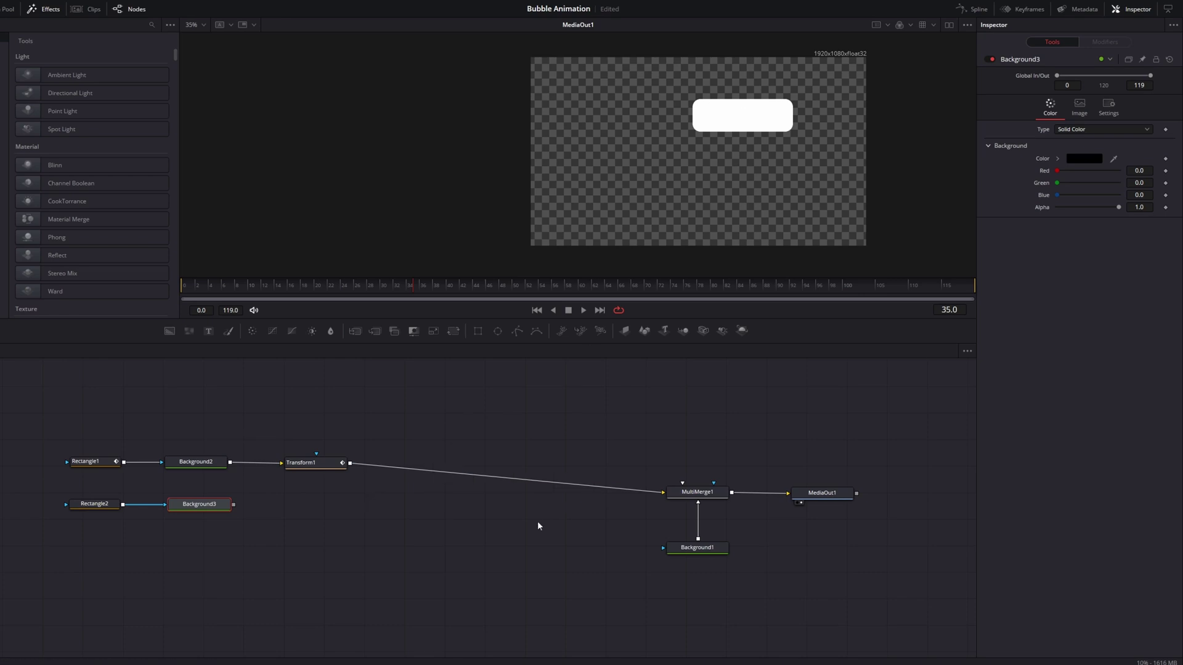
- Move MultiMerge1, Background1 and MediaOut1 up together so that MultiMerge1 lines up with Transform1
drag(665, 458, 881, 603)
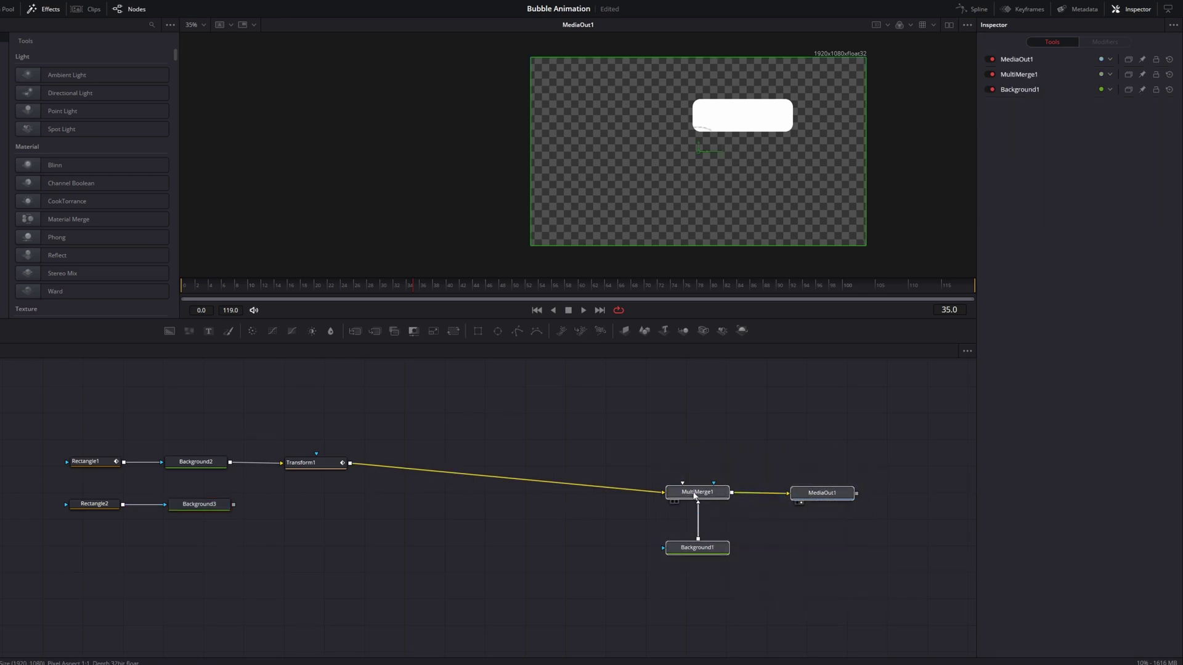
drag(695, 496, 694, 465)
click(696, 462)
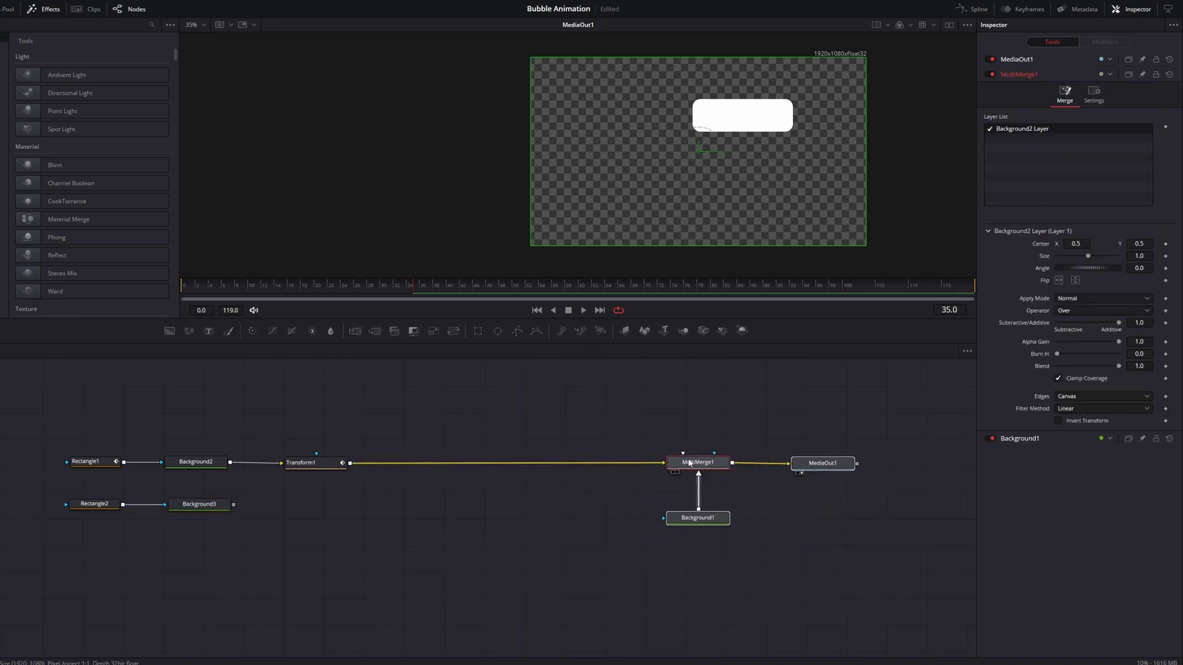
- Insert a second MultiMerge node between Transform1 and MultiMerge1 and connect Background3 to it as a layer
drag(356, 331, 401, 411)
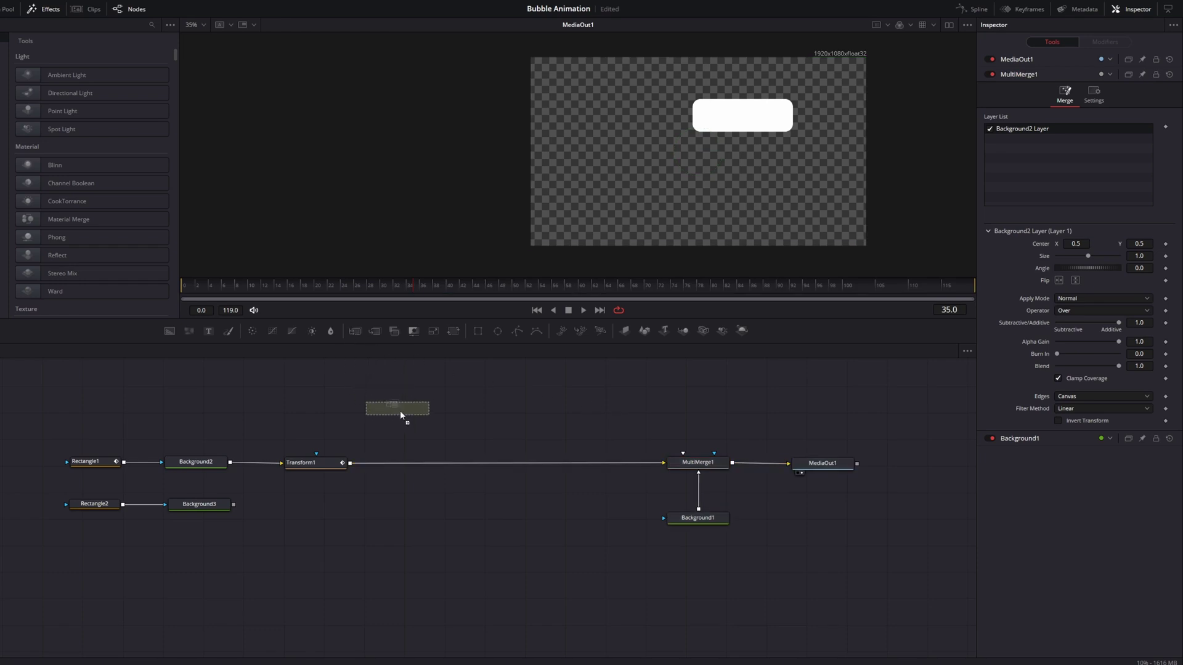
drag(436, 461, 441, 464)
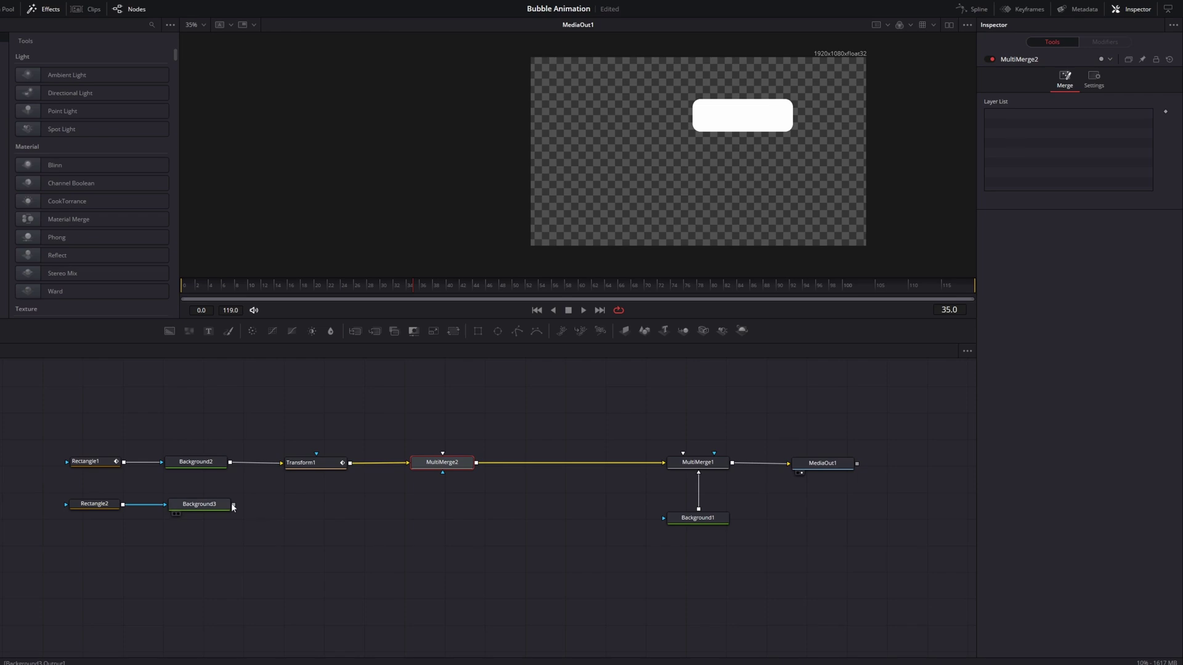
drag(234, 506, 445, 464)
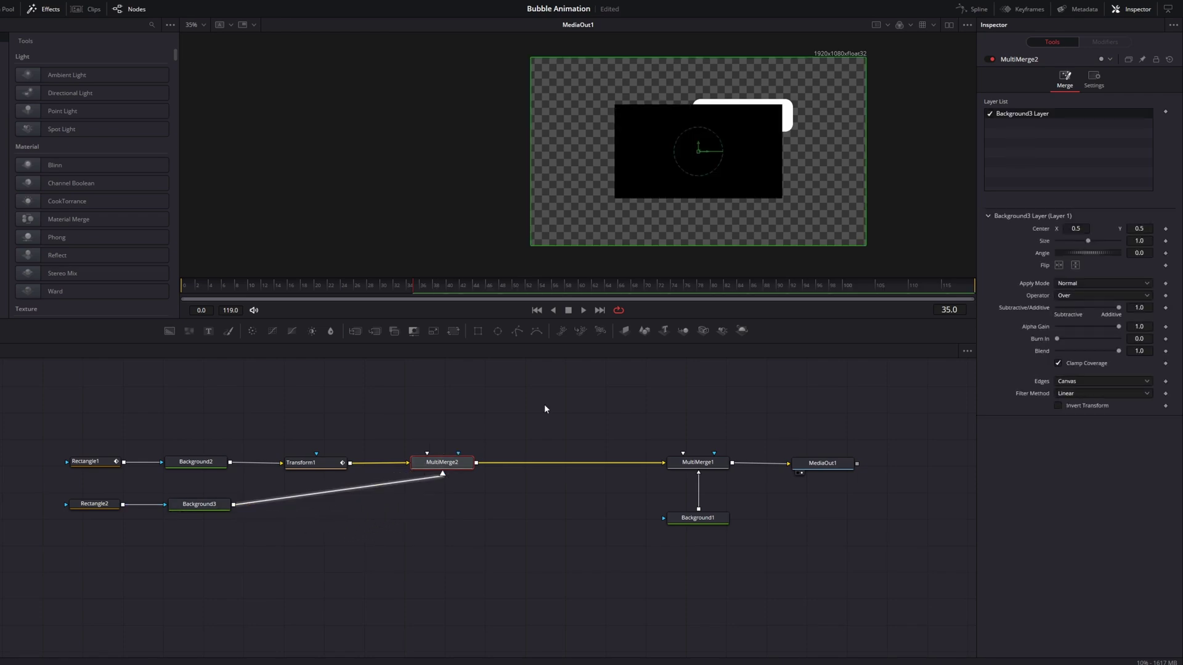
- Shape the Rectangle2 mask into a small rounded square with width 0.071, height 0.126 and corner radius 0.488
click(101, 507)
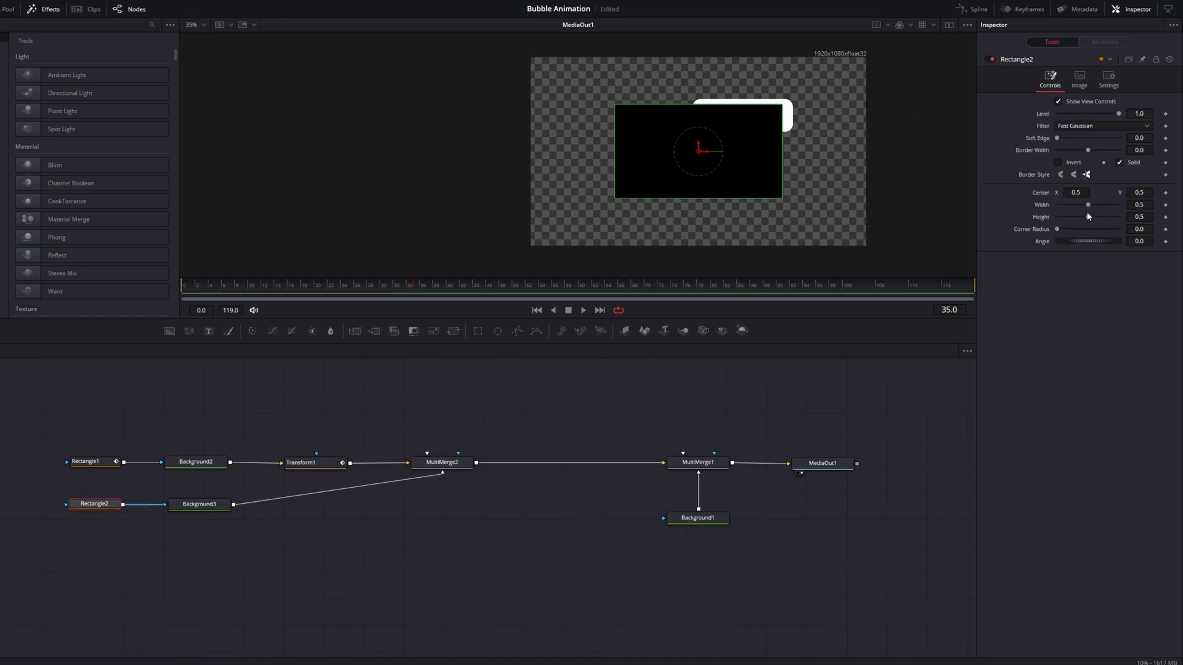
drag(1088, 204, 1074, 208)
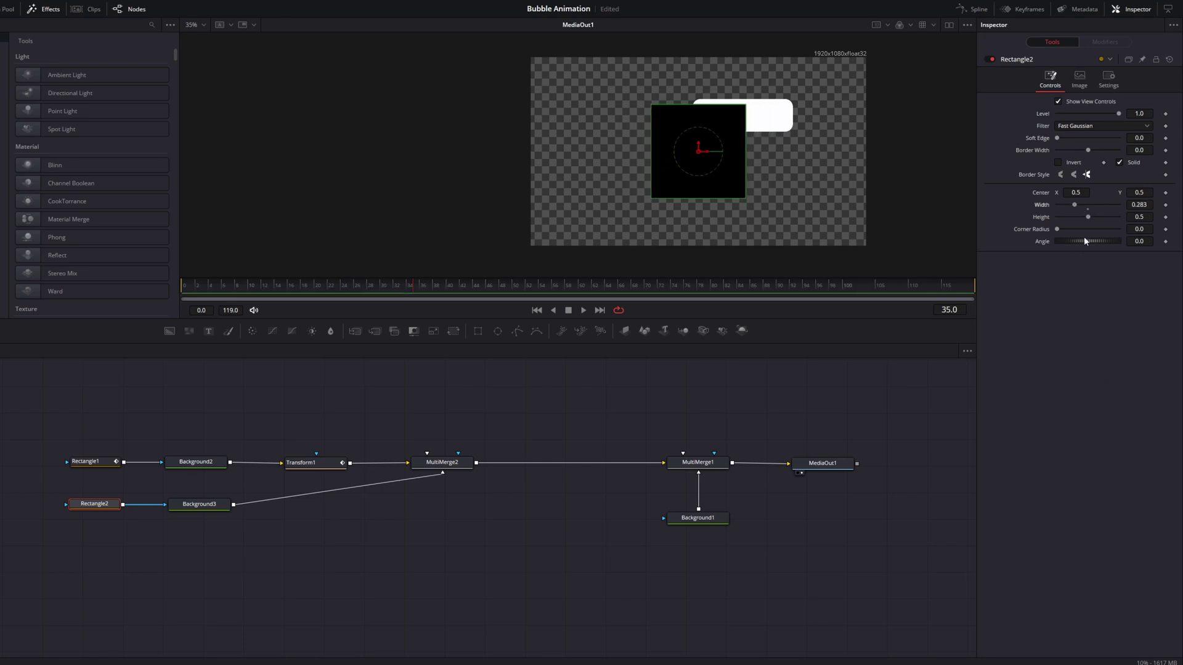
drag(1079, 211, 1063, 219)
drag(1057, 229, 1087, 231)
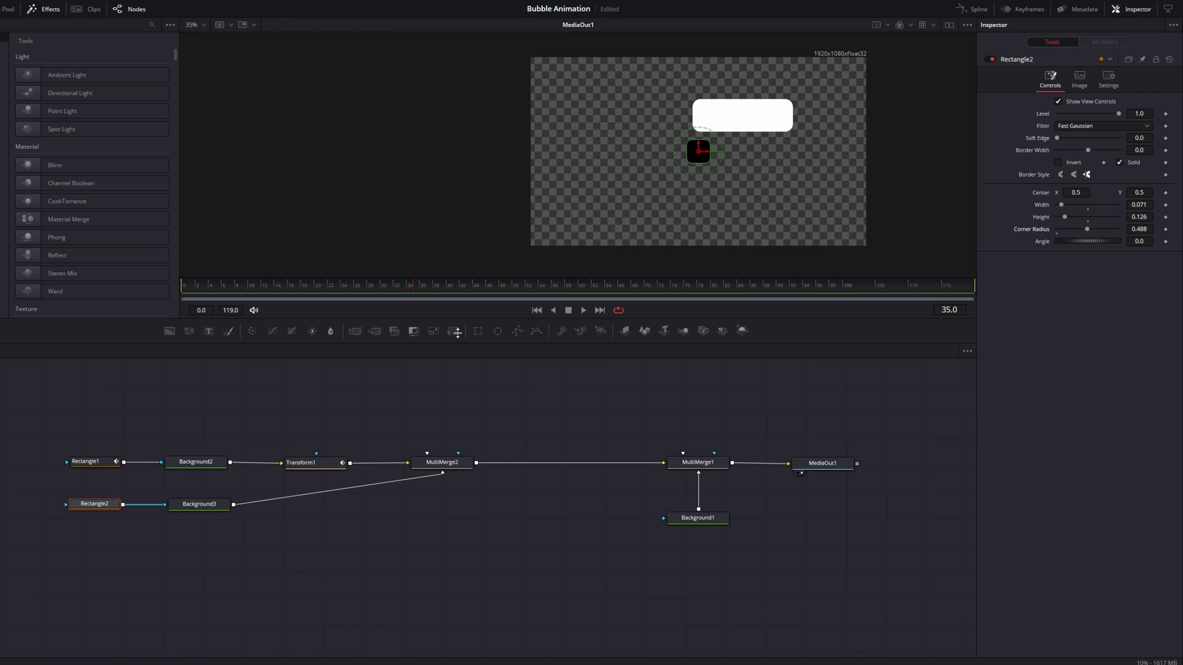
- Try placing the black square over the white box's left end, test moving Transform1 on its own, and undo both moves
drag(700, 157, 710, 119)
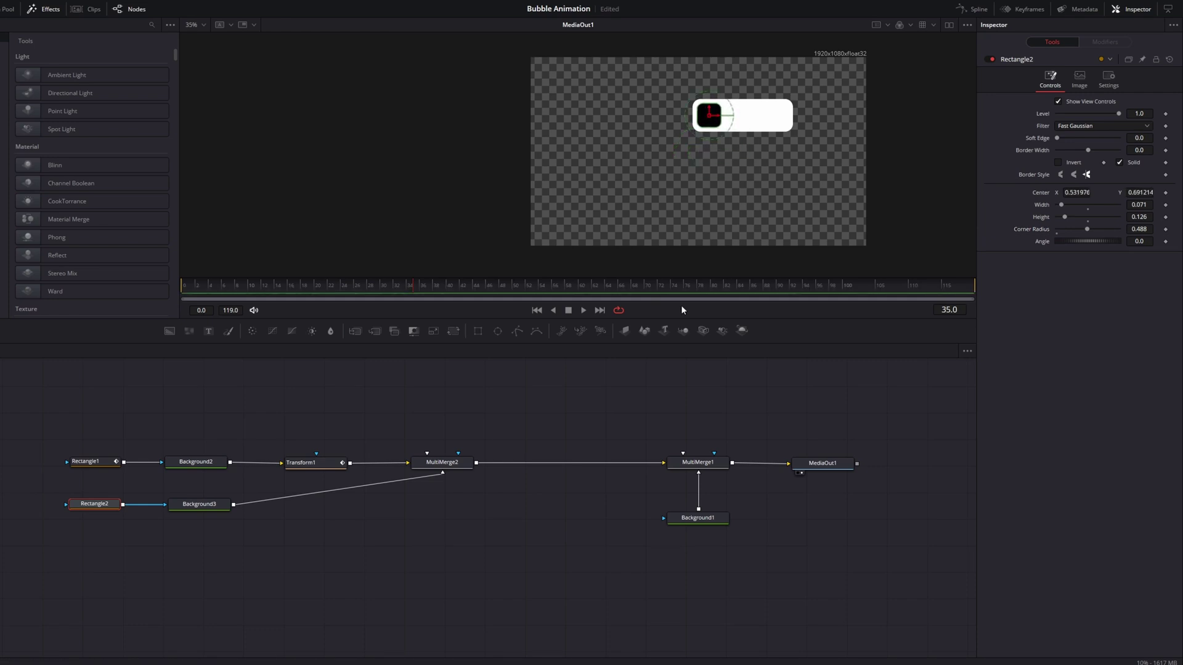
click(303, 465)
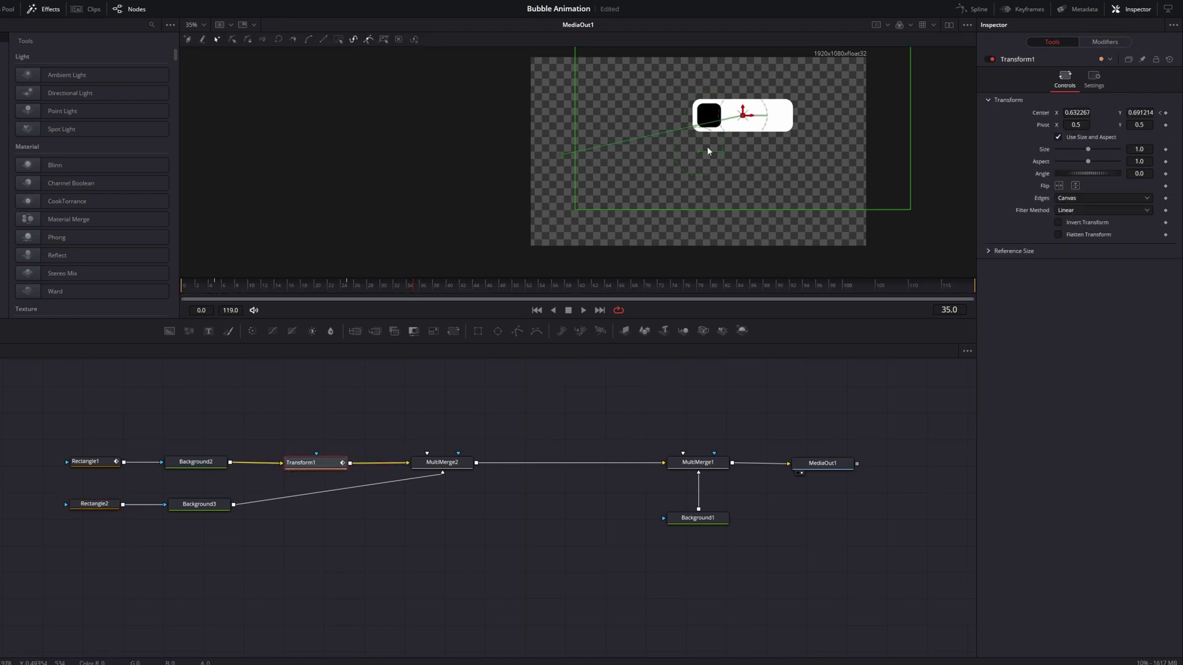
drag(745, 117, 719, 177)
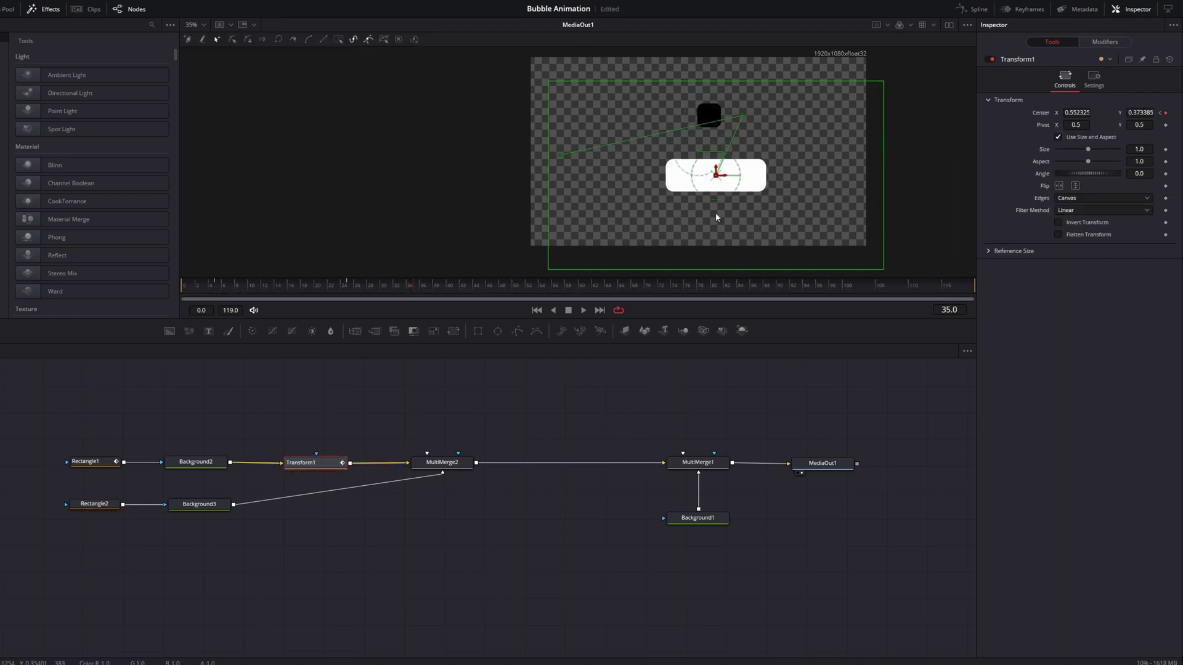
key(ctrl+z)
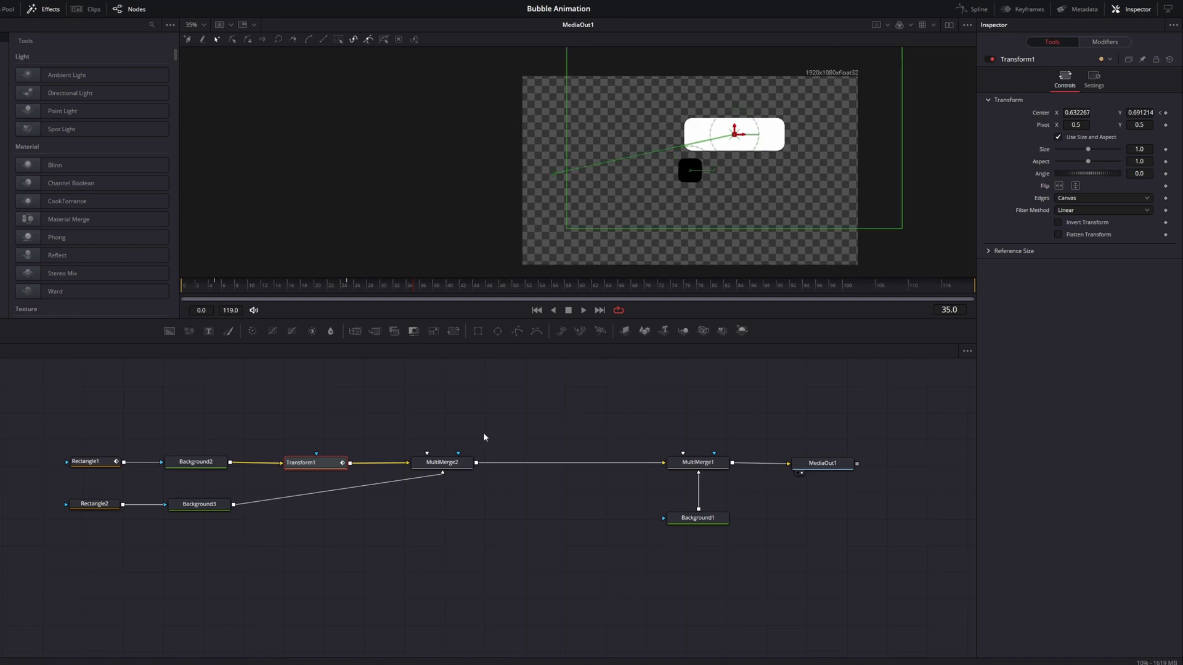
- Insert a Transform node between Background3 and MultiMerge2 and connect its Center to the Path1 position used by Transform1
click(435, 460)
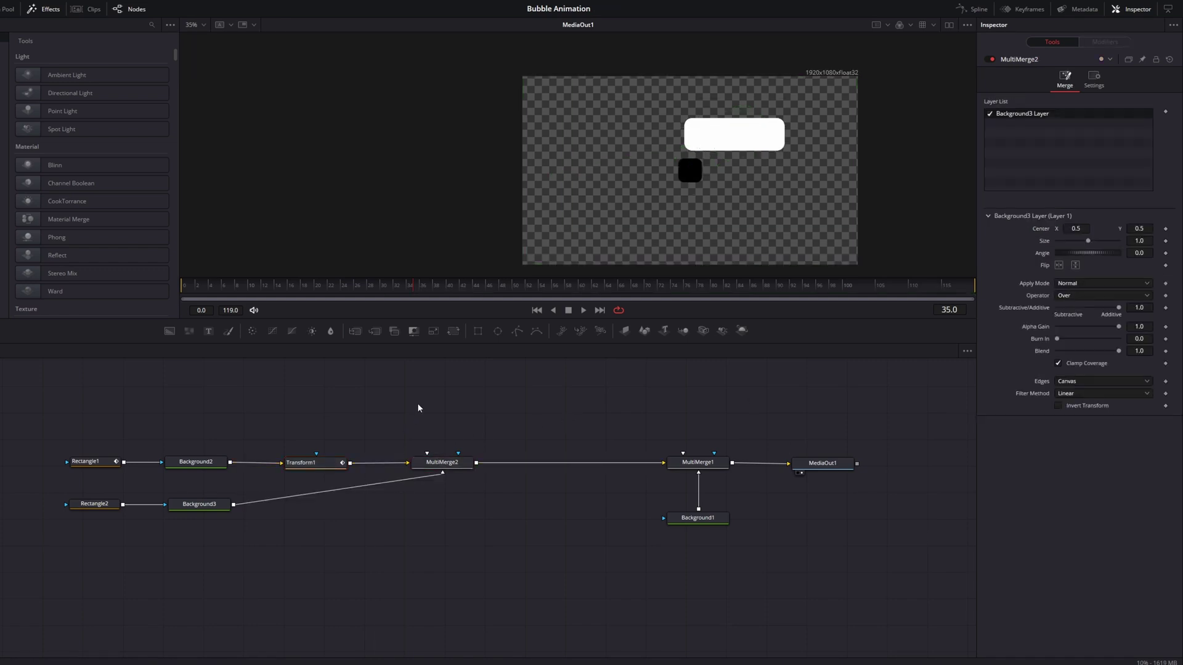
drag(453, 331, 316, 504)
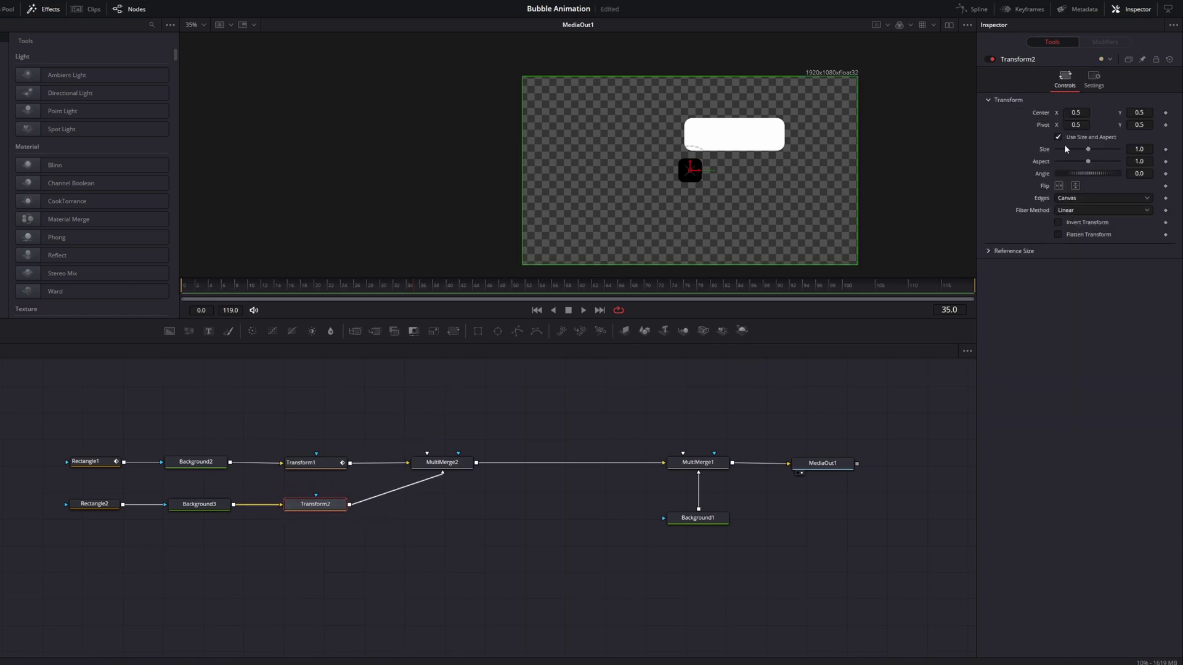
right_click(1041, 112)
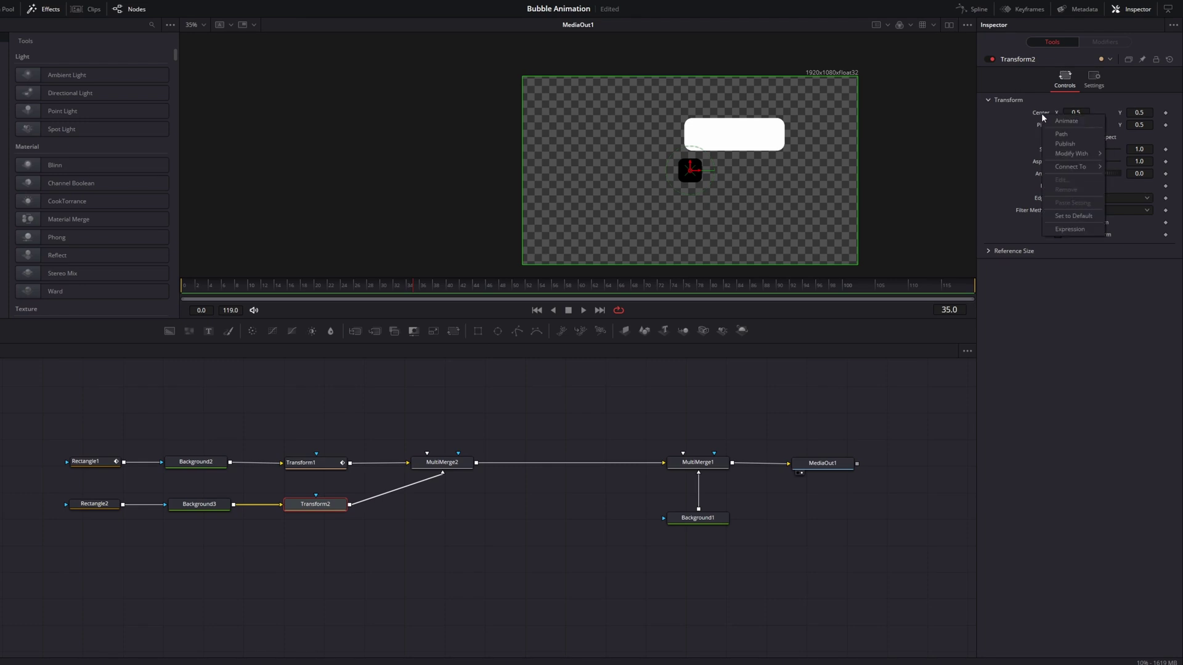
mouse_move(1072, 165)
mouse_move(1130, 165)
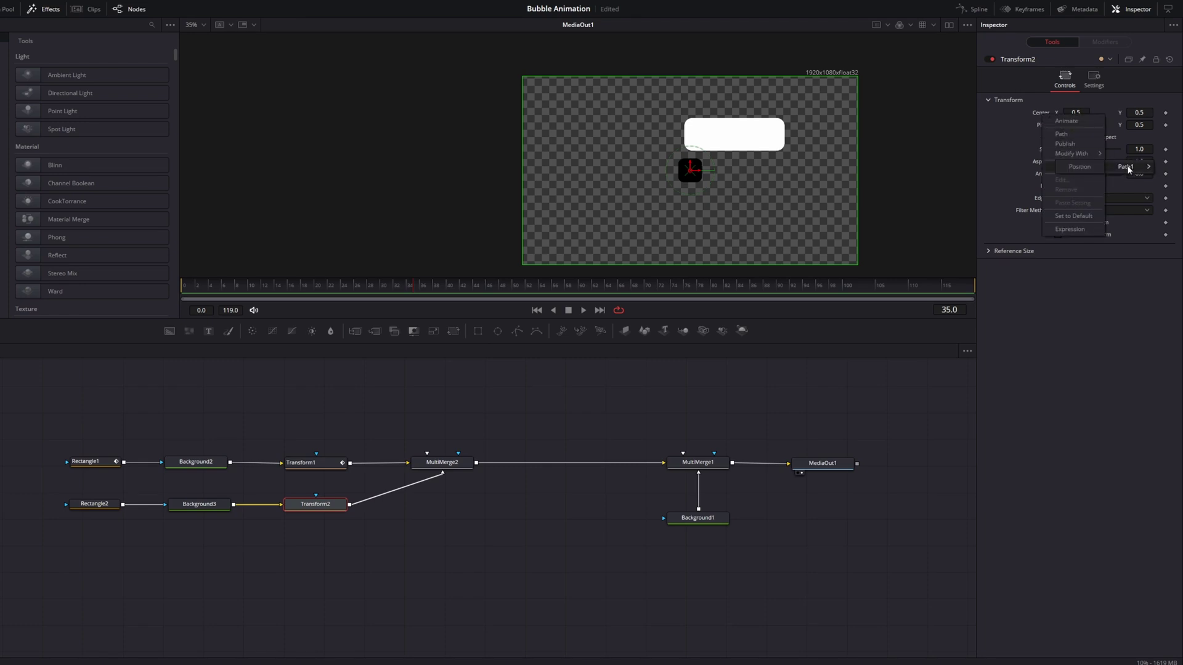
click(1078, 166)
click(316, 464)
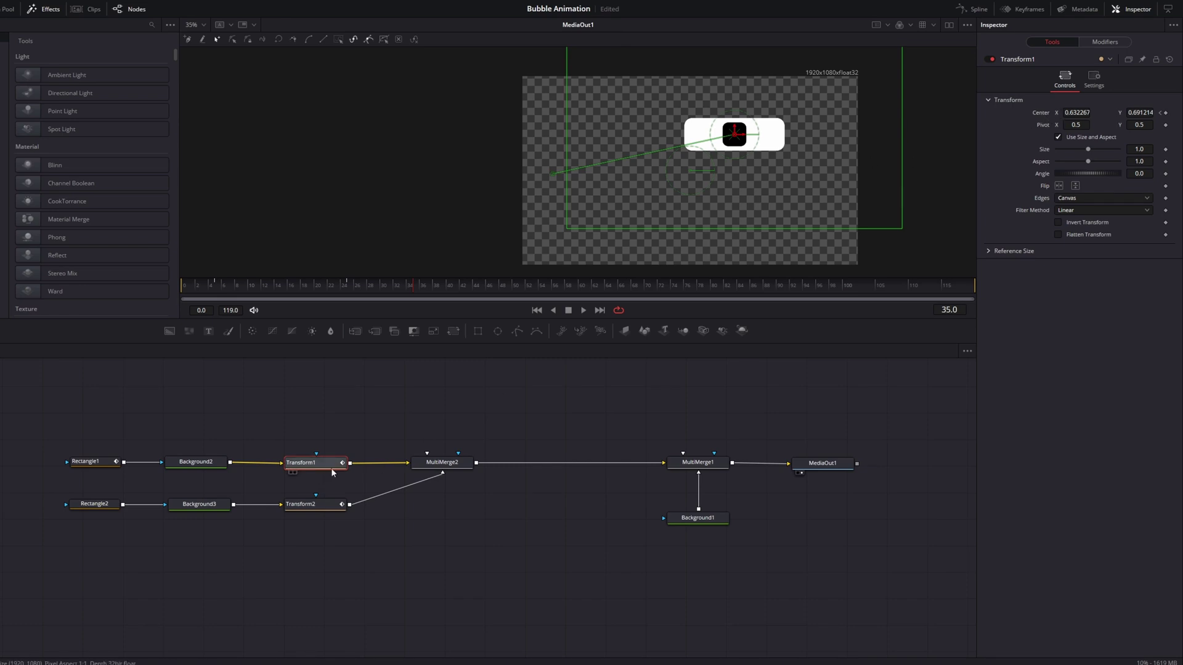
click(304, 504)
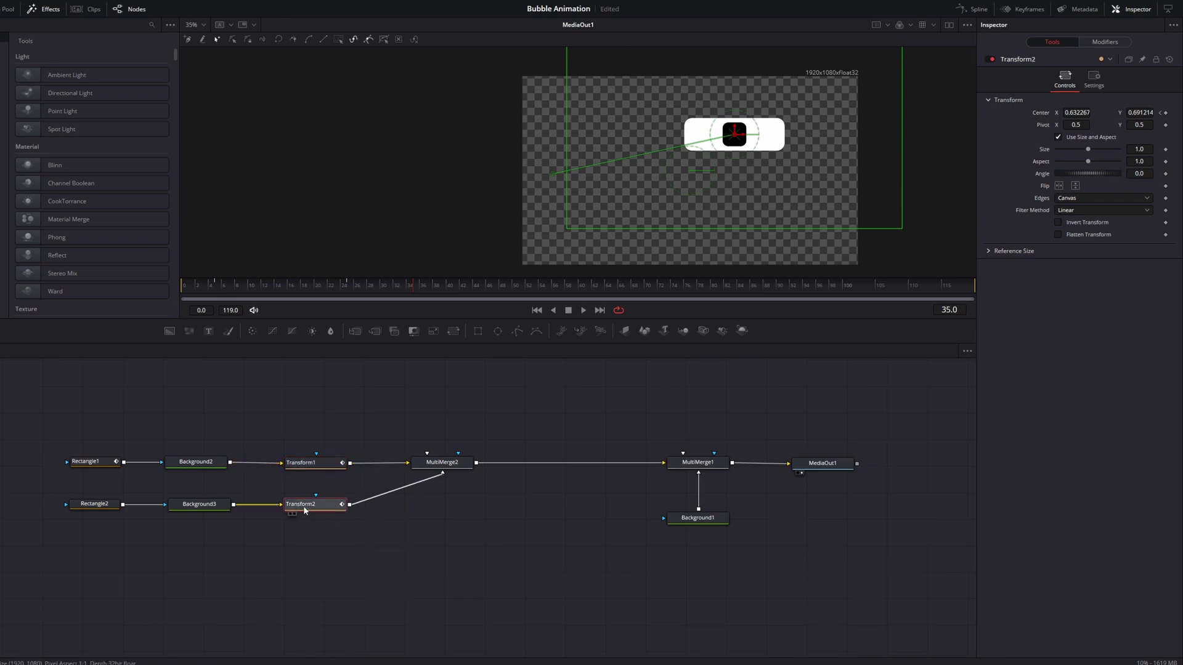
- Place the Rectangle2 square inside the white box's left end, and test moving Transform1, undoing that test move
click(98, 503)
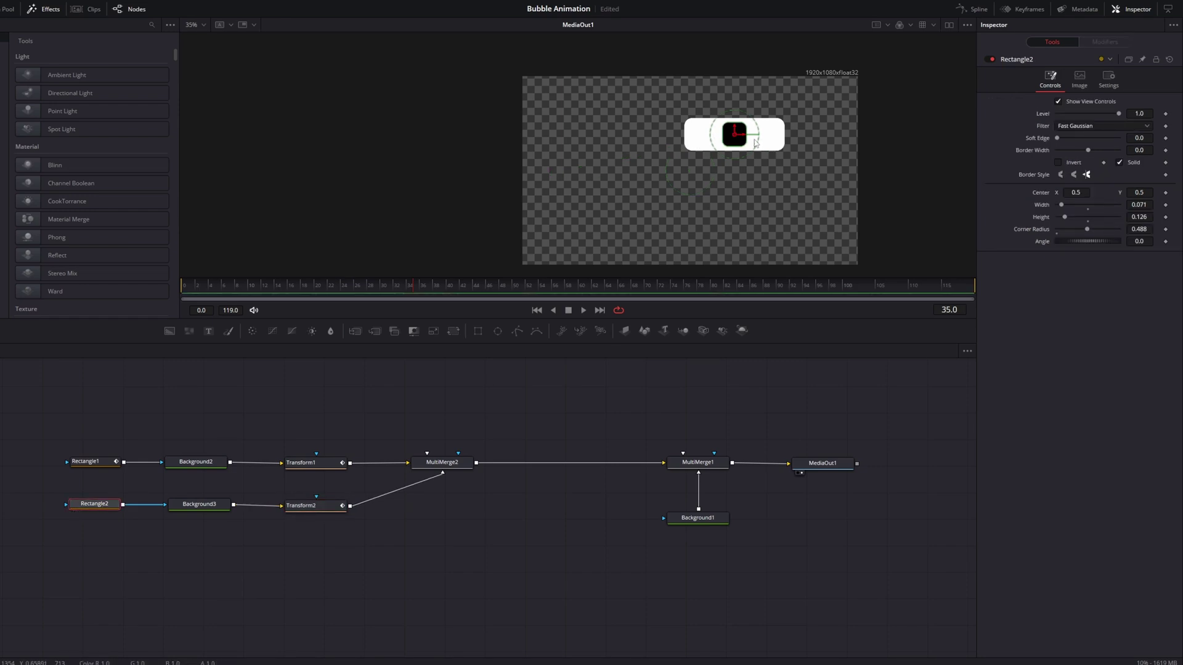
drag(747, 137, 787, 129)
click(313, 467)
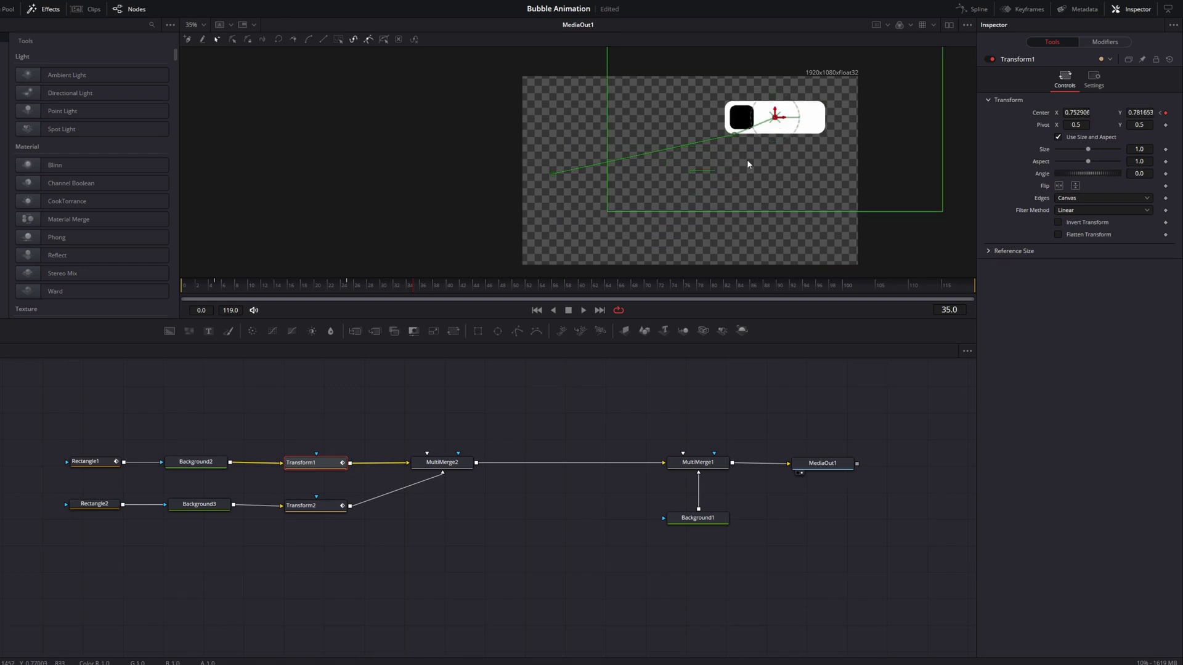
drag(748, 163, 716, 140)
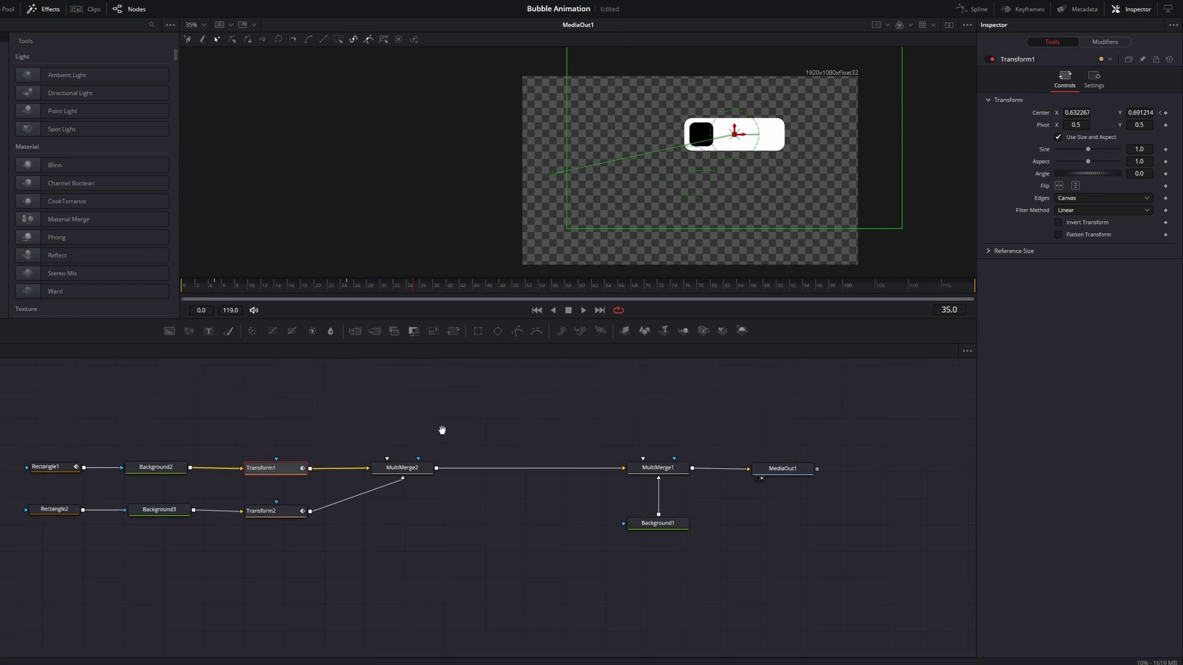
- Add a third Rectangle mask below Rectangle2 and connect its output to Rectangle2's mask input
drag(441, 430, 676, 463)
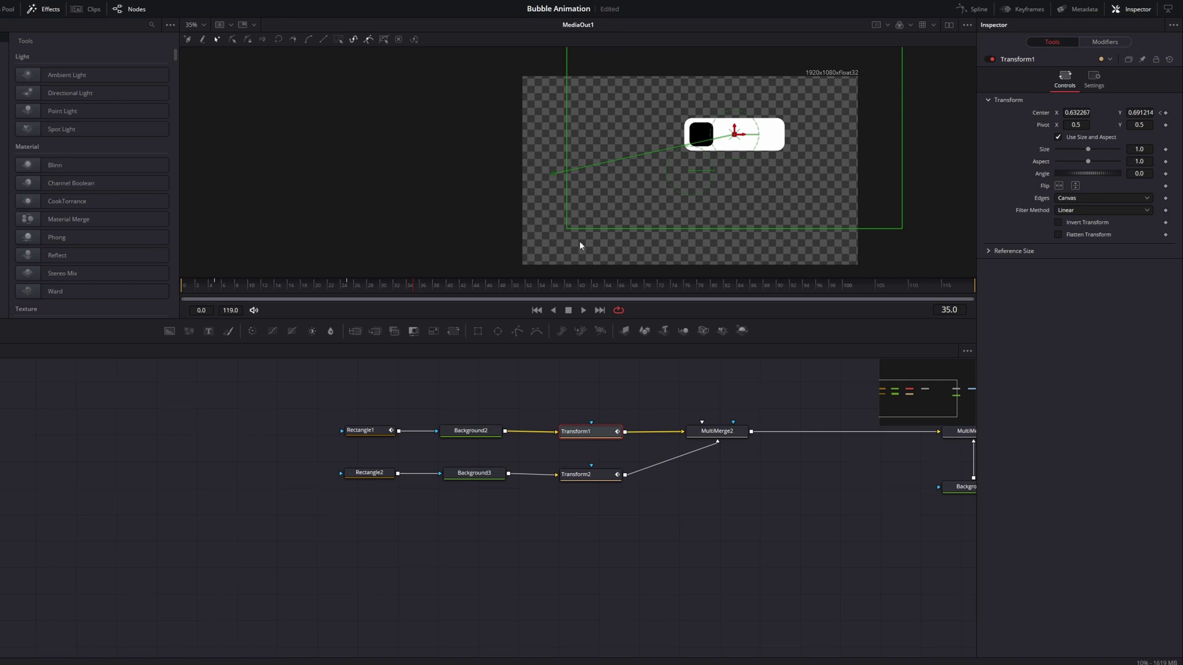
drag(706, 116, 659, 146)
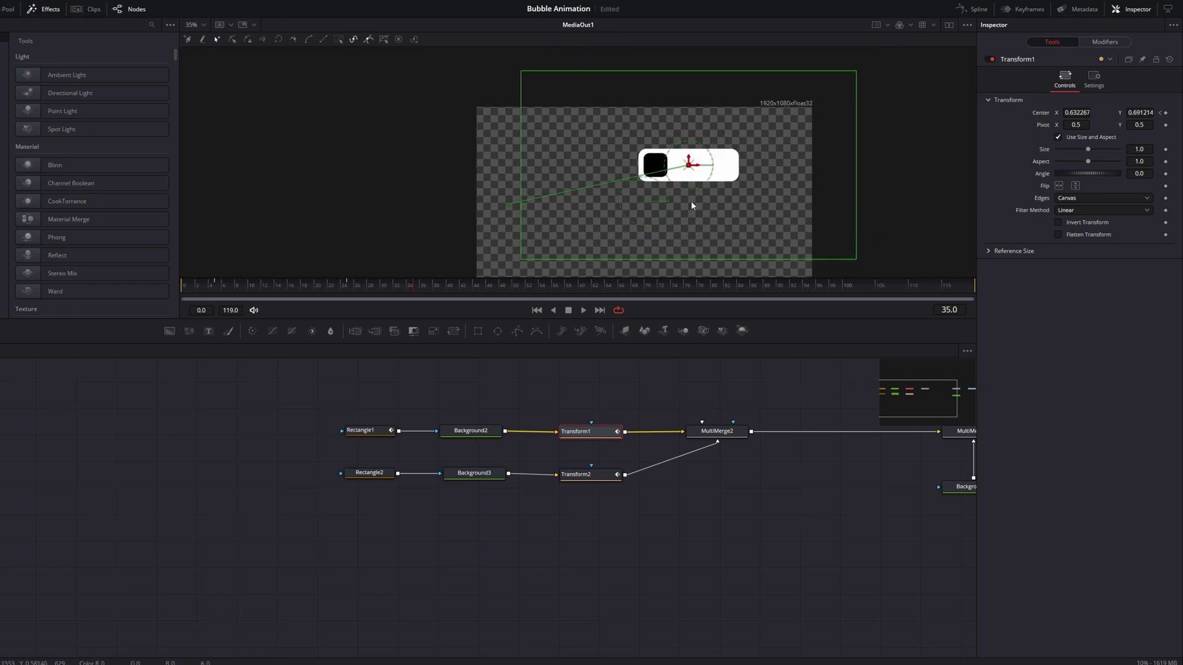
drag(404, 507, 368, 513)
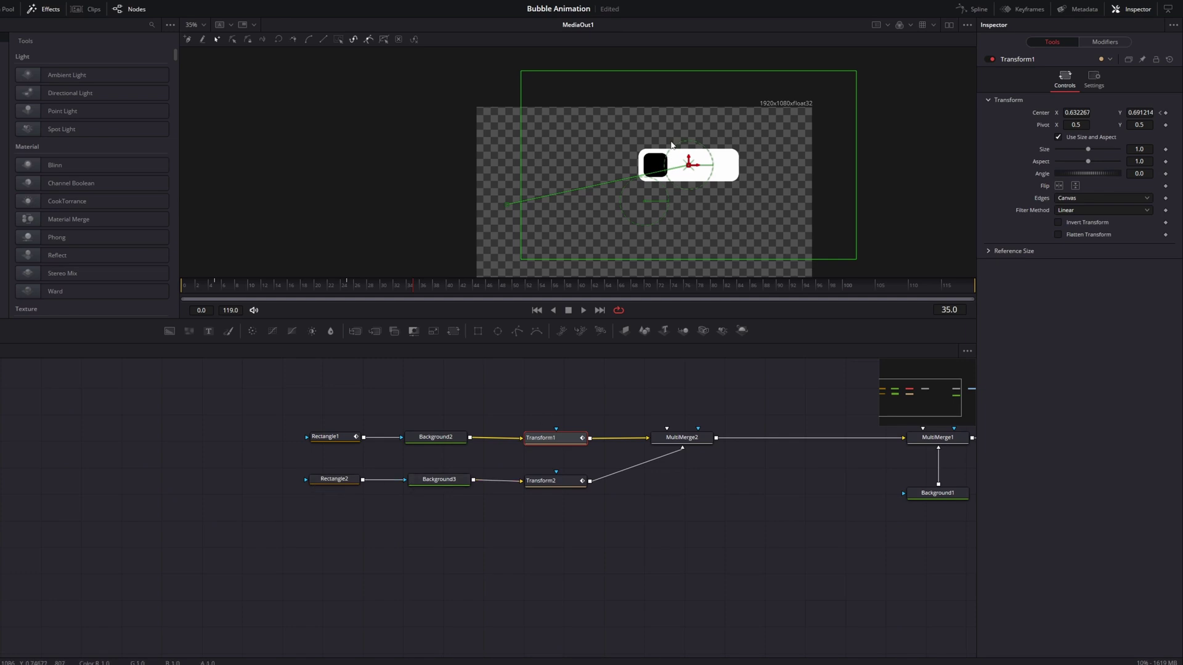
drag(477, 334, 333, 520)
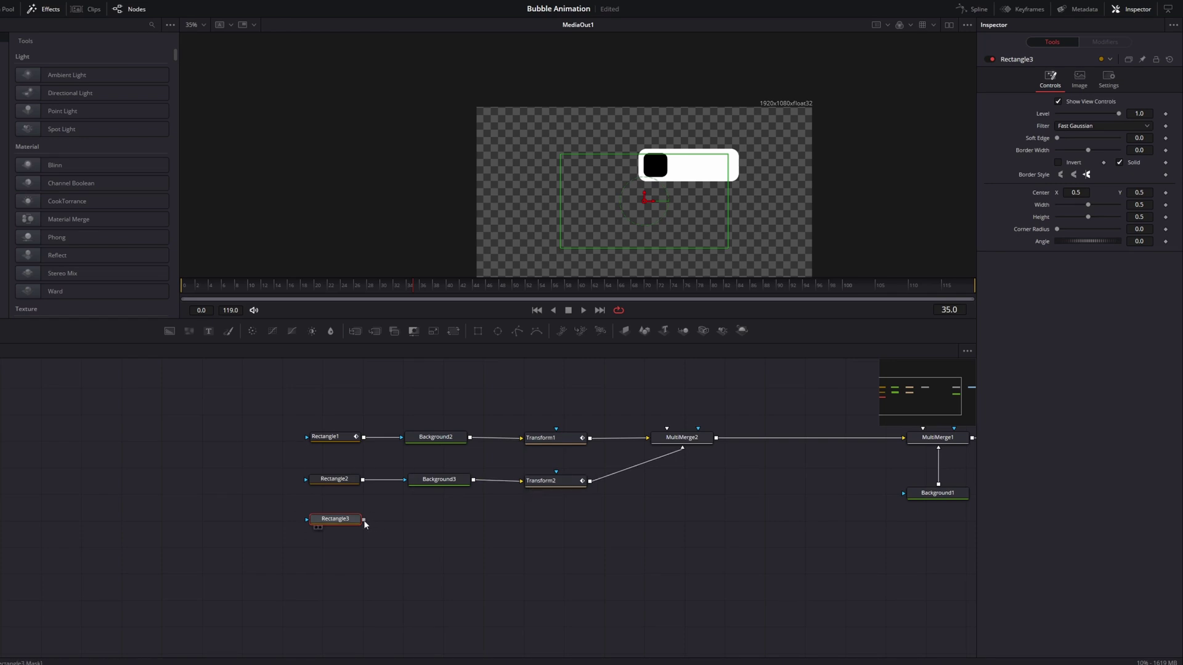
drag(363, 519, 306, 482)
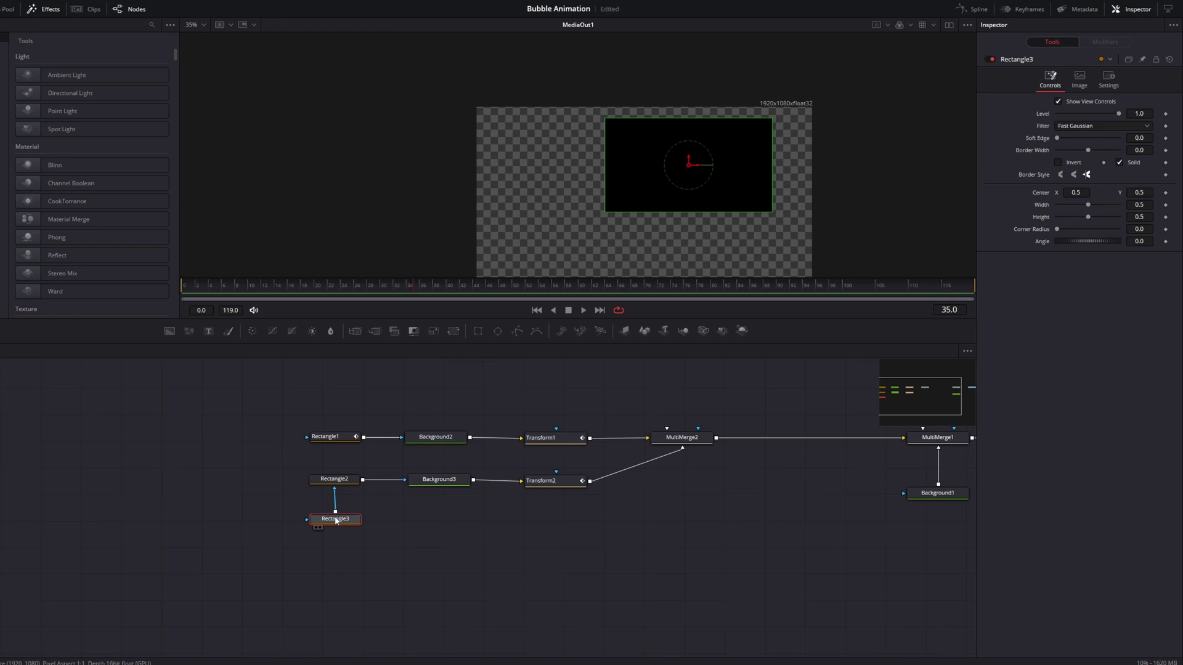
- Shape Rectangle3 into a thin bar with width 0.119 and height 0.024, placed beside the square near the box's upper edge
drag(1088, 207, 1060, 206)
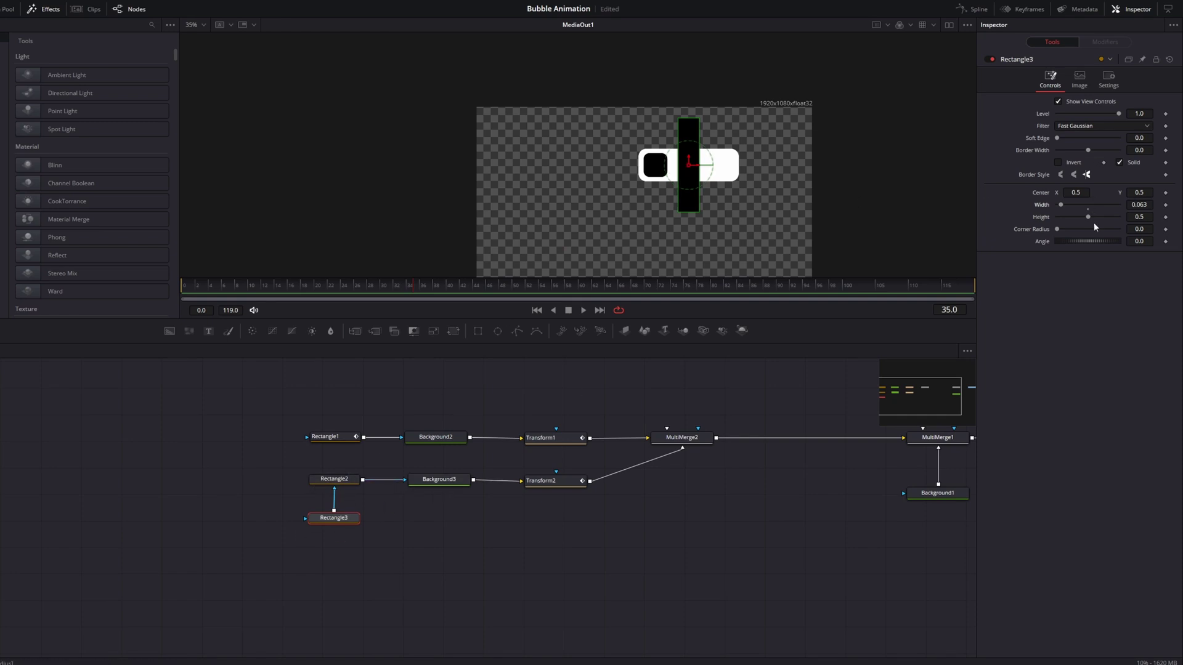
drag(1087, 217, 1054, 219)
scroll(714, 163, up, 5)
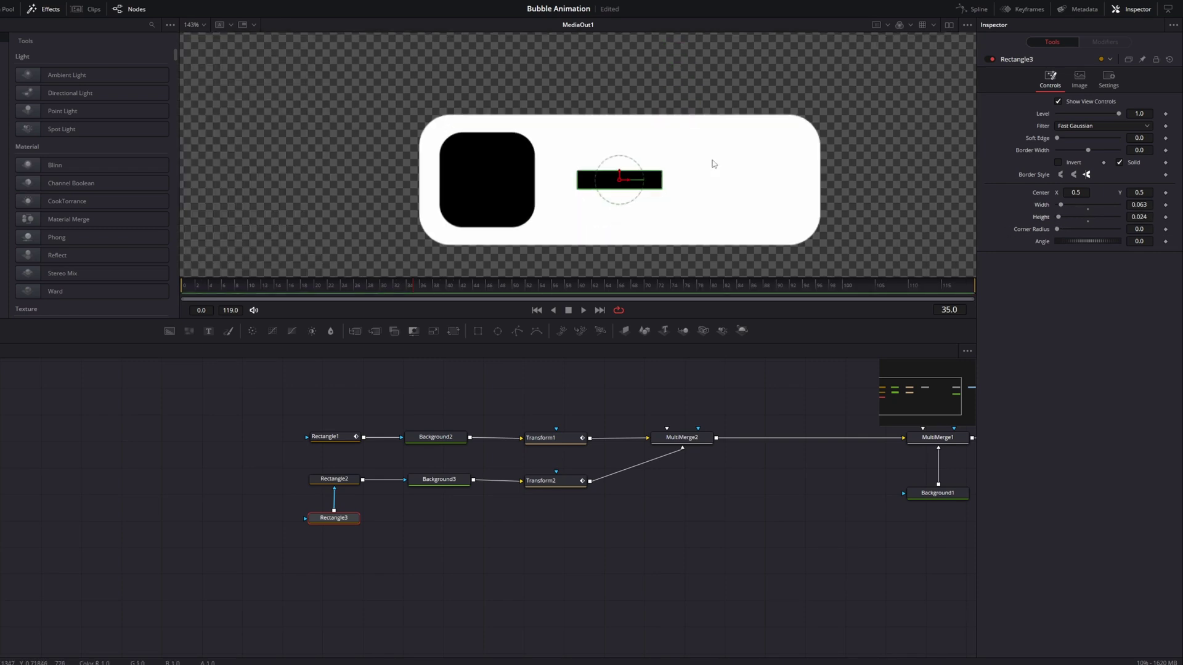
scroll(659, 197, down, 2)
drag(652, 210, 597, 193)
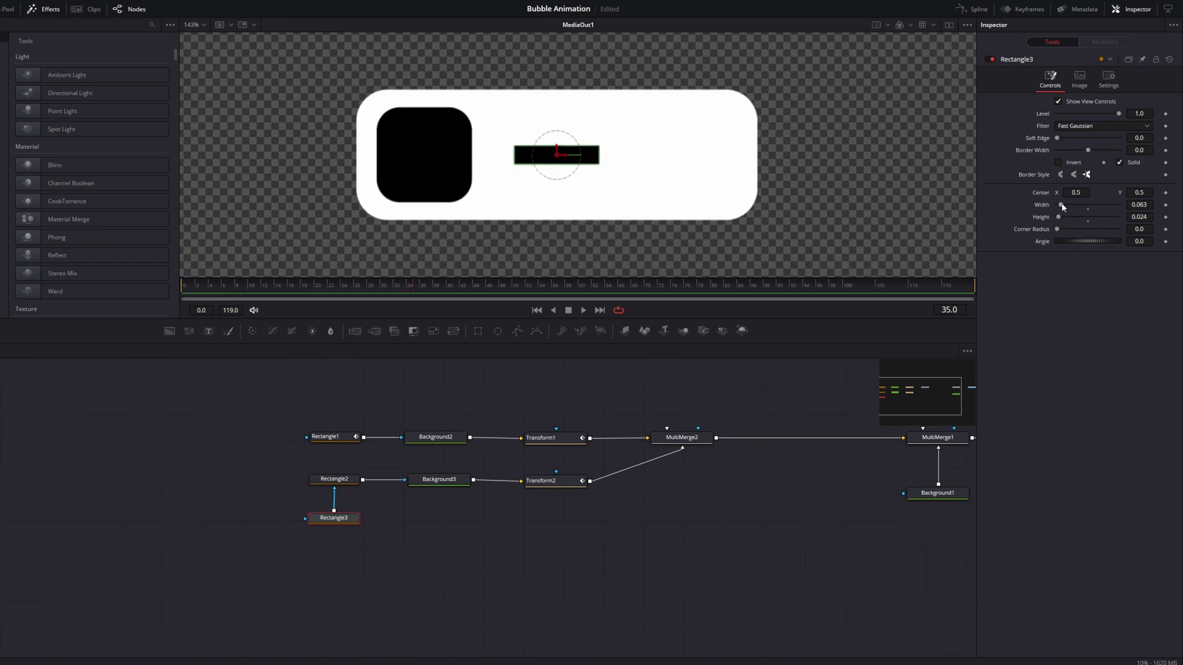
drag(1062, 207, 1067, 206)
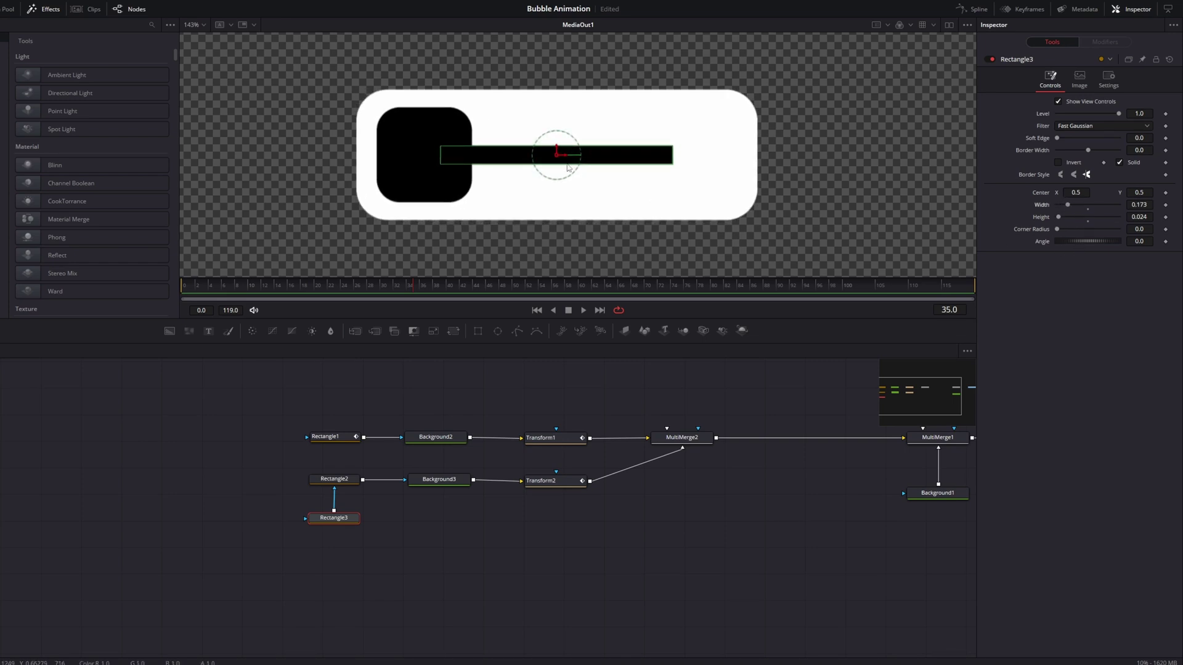
drag(557, 154, 605, 124)
drag(1145, 204, 1124, 204)
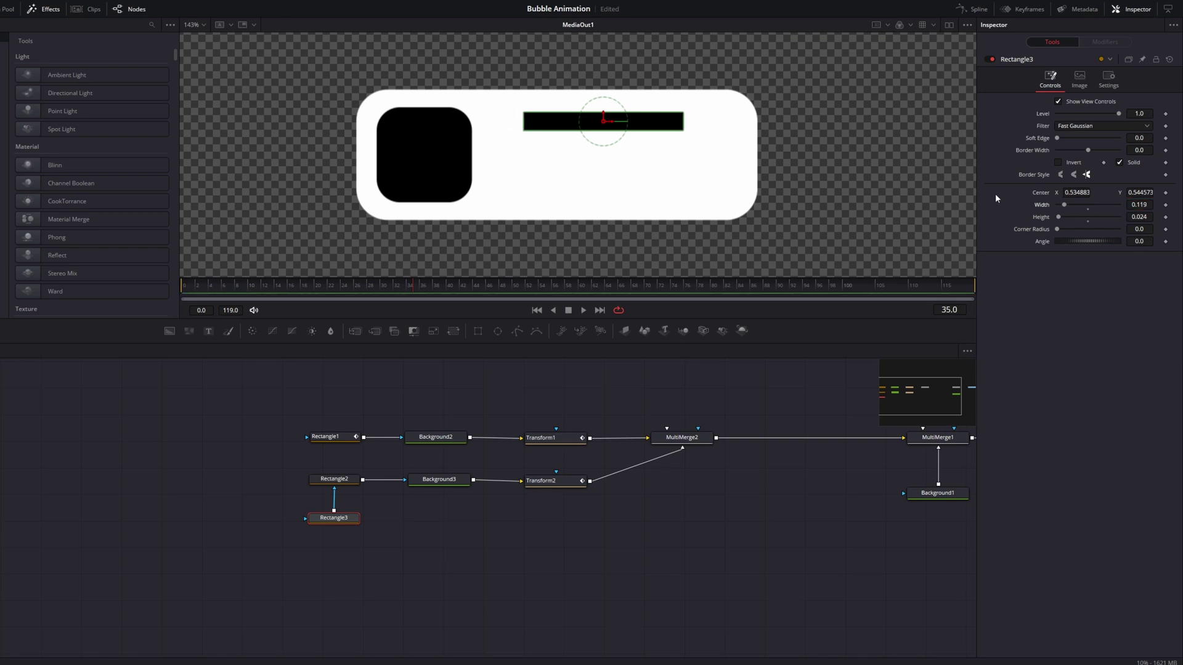
- Refine the Rectangle3 bar to height 0.015, corner radius 1.0 and center about 0.516, 0.537, and tuck its node closer under Rectangle2
drag(605, 121, 577, 123)
drag(1059, 217, 1057, 217)
drag(1056, 230, 1104, 237)
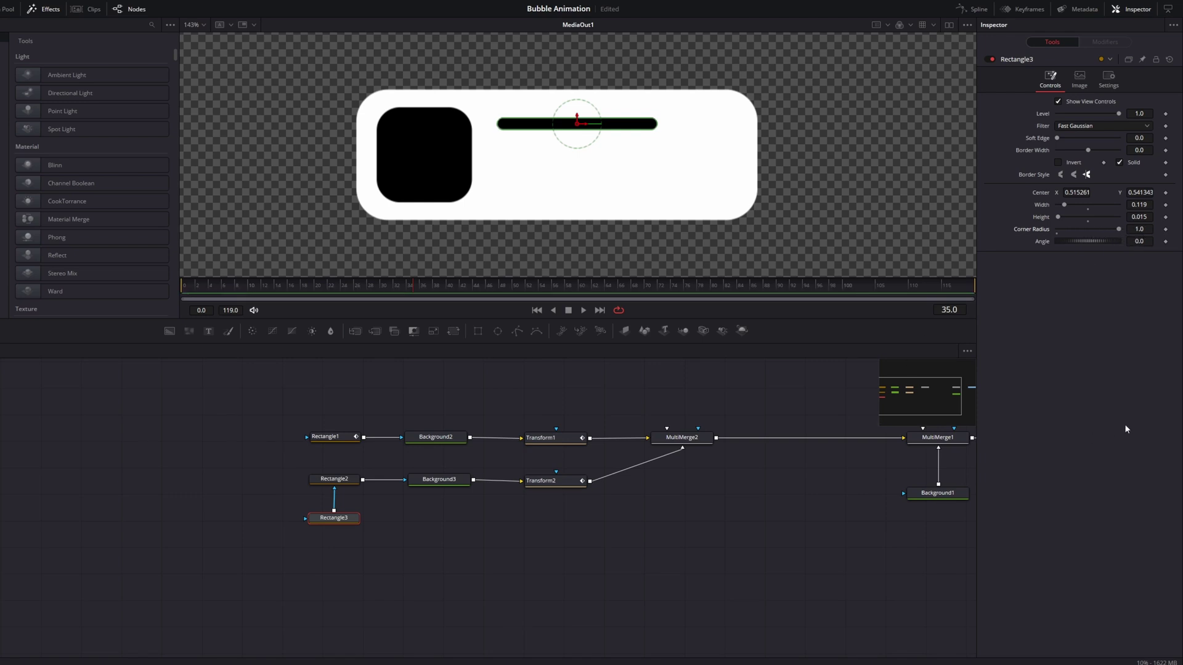
drag(334, 519, 335, 510)
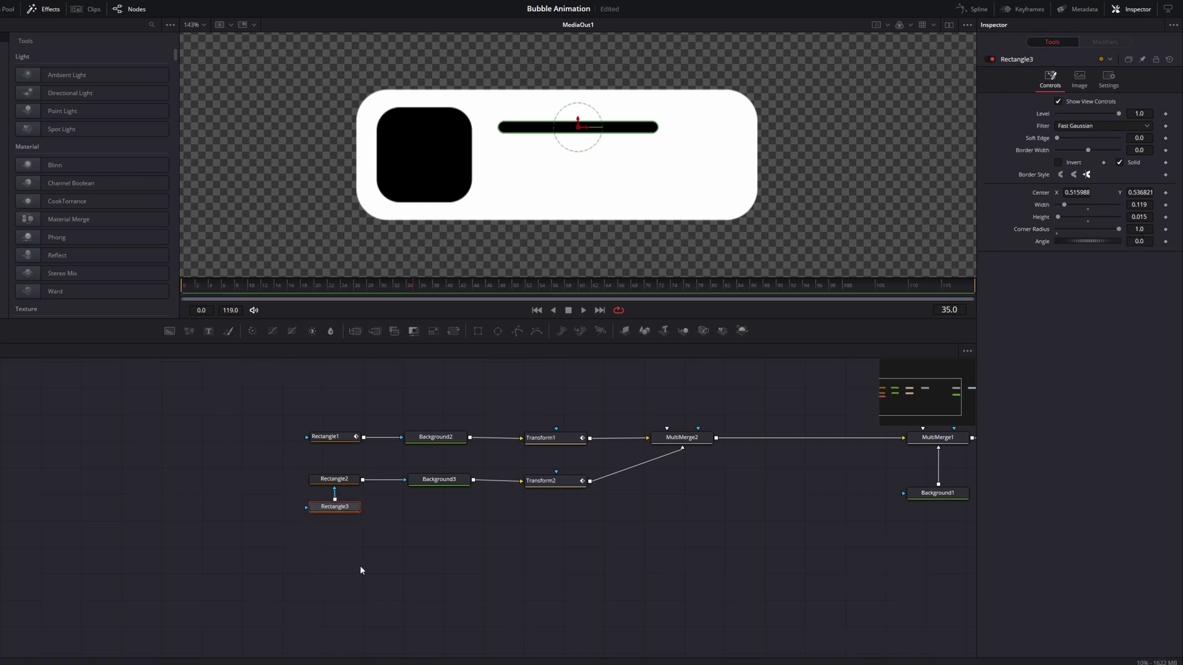
click(443, 595)
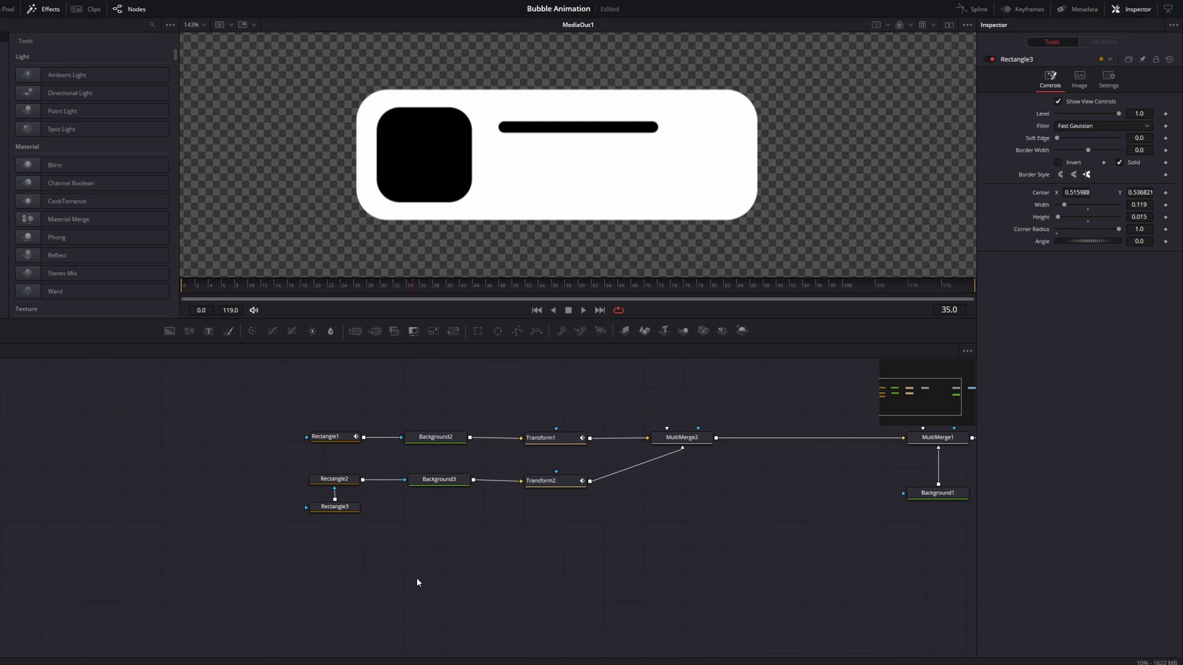
- Duplicate Rectangle3, chain the copy into it, and make it a second bar 0.079 wide, centered at about 0.497, 0.5, left-aligned below the first
drag(335, 506, 337, 551)
click(428, 572)
key(ctrl+v)
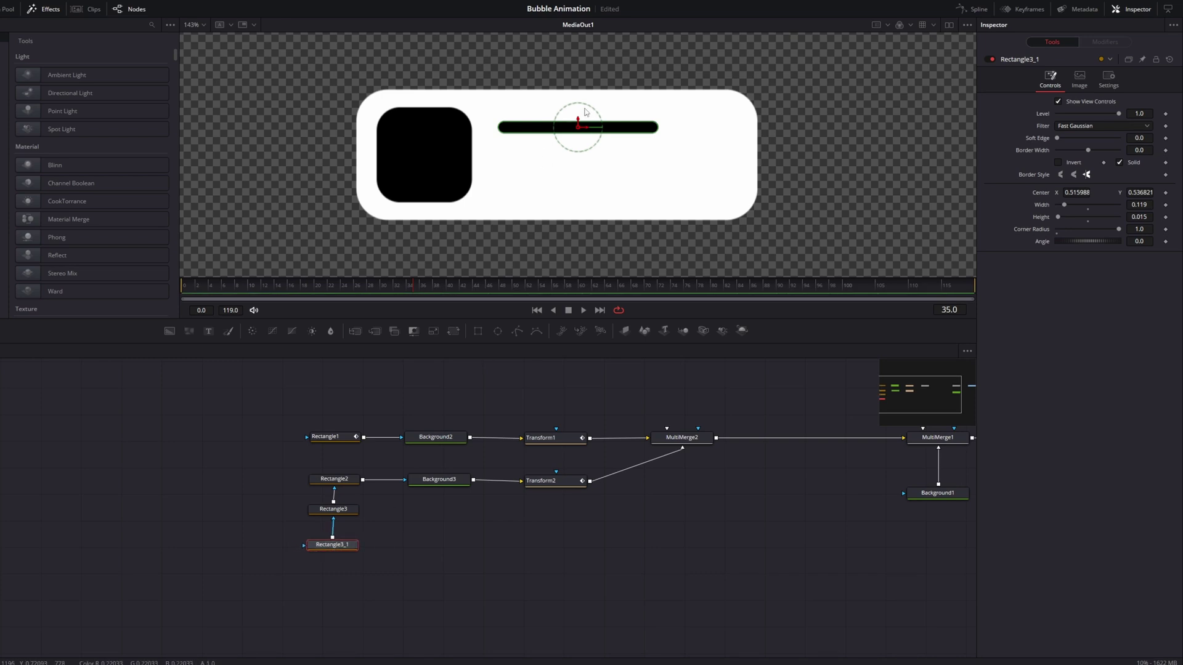
drag(578, 126, 578, 157)
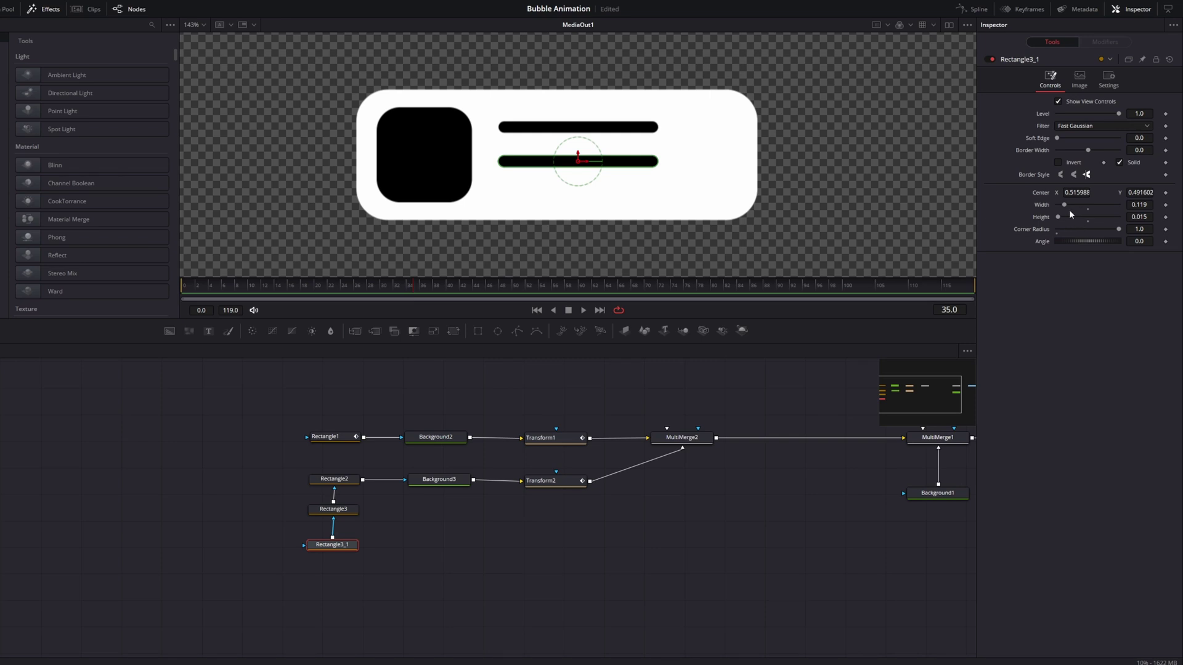
drag(1064, 205, 1062, 204)
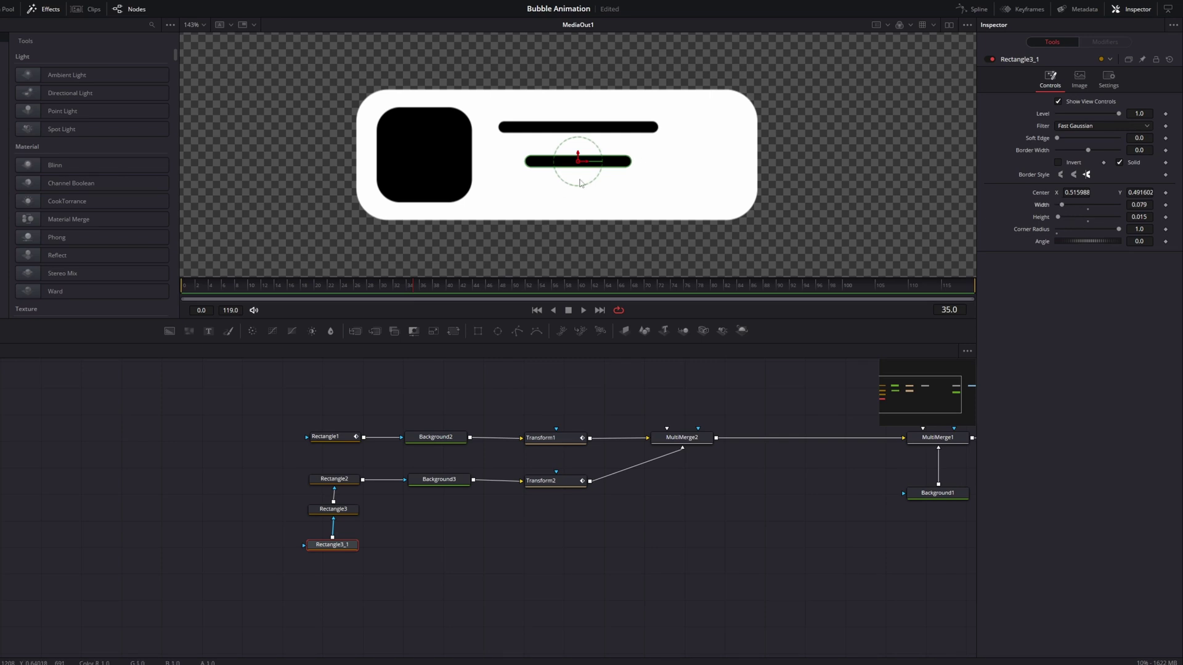
drag(590, 165, 564, 159)
drag(349, 550, 333, 542)
- Paste another Rectangle3 copy, chain it into Rectangle3_1, and make it a third bar 0.157 wide, centered at about 0.536, 0.461
click(390, 598)
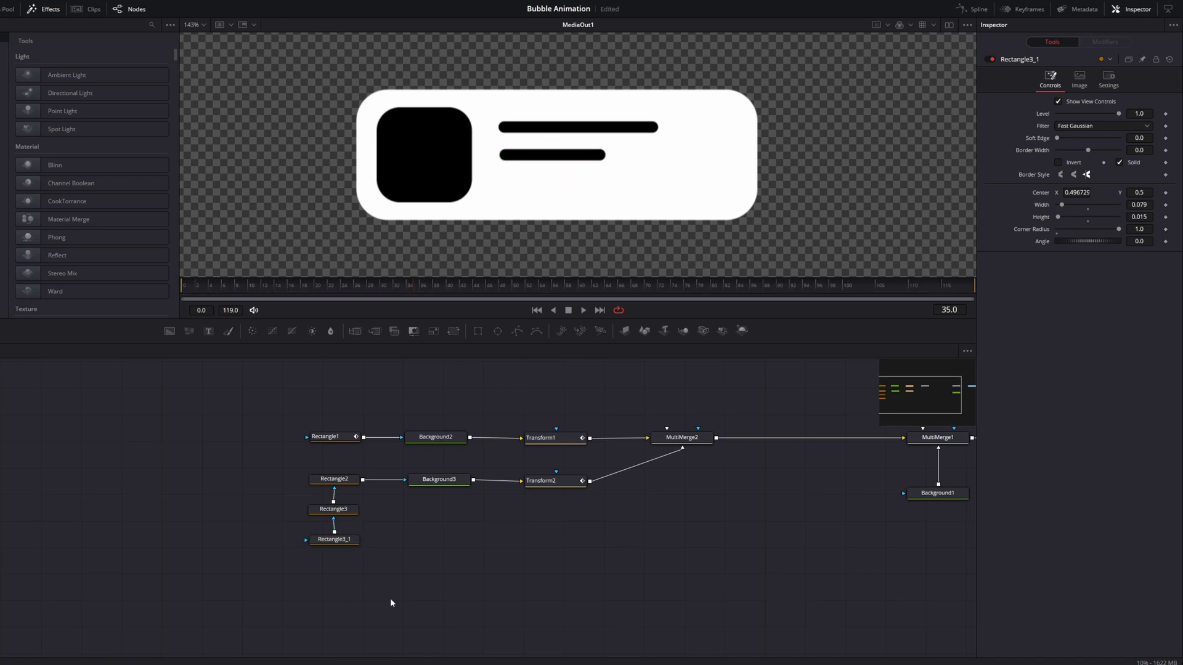
key(ctrl+v)
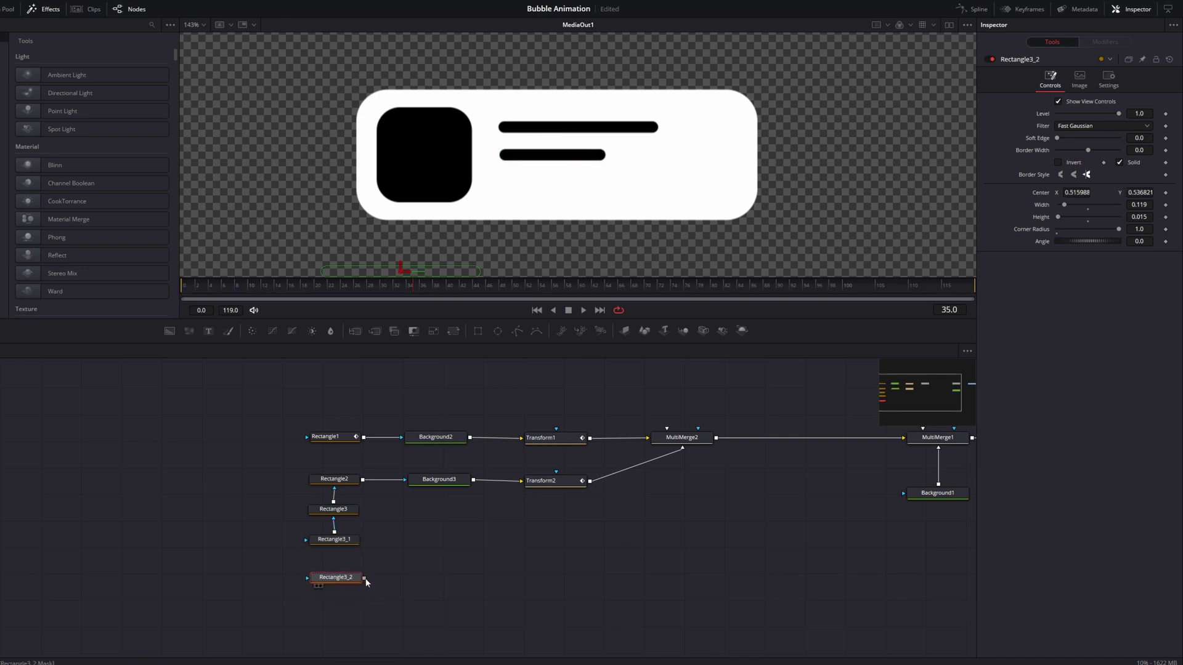
drag(363, 581, 335, 547)
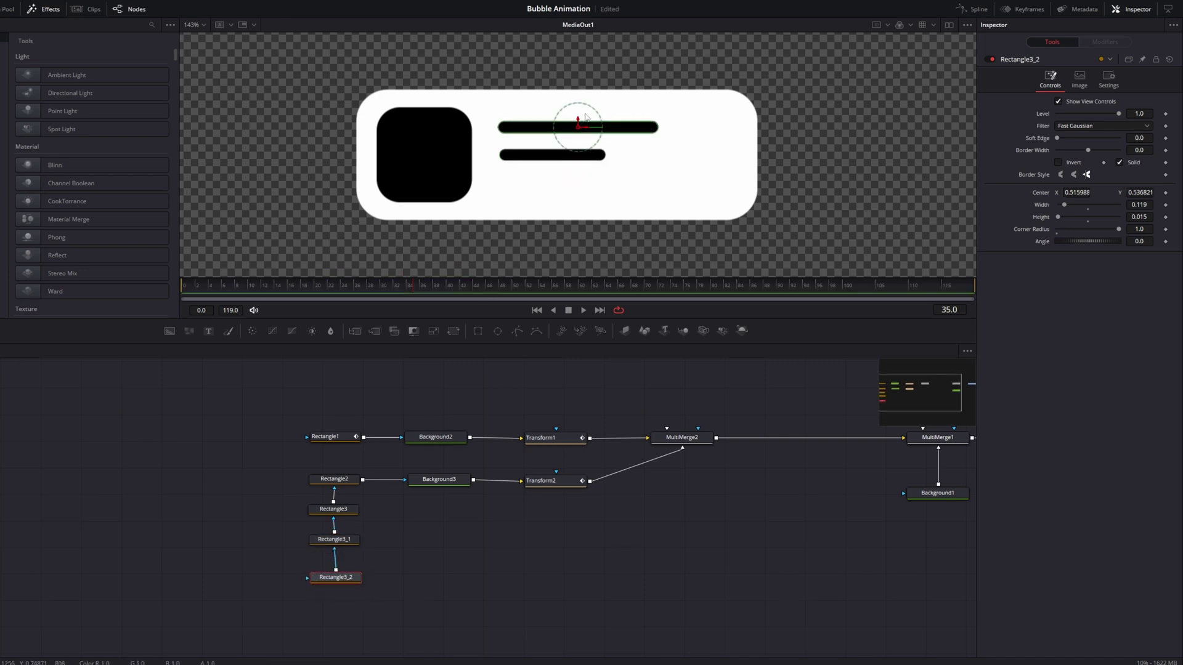
drag(578, 123, 581, 181)
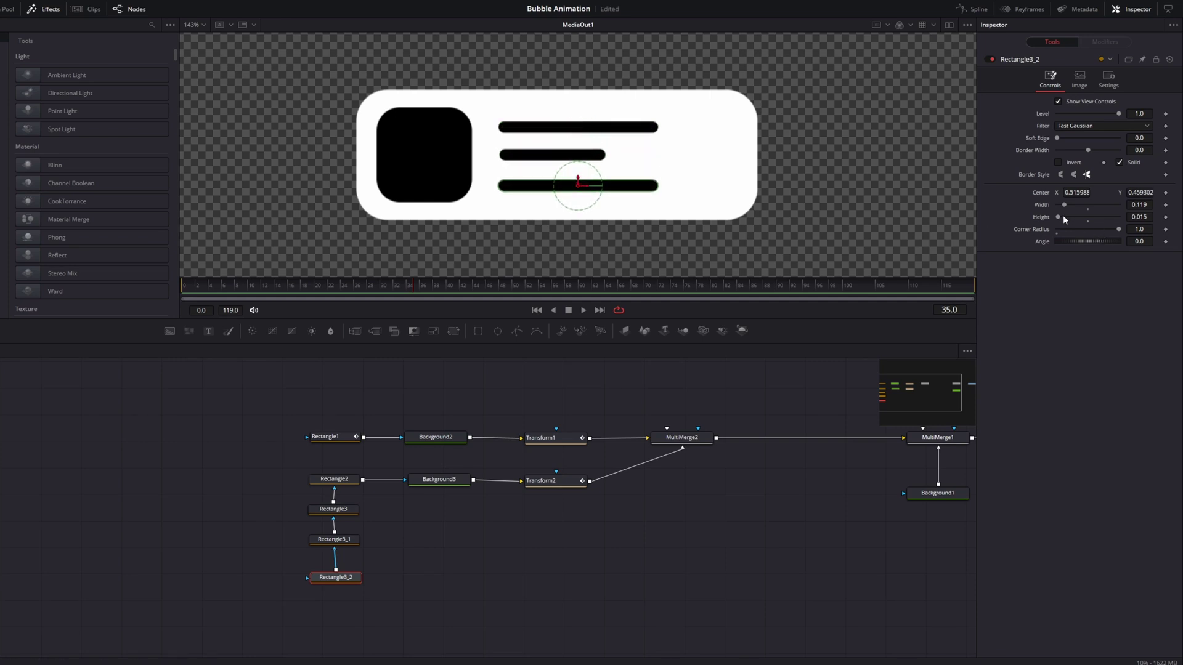
drag(1066, 206, 1065, 204)
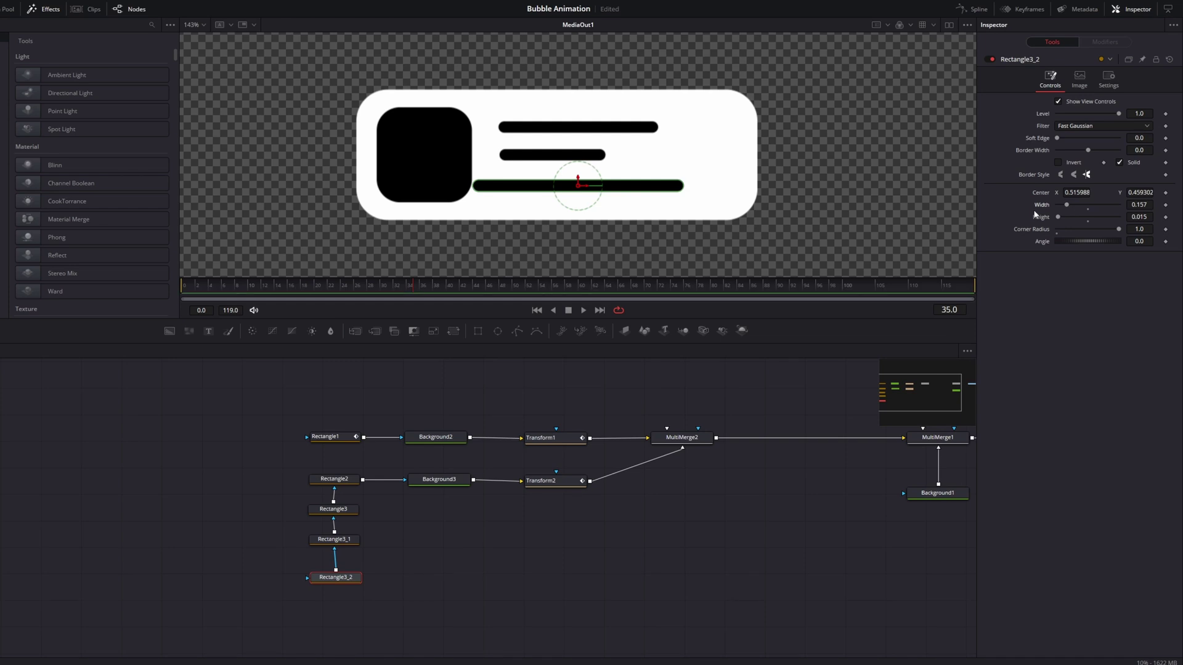
drag(582, 185, 605, 179)
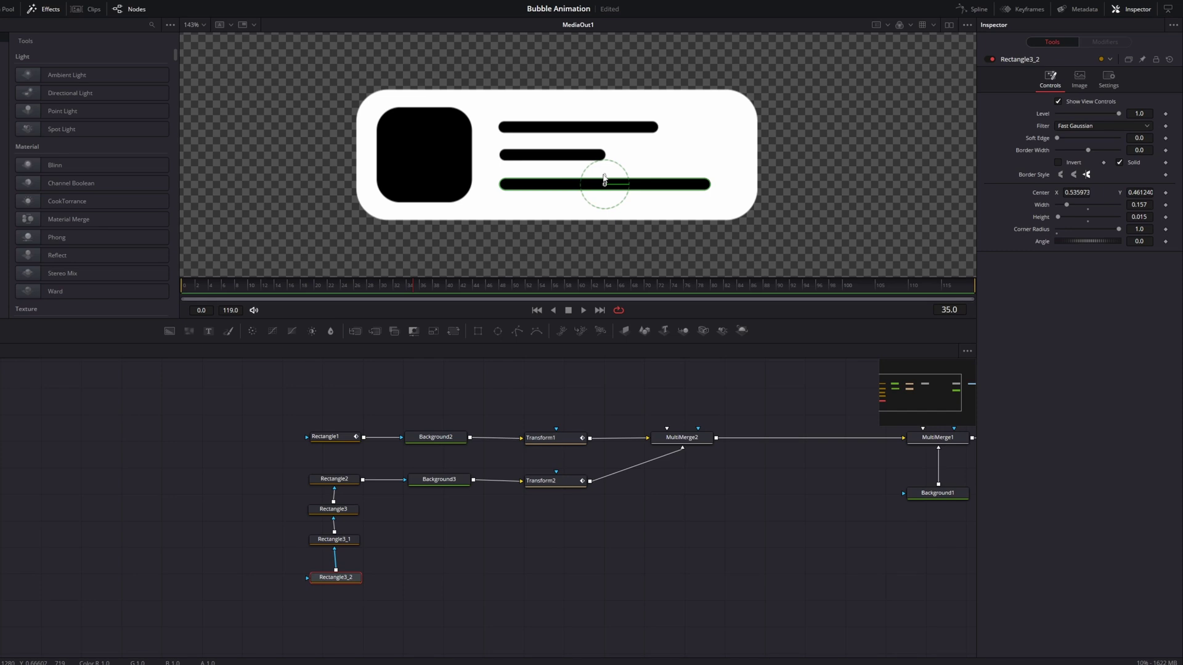
- Shift the rectangle, background, transform and MultiMerge2 nodes away from MultiMerge1 and add a Drop Shadow node near MultiMerge2
scroll(605, 179, down, 3)
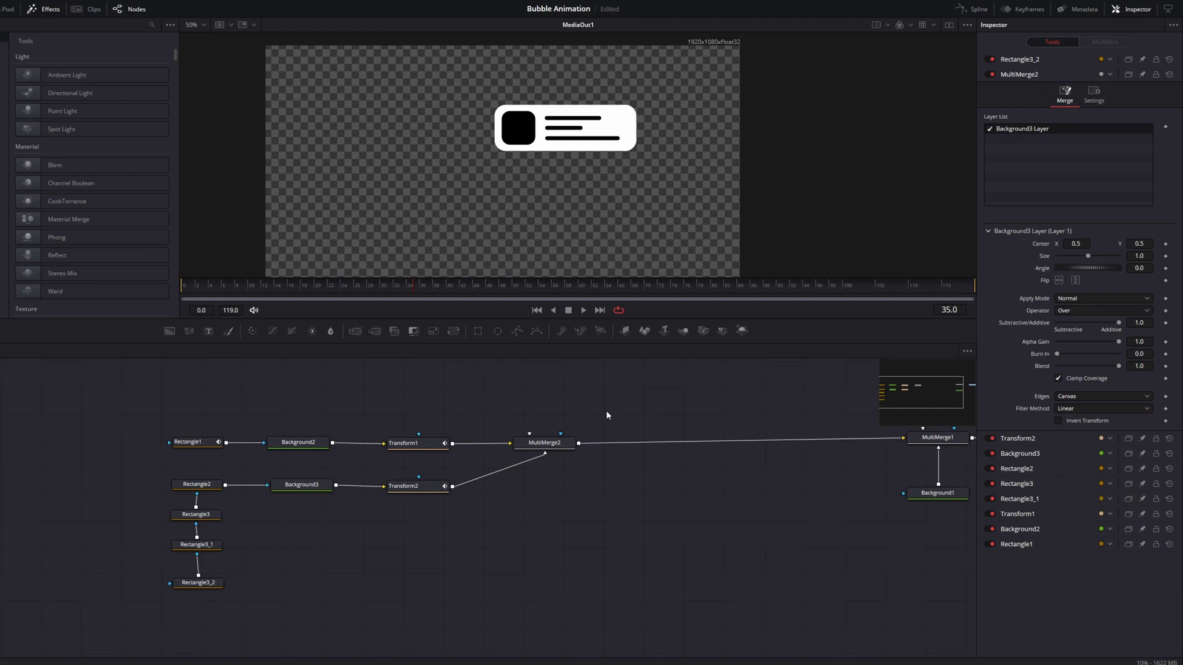
key(shift+space)
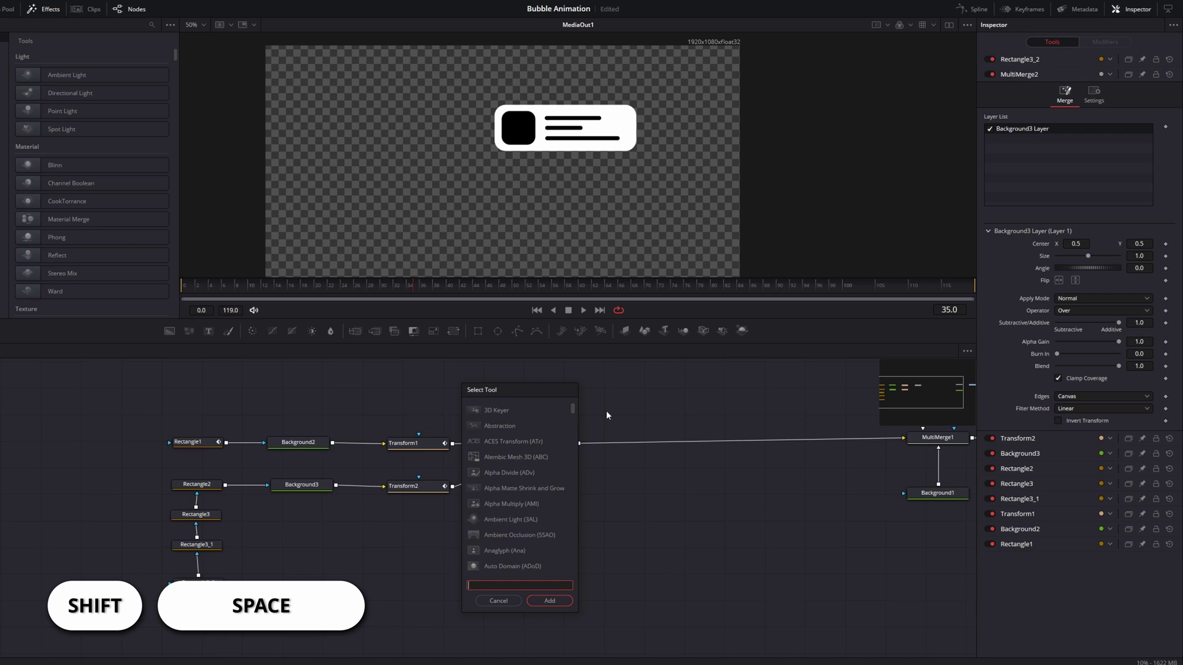
text(drop)
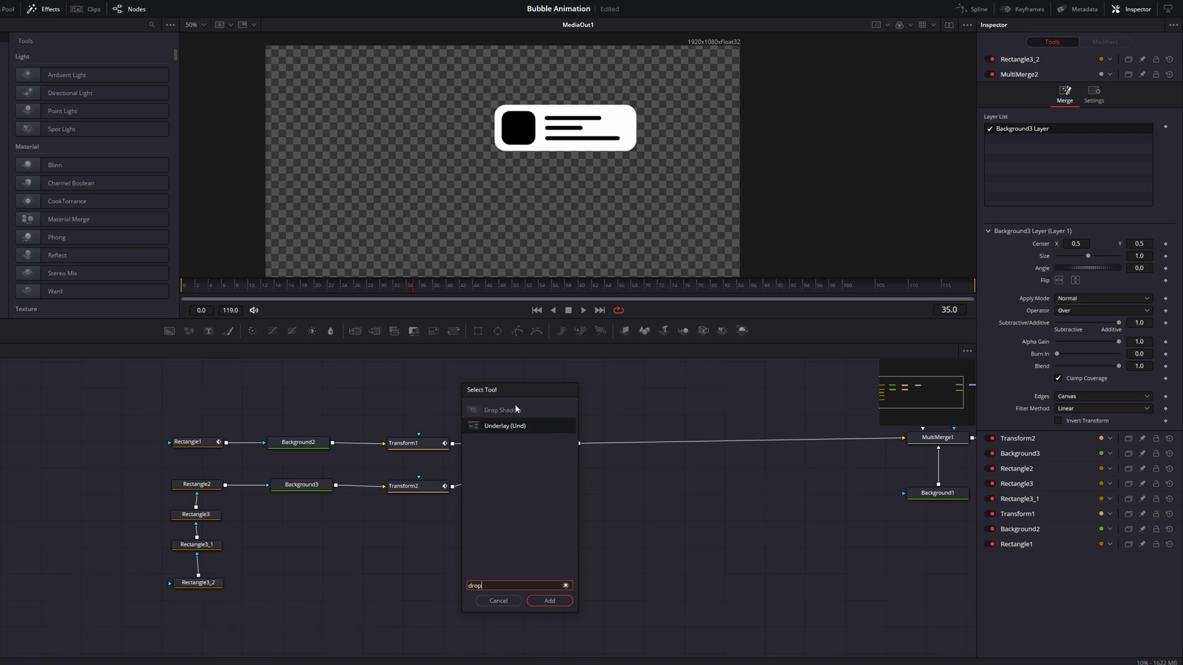
click(515, 410)
click(550, 600)
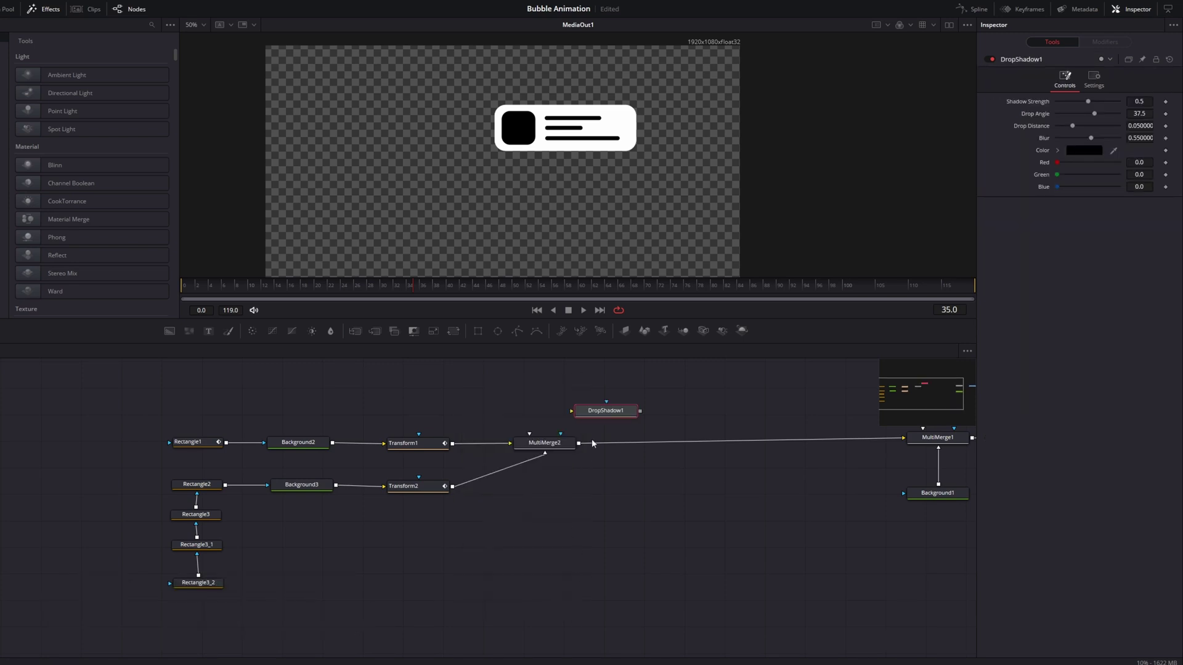
- Route MultiMerge2's output through DropShadow1 into MultiMerge1 and place the Drop Shadow node on the line right after MultiMerge2
drag(598, 414, 574, 456)
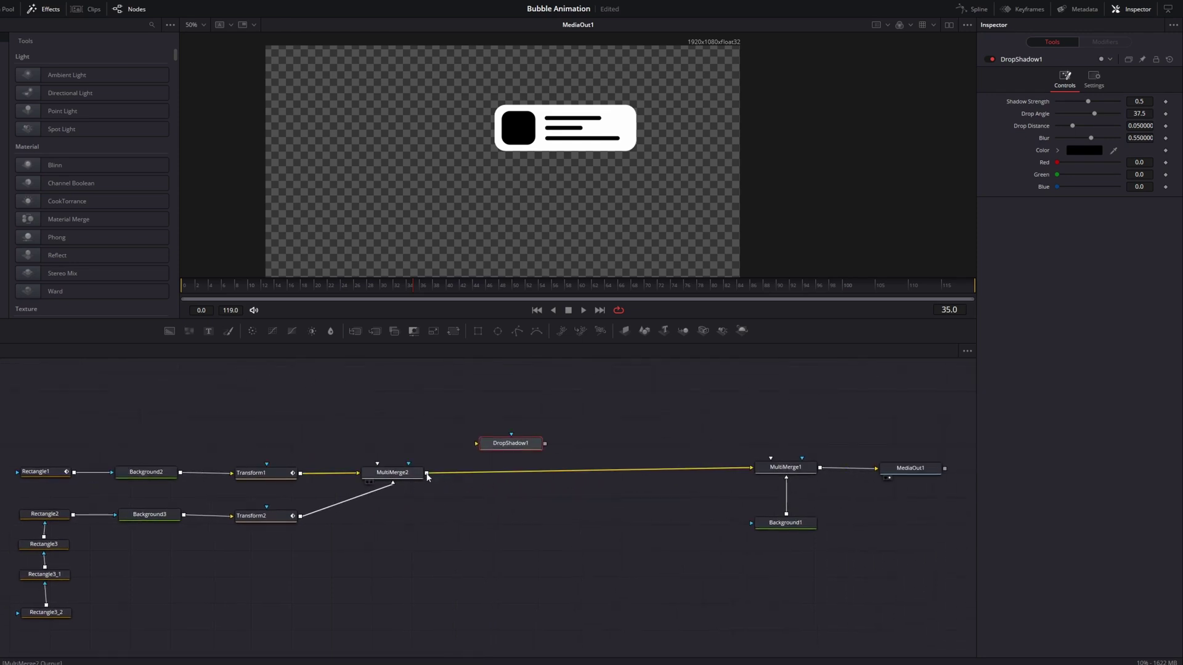
drag(426, 473, 752, 469)
drag(476, 443, 751, 468)
drag(508, 443, 494, 475)
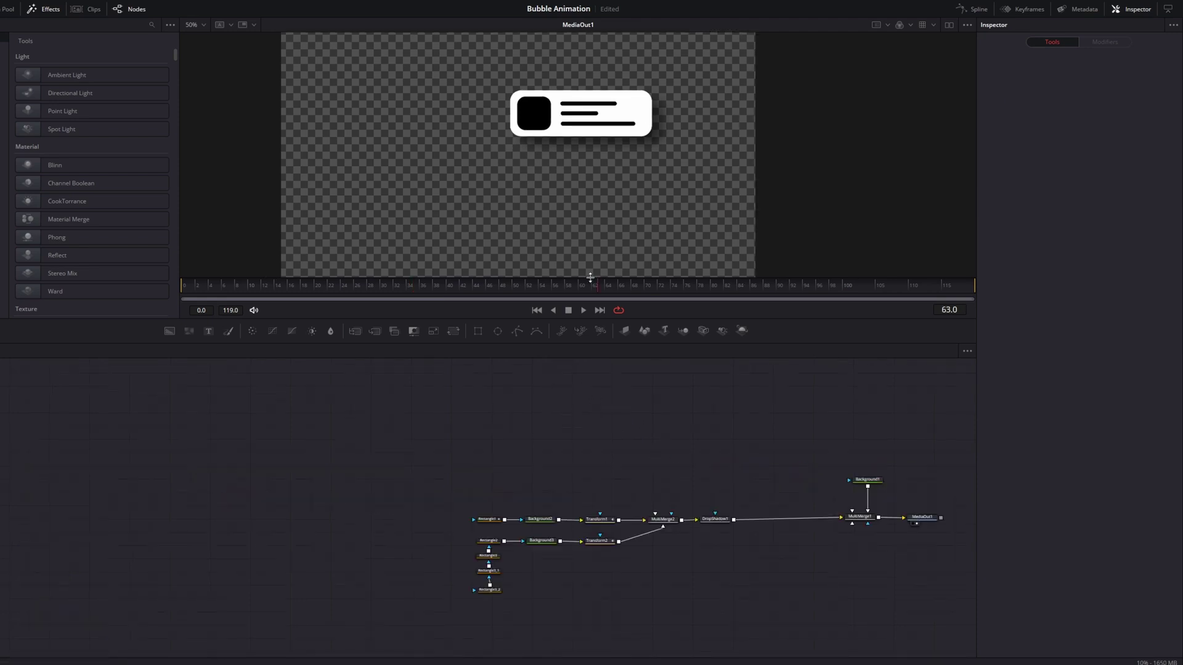
- Play the animation from the start and examine the timing of the box expansion against the Transform1 and Rectangle1 keyframes
drag(590, 281, 187, 302)
click(583, 310)
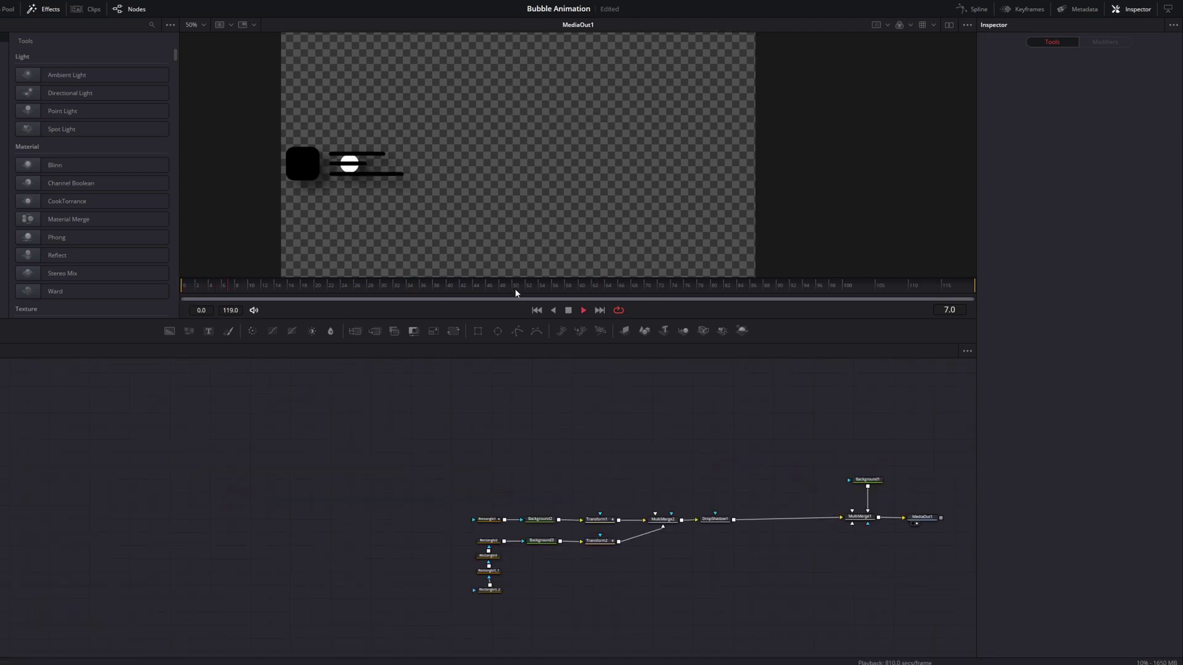
click(568, 310)
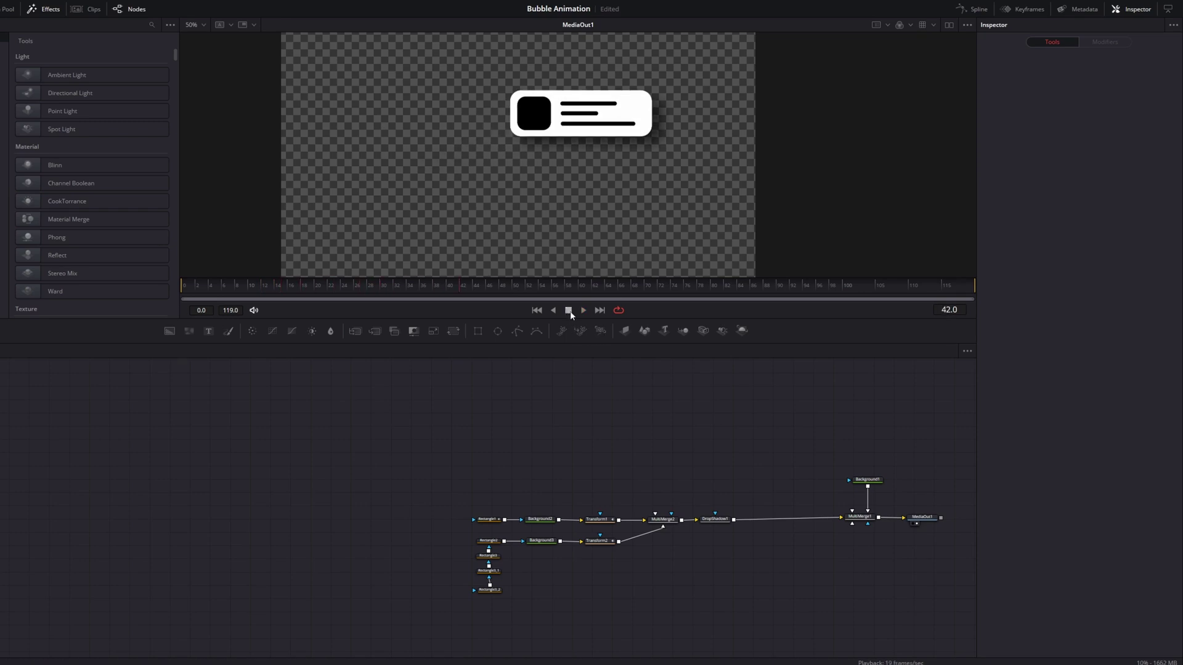
drag(433, 288, 466, 297)
drag(600, 490, 494, 402)
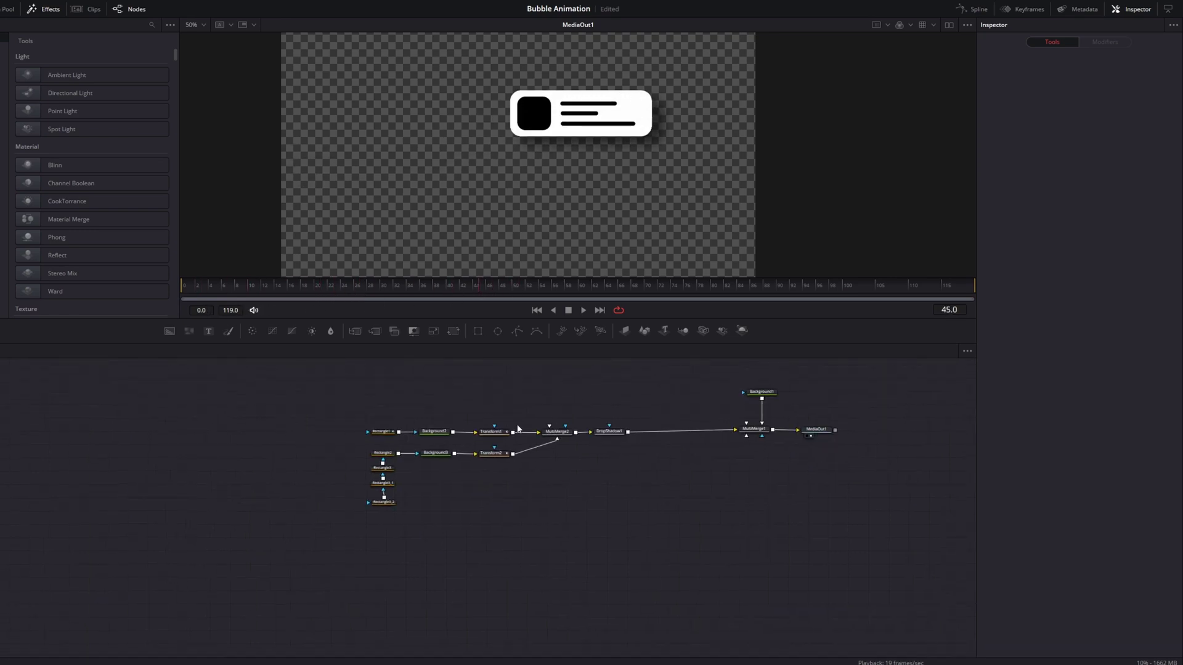
scroll(486, 379, up, 5)
scroll(502, 423, down, 1)
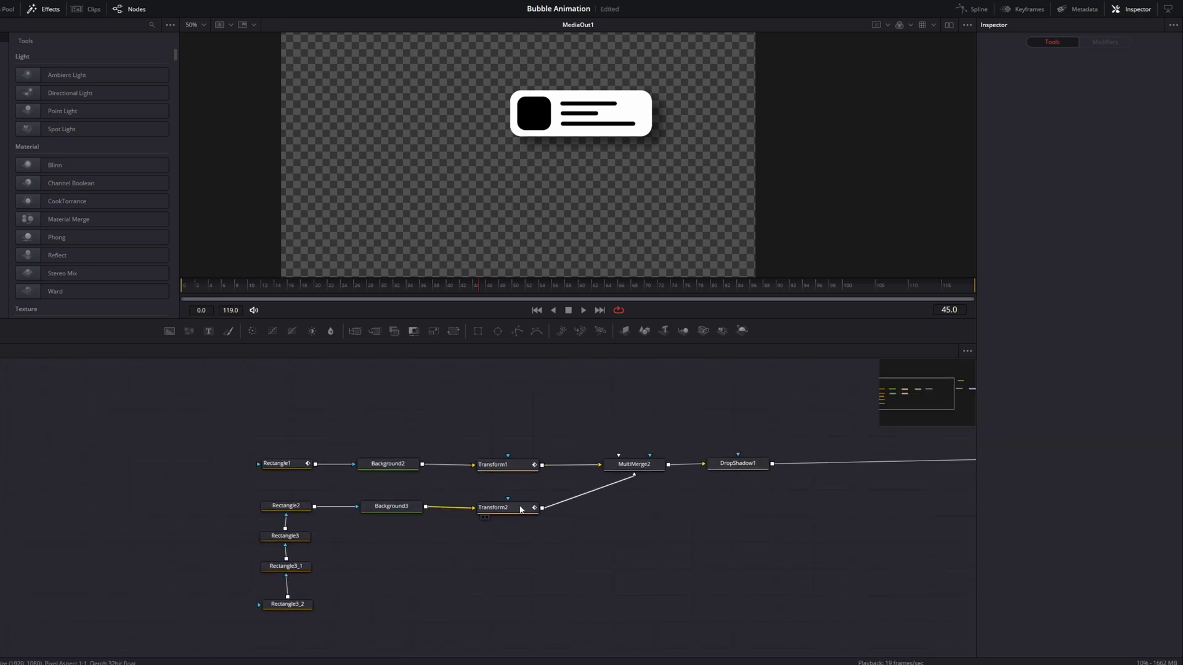
click(511, 514)
mouse_move(453, 296)
mouse_down()
mouse_move(348, 293)
mouse_move(452, 295)
mouse_up()
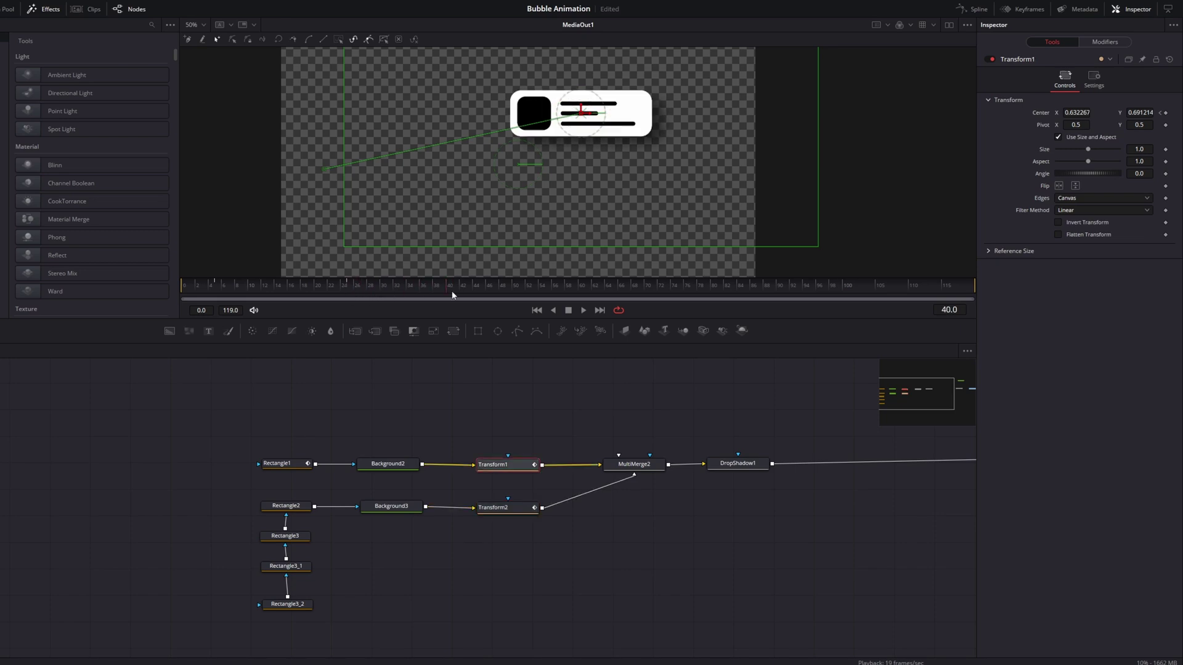
click(288, 463)
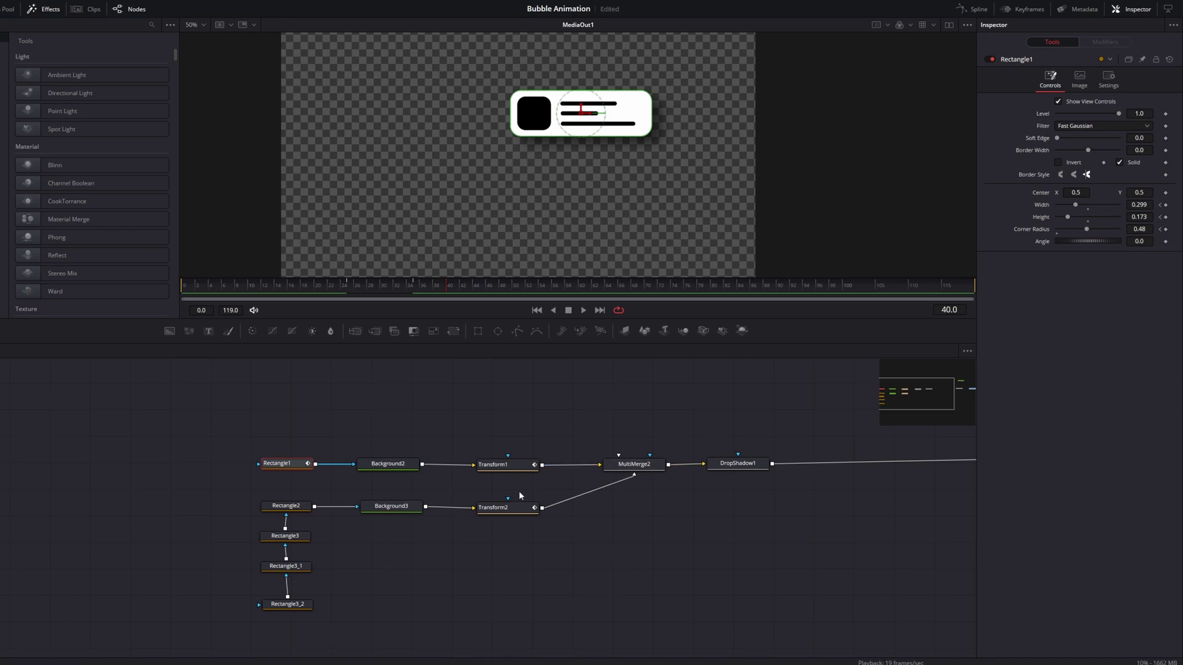
- Keyframe Transform2's Size at 0.0 on frame 25 to hide the icon and text bars
click(505, 507)
click(444, 289)
drag(420, 287, 350, 297)
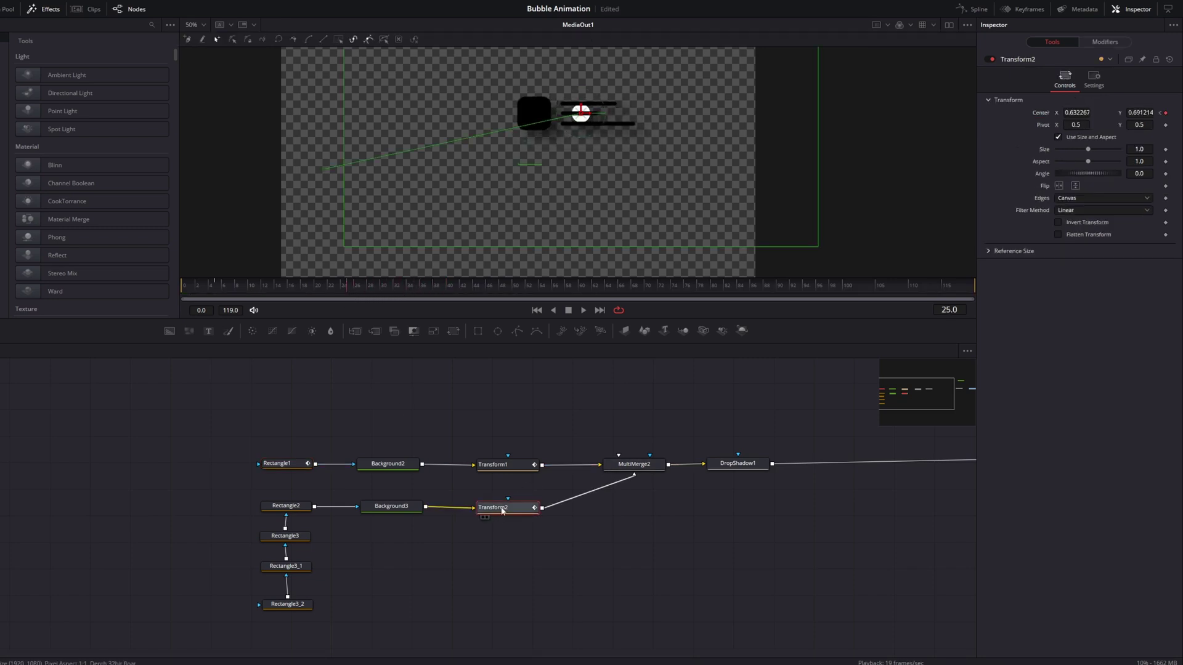
drag(503, 510, 502, 509)
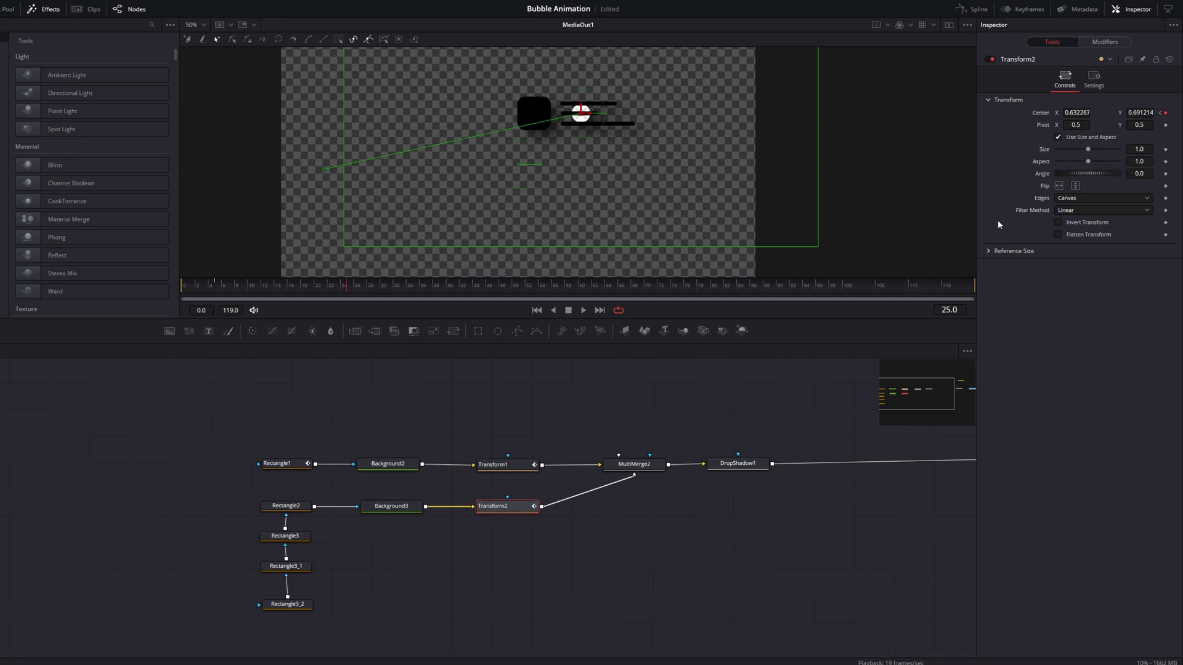
drag(1089, 147, 1048, 149)
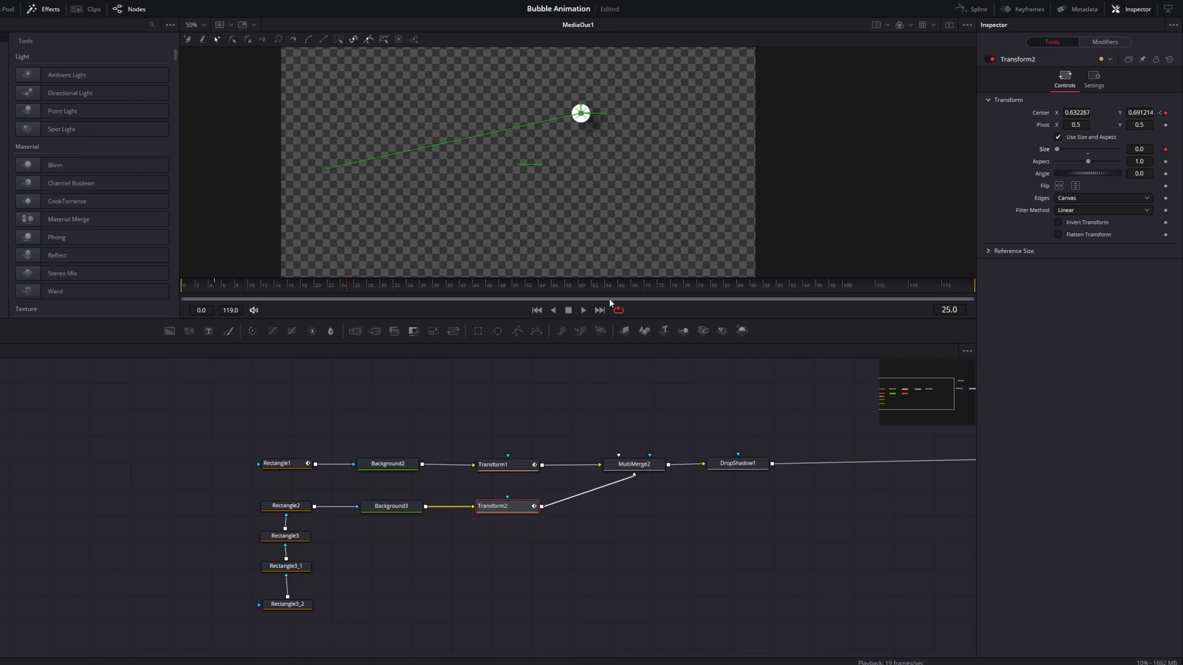
- Keyframe Transform2's Size at 1.0 on frame 39 and play the animation from frame 0
drag(352, 286, 424, 300)
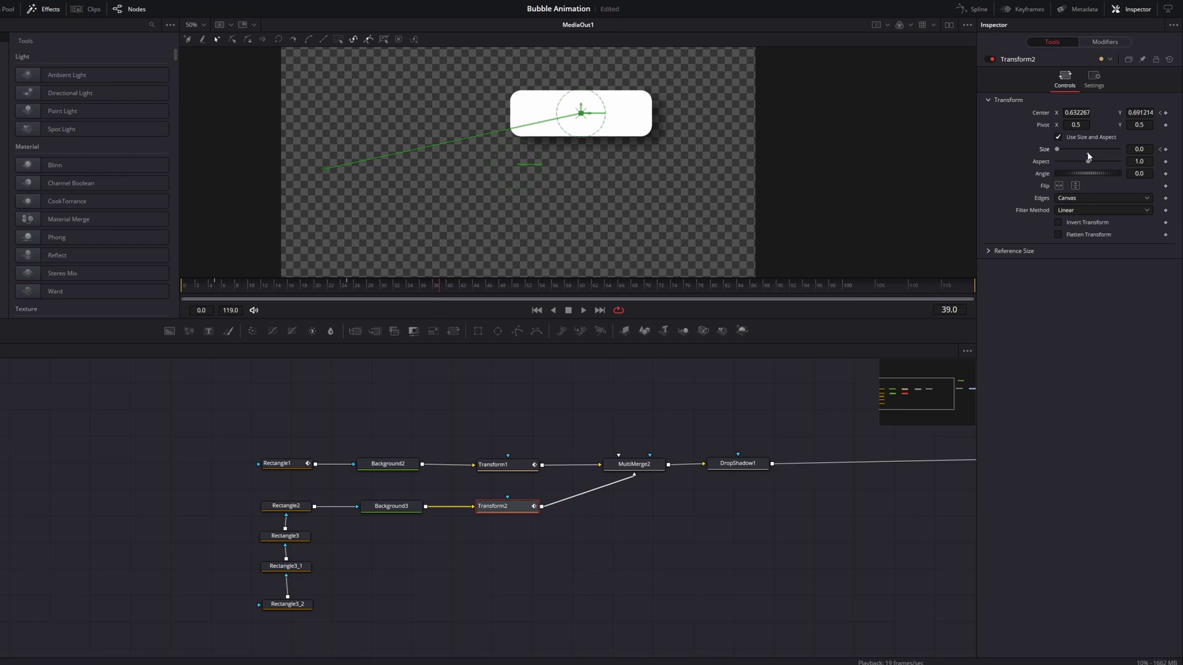
click(1138, 149)
key(Tab)
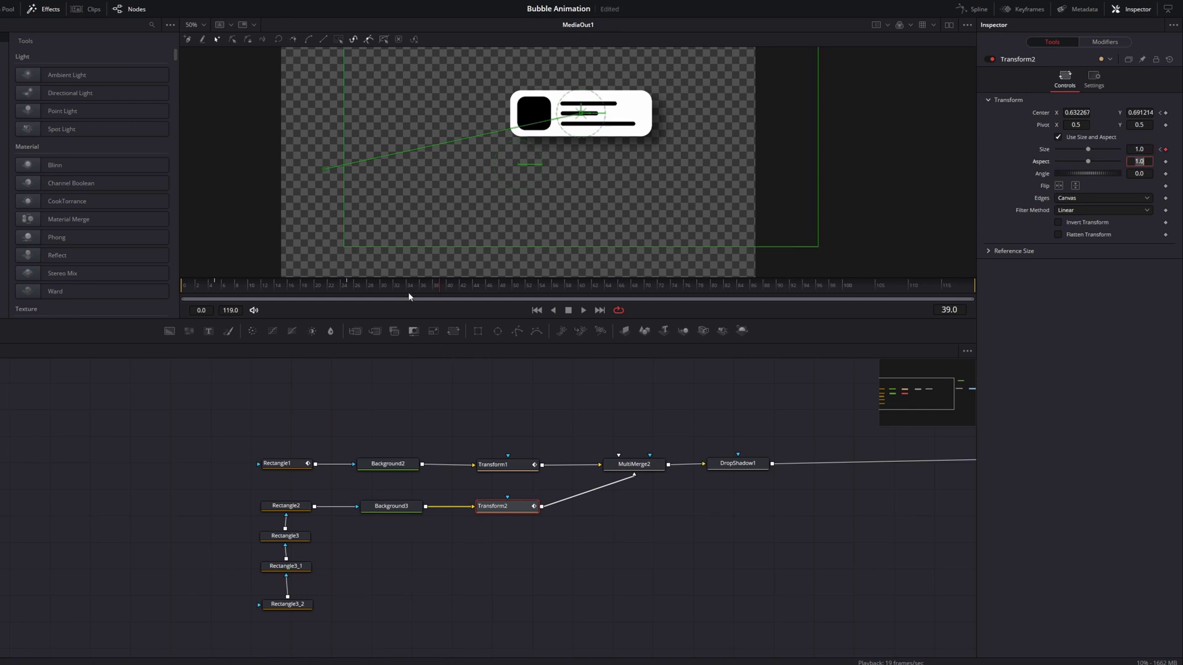
drag(408, 287, 185, 287)
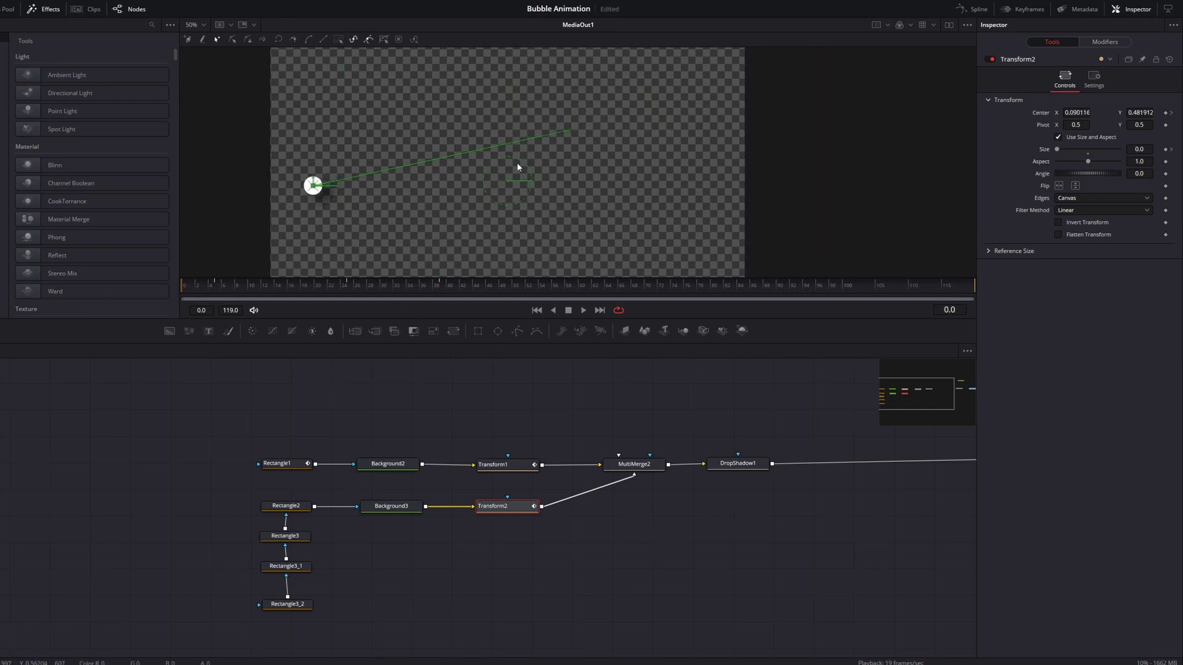
key(space)
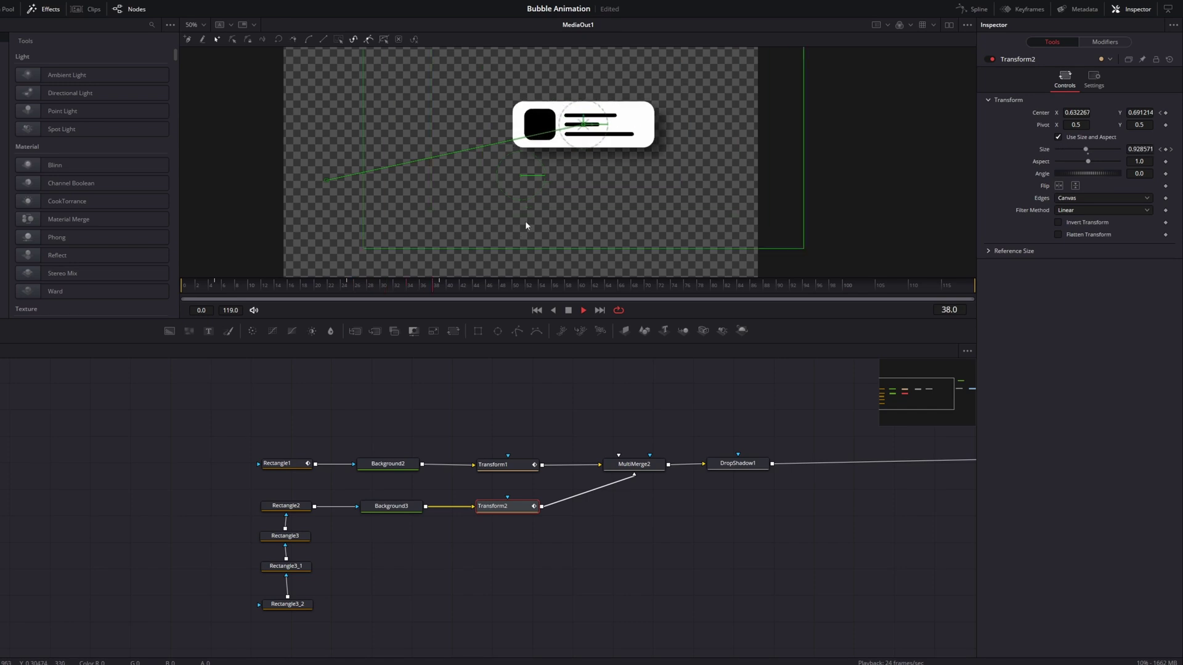
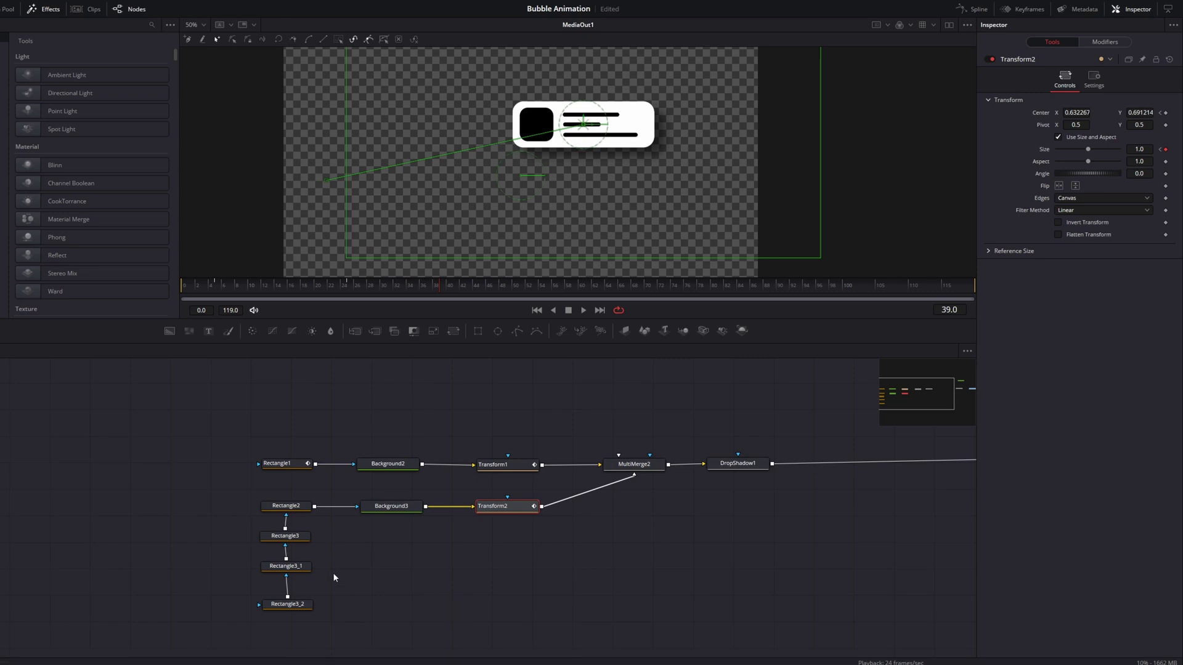
- Review the settings of the icon and bar rectangles and move the Rectangle3_2 node closer under Rectangle3_1
click(288, 509)
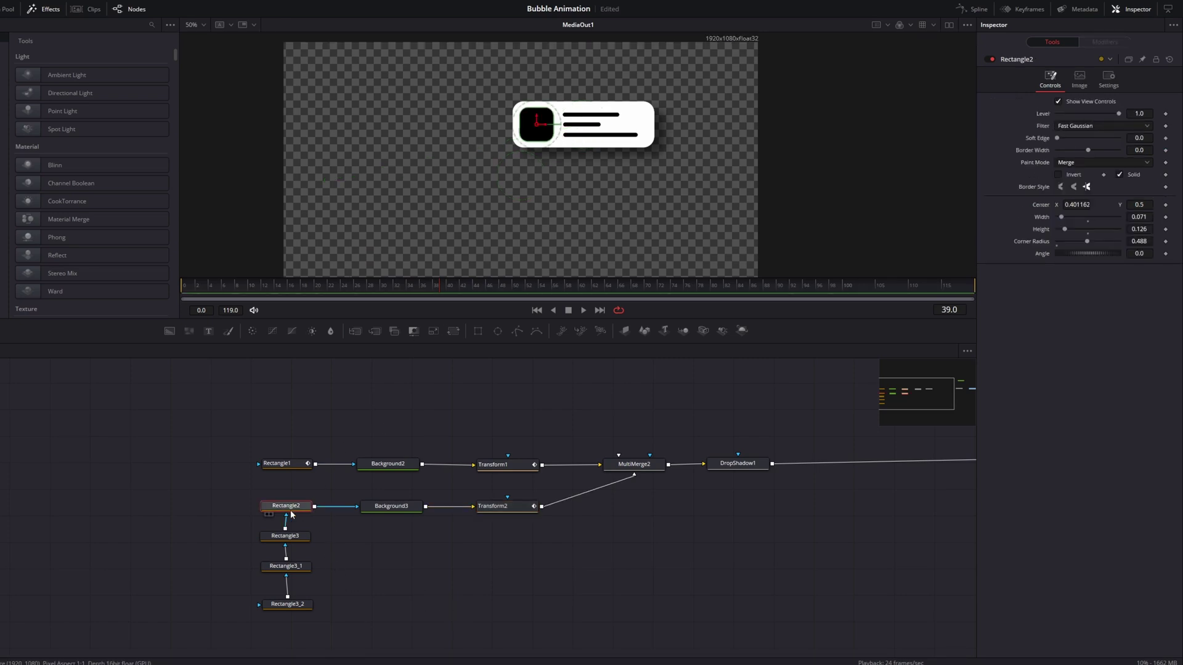
click(290, 537)
click(286, 567)
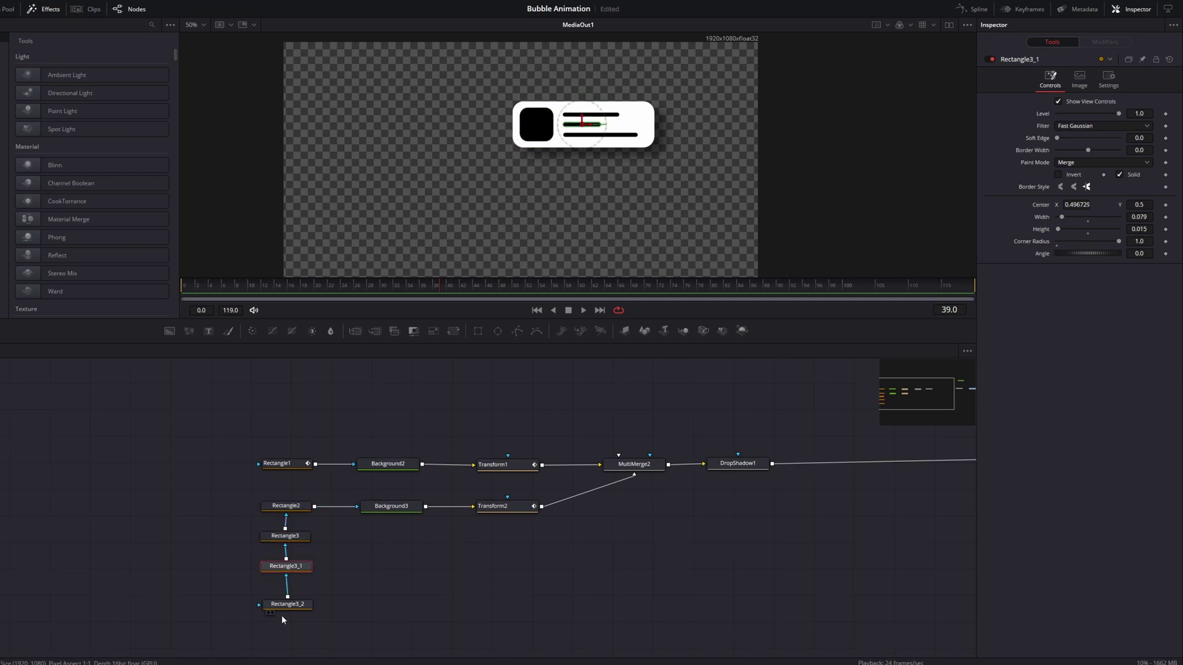
click(284, 606)
drag(291, 605, 293, 597)
- Keyframe Rectangle3_2's Width at 0.157 on frame 39 and at 0.0 on frame 26
drag(404, 287, 441, 286)
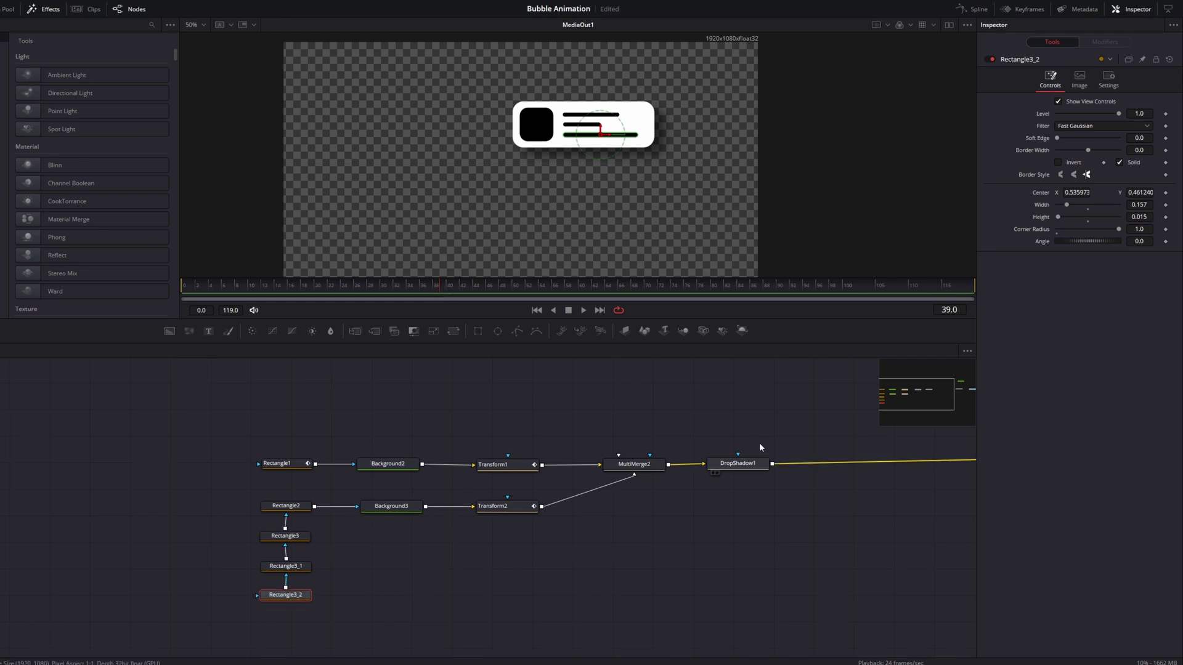
click(1165, 205)
drag(428, 287, 356, 285)
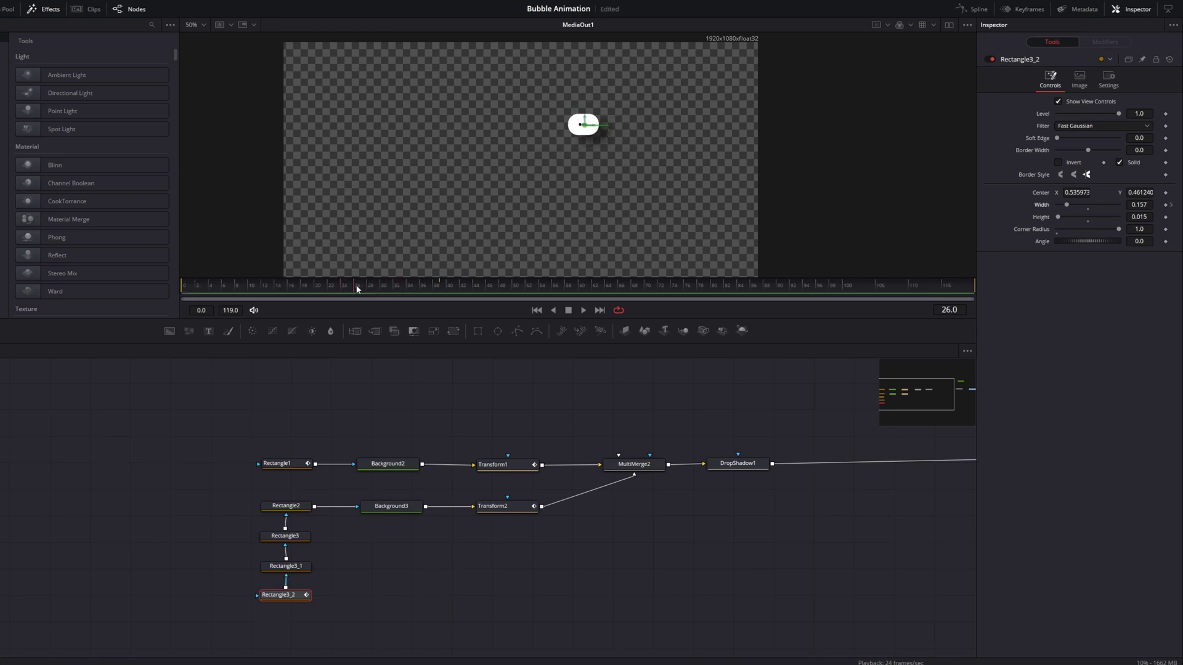
drag(1066, 205, 1055, 205)
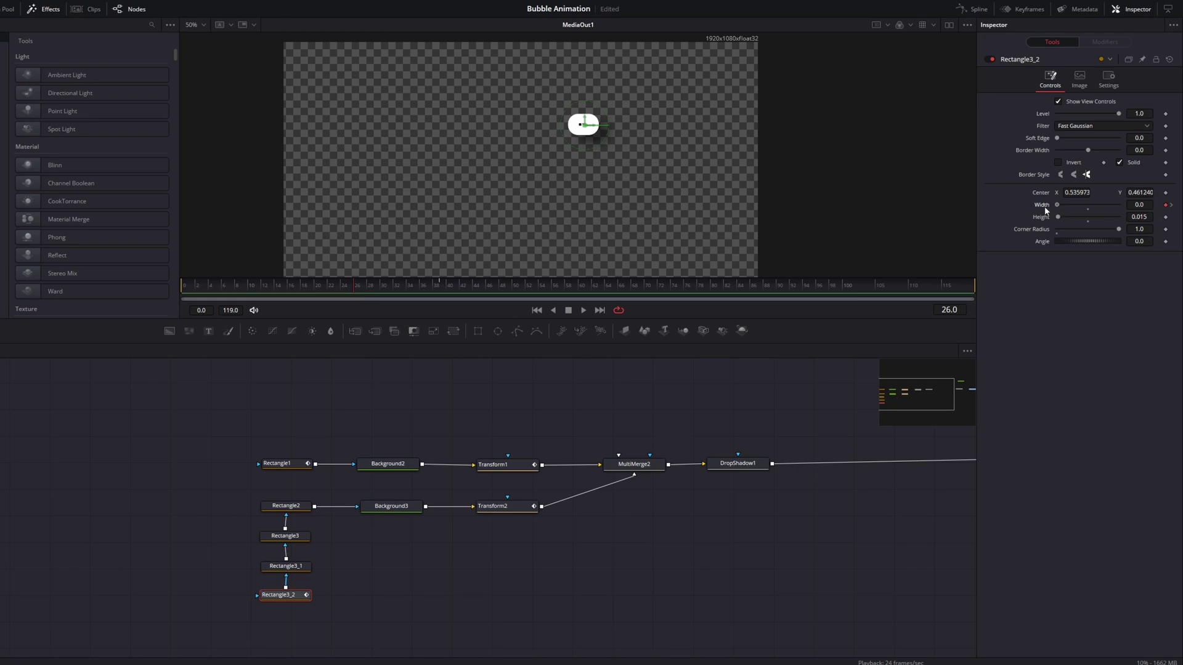
- Keyframe Rectangle3_1's Width at 0.079 on frame 40 and collapse it to the minimum on frame 26
click(294, 566)
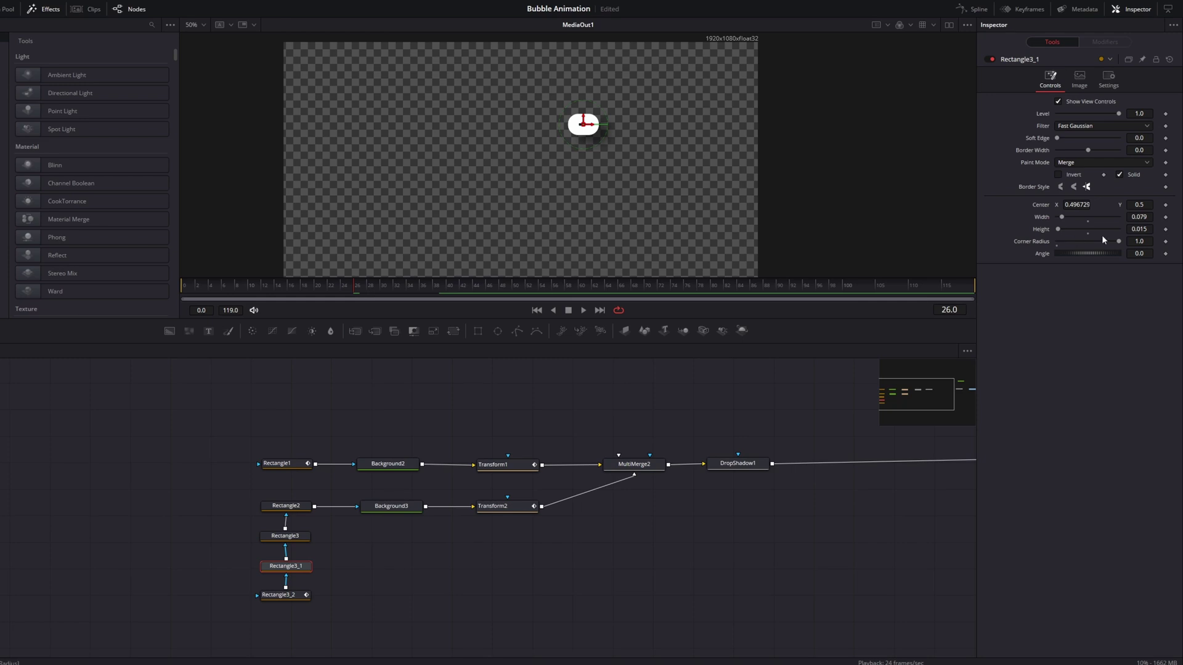
click(449, 285)
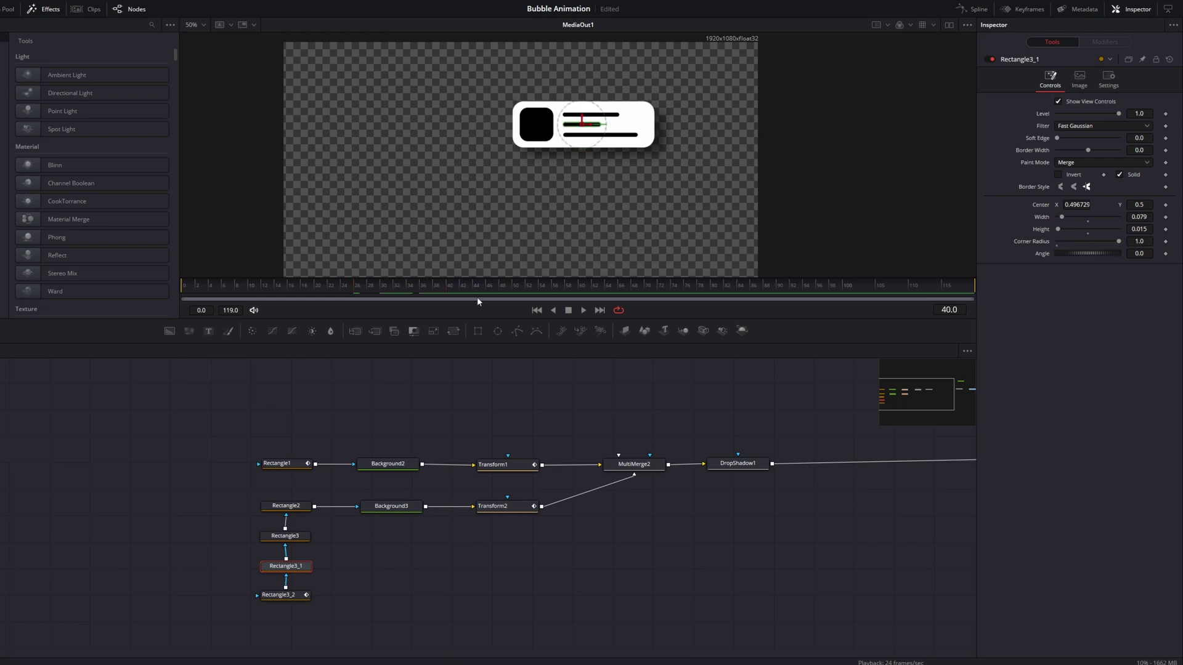
click(1164, 217)
drag(406, 285, 358, 294)
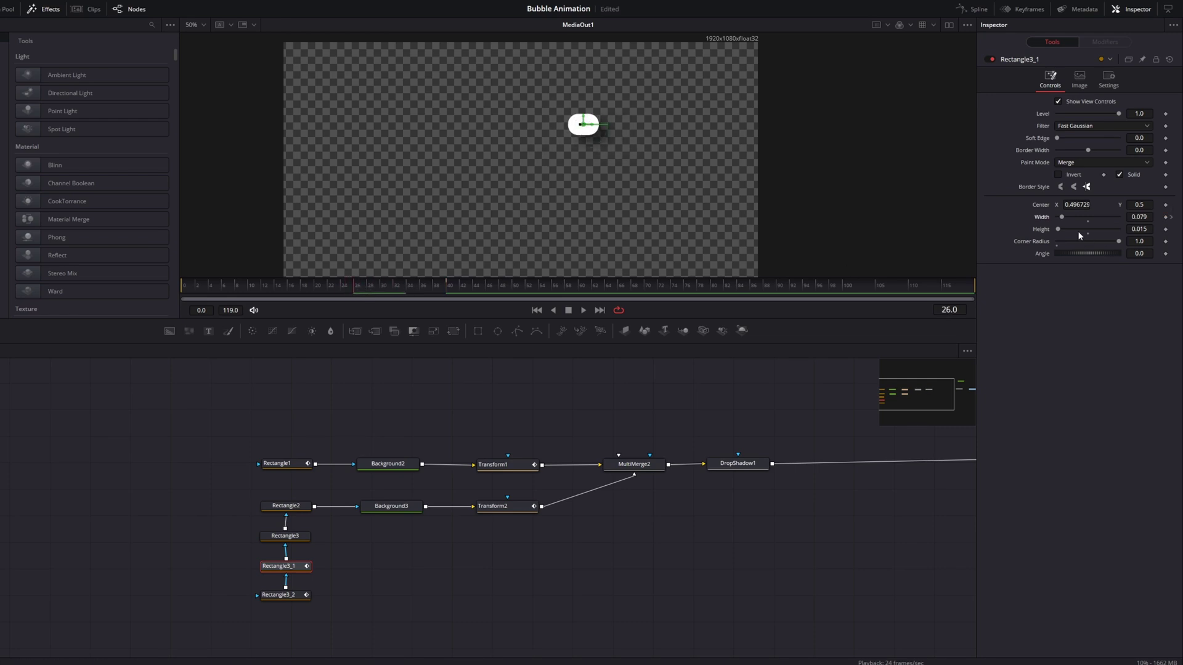
drag(1062, 217, 1056, 217)
- Keyframe Rectangle3's Width at 0.119 on frame 40 and collapse it to the minimum on frame 26
click(284, 536)
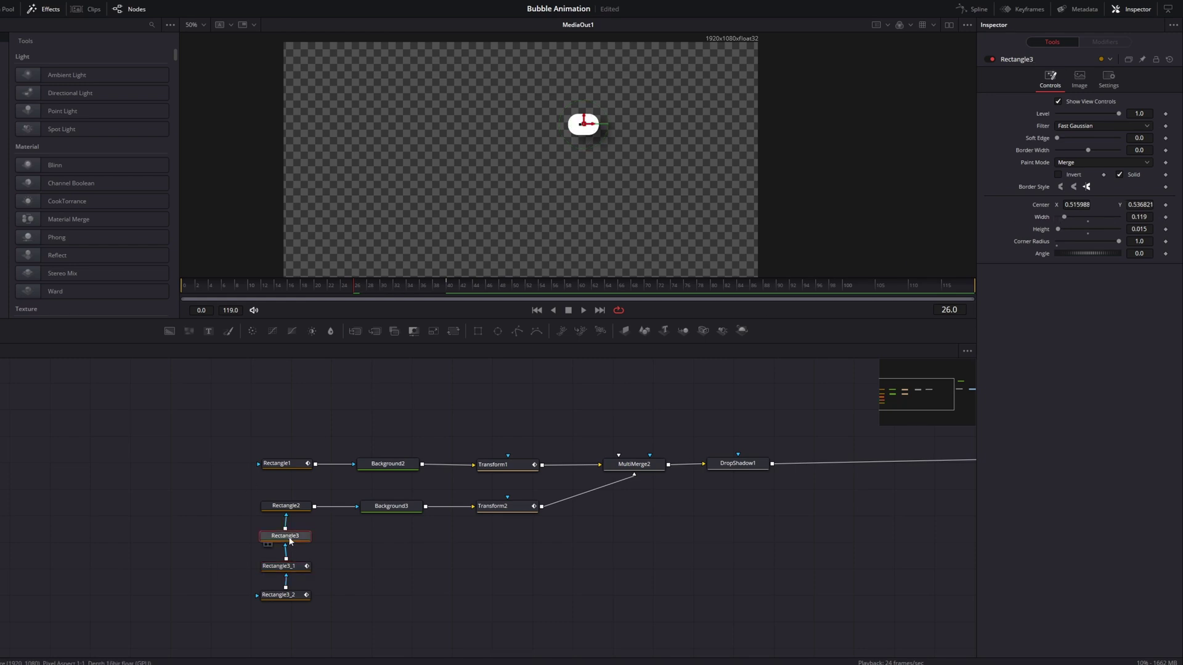
drag(390, 285, 451, 283)
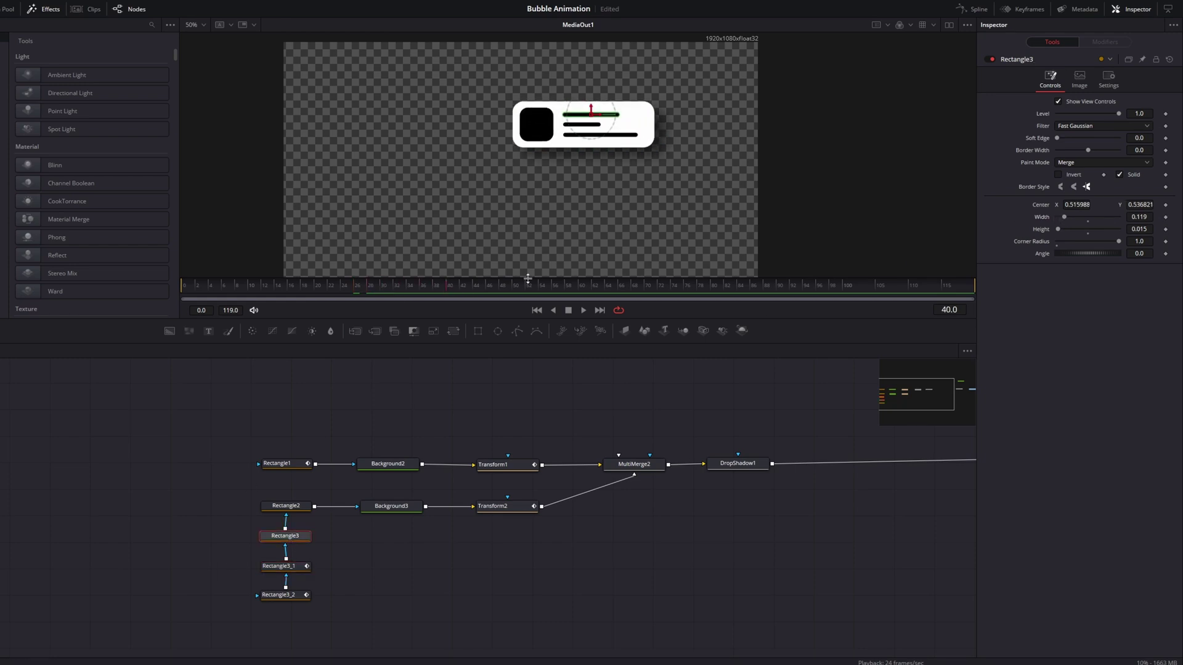
click(1165, 217)
mouse_move(285, 285)
mouse_down()
mouse_move(399, 286)
mouse_move(360, 290)
mouse_up()
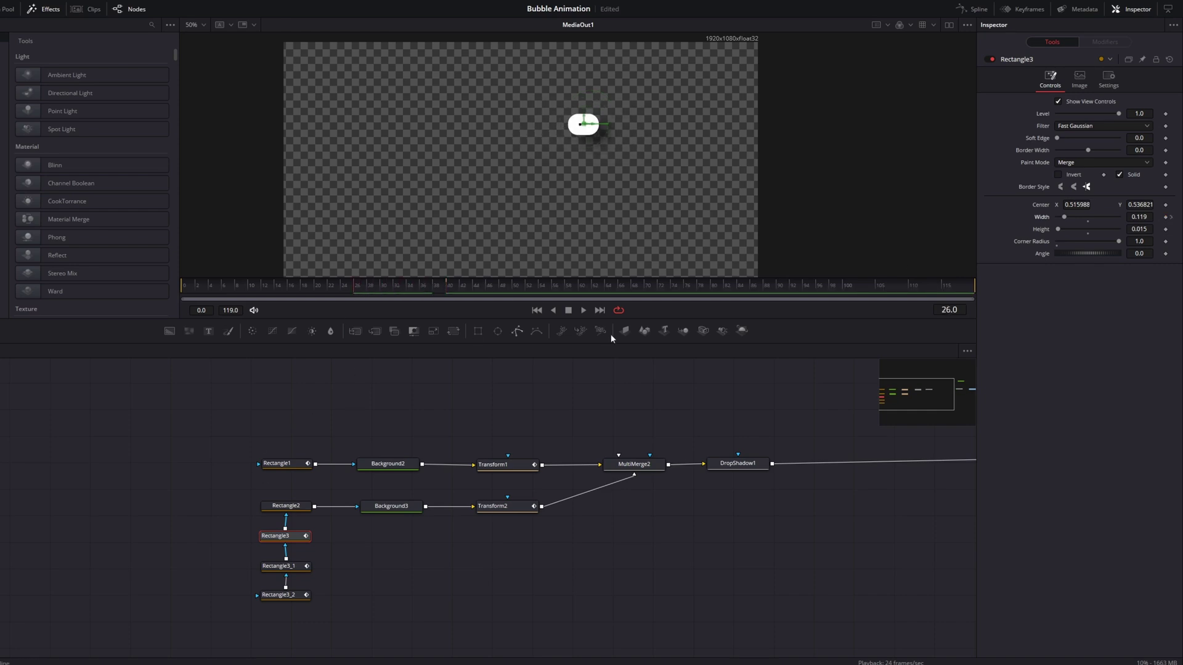
drag(1066, 219, 1024, 220)
- Keyframe Rectangle2's Width at 0.071 and Height at 0.126 on frame 40 and reduce its size to the minimum on frame 26
click(285, 506)
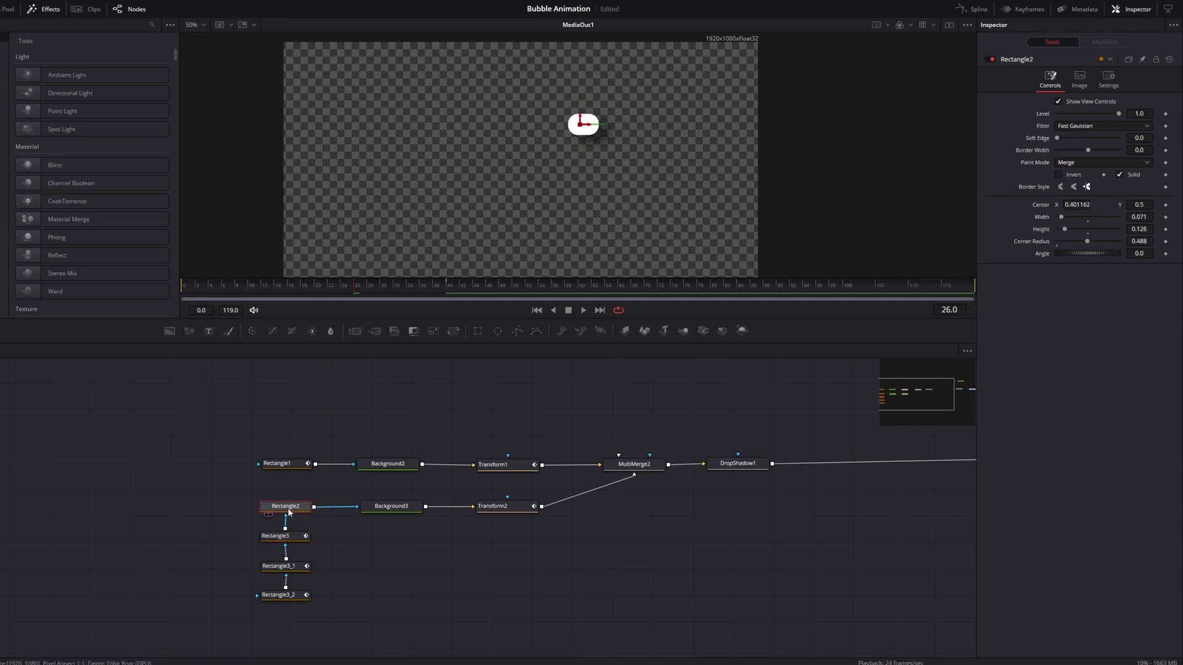
drag(371, 289, 474, 298)
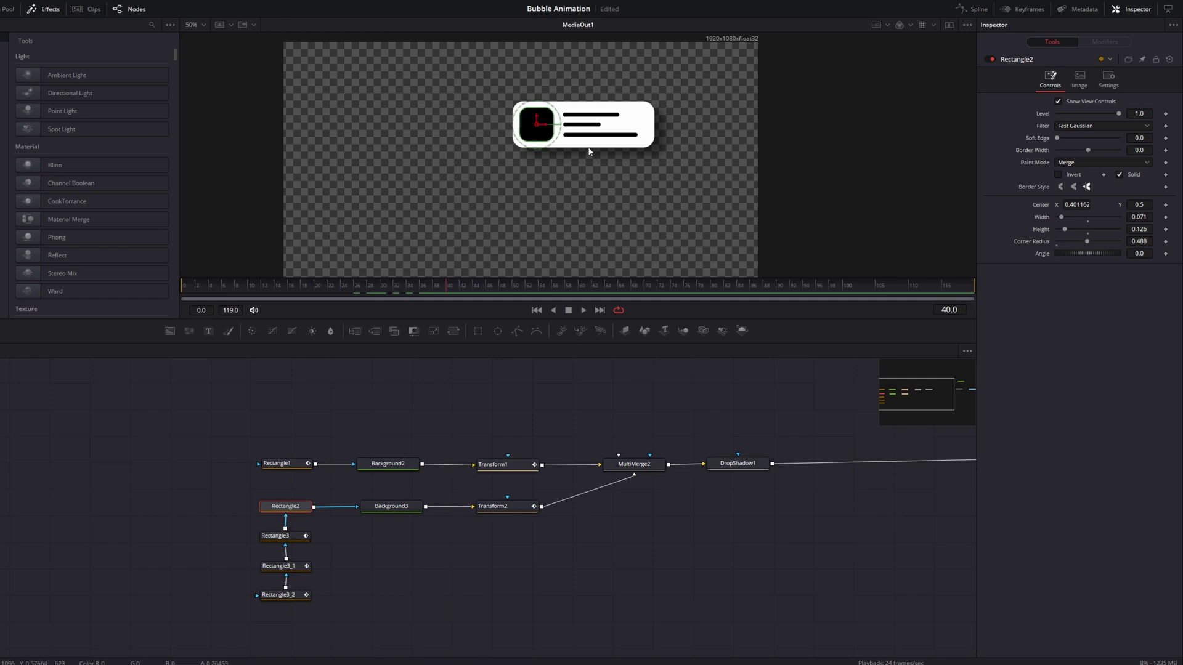
click(1165, 216)
click(1165, 229)
drag(387, 285, 355, 288)
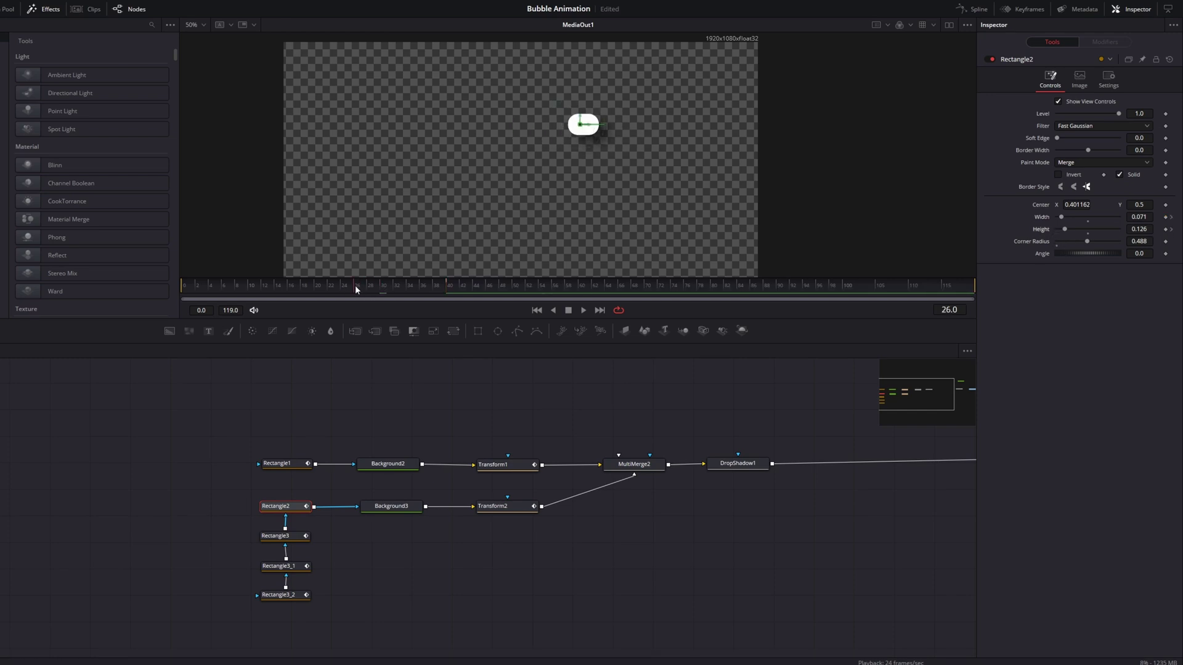
click(1056, 229)
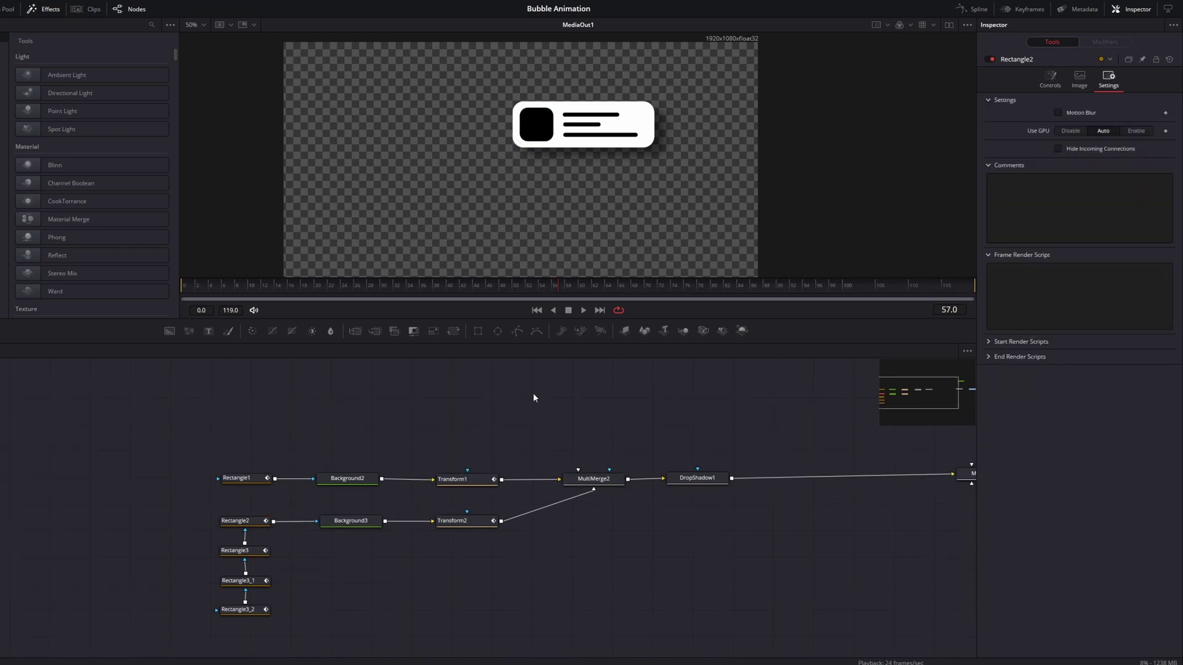
- Select Transform1 and Transform2 together and show their Displacement and Size curves in the Spline editor
drag(563, 284, 210, 281)
drag(492, 433, 433, 530)
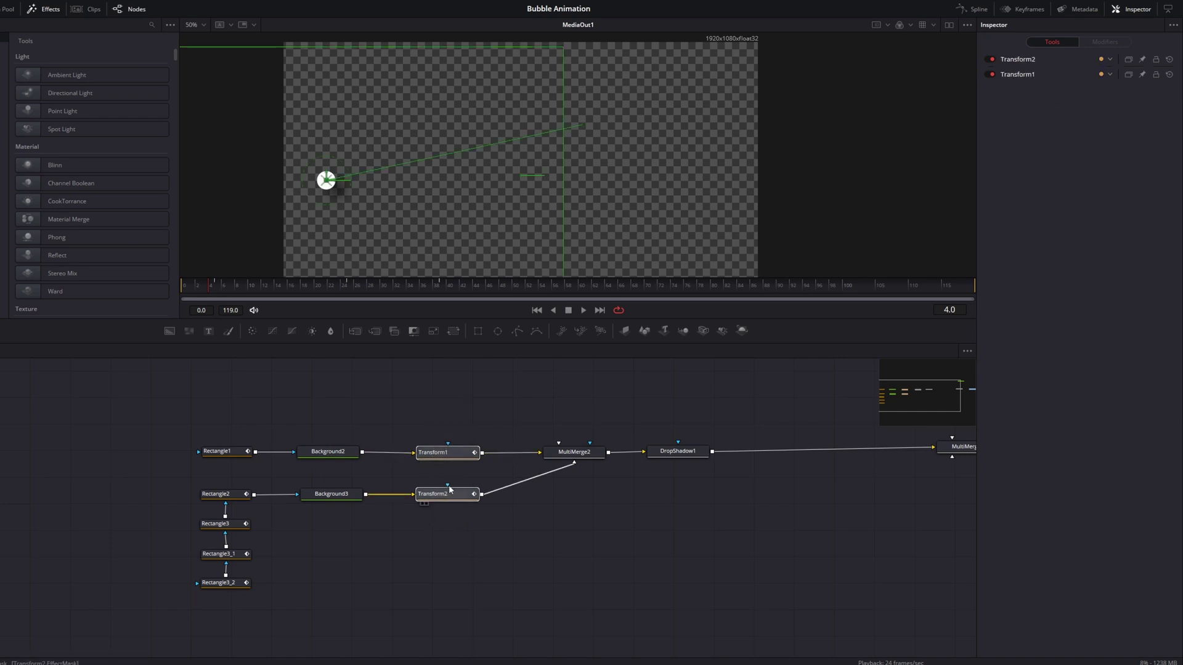
click(973, 9)
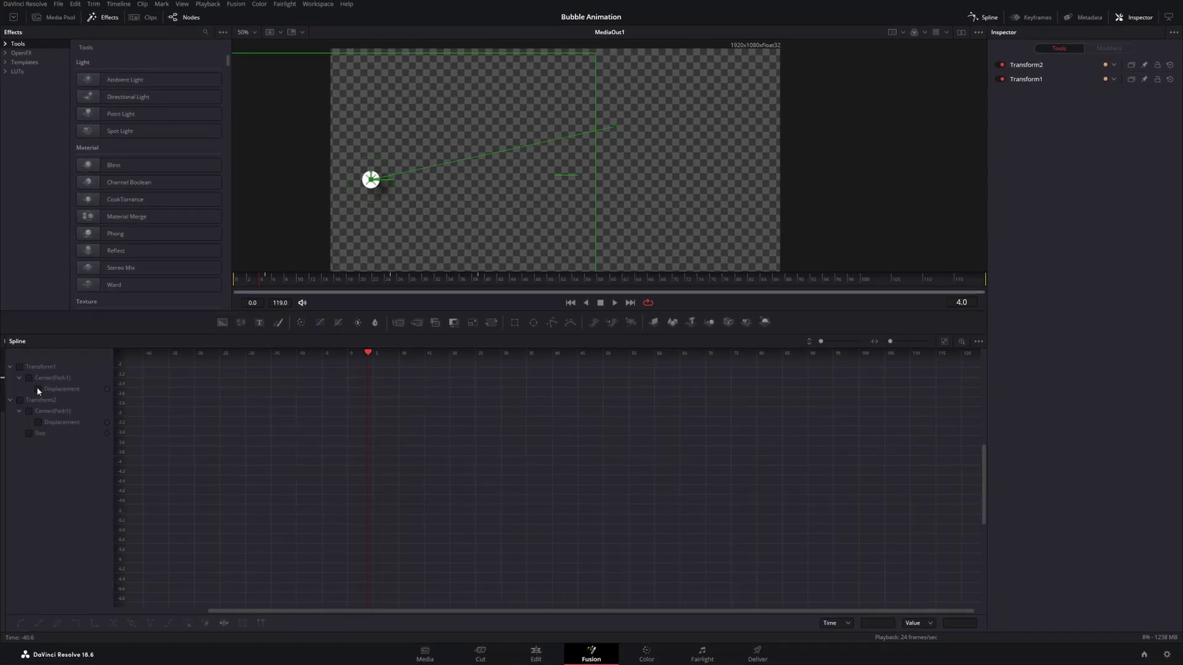
drag(39, 391, 40, 437)
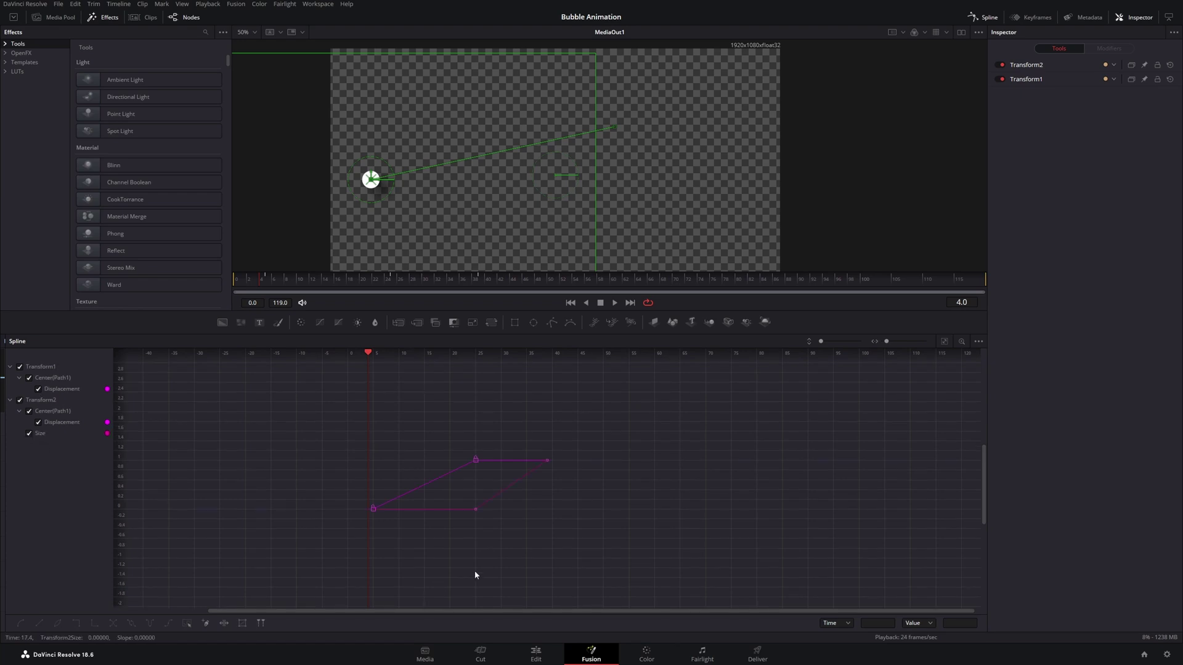
- Smooth the Displacement and Size curves of Transform1 and Transform2, set Ease In and Ease Out to 60, and preview the motion
drag(641, 390, 275, 546)
key(s)
key(t)
click(882, 355)
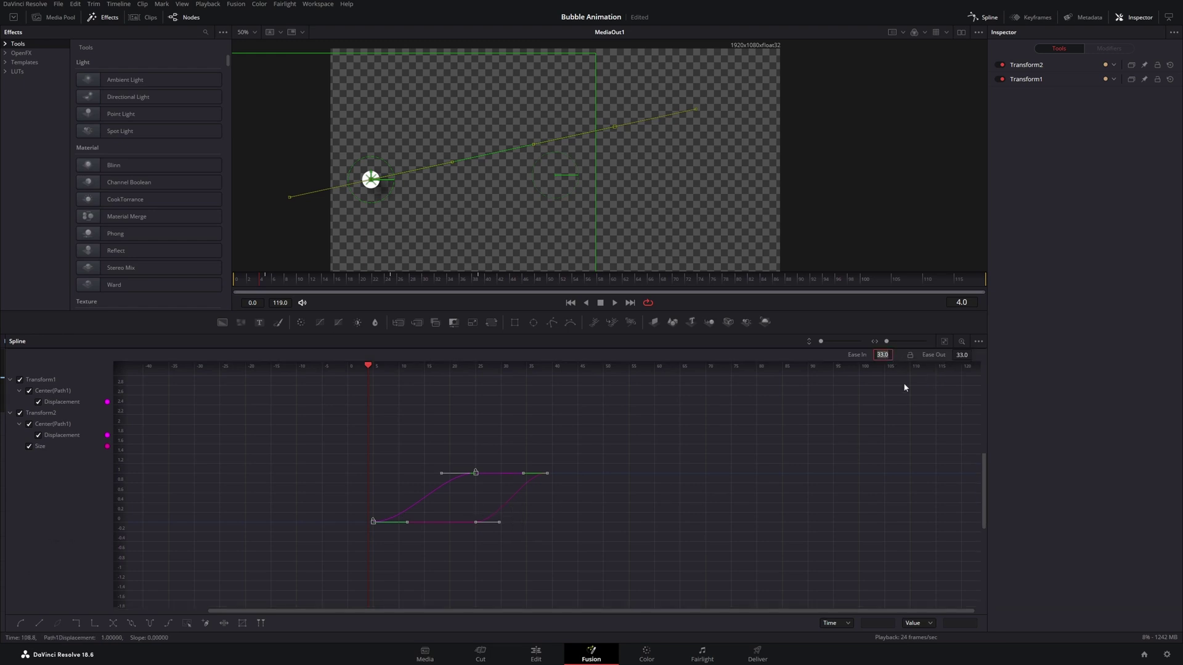
text(60)
click(962, 355)
text(60)
key(Return)
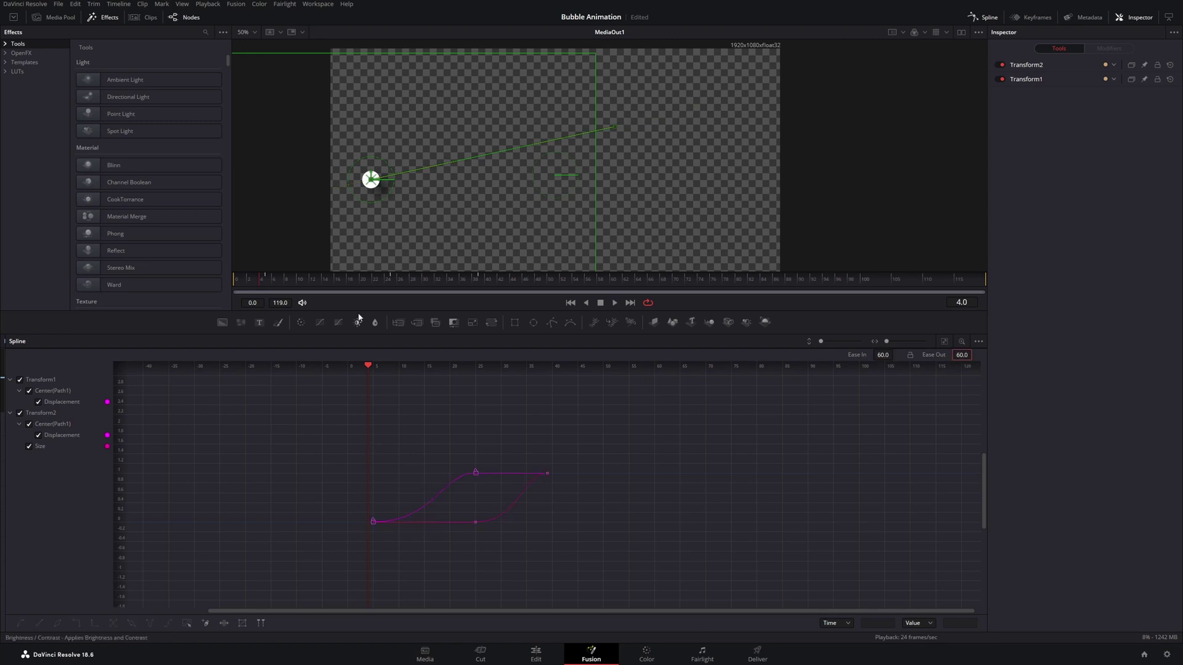
key(space)
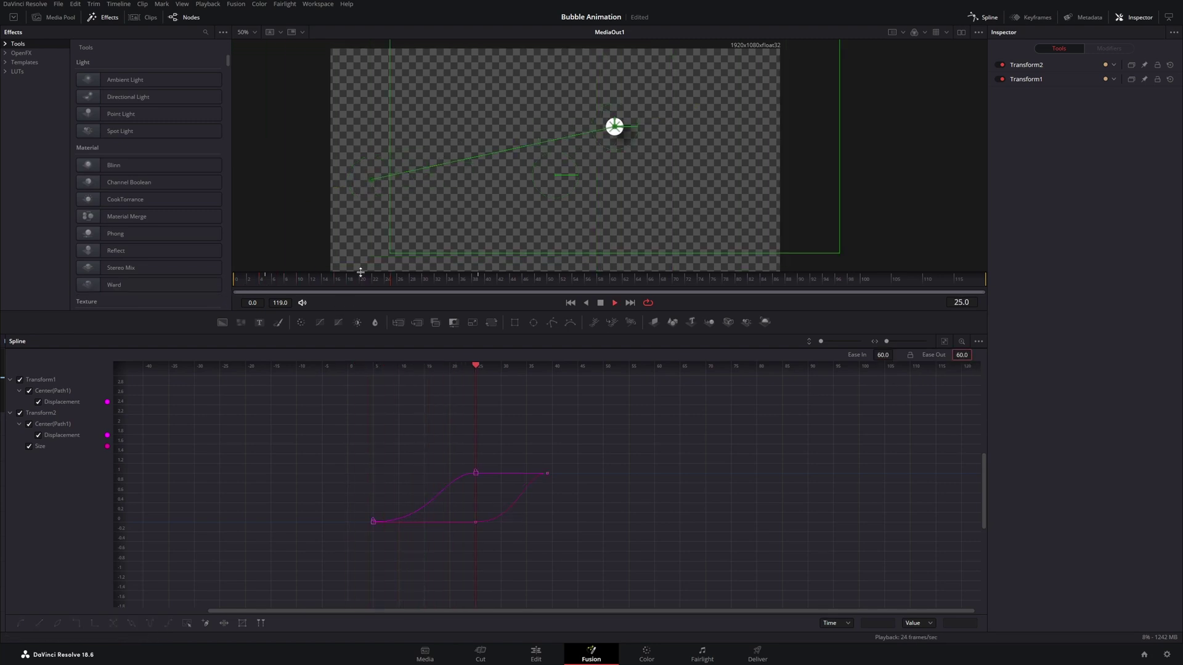
key(space)
- Smooth the size keyframes of Rectangle2, Rectangle3, Rectangle3_1 and Rectangle3_2 with an Ease In of 60, and preview the animation
click(188, 17)
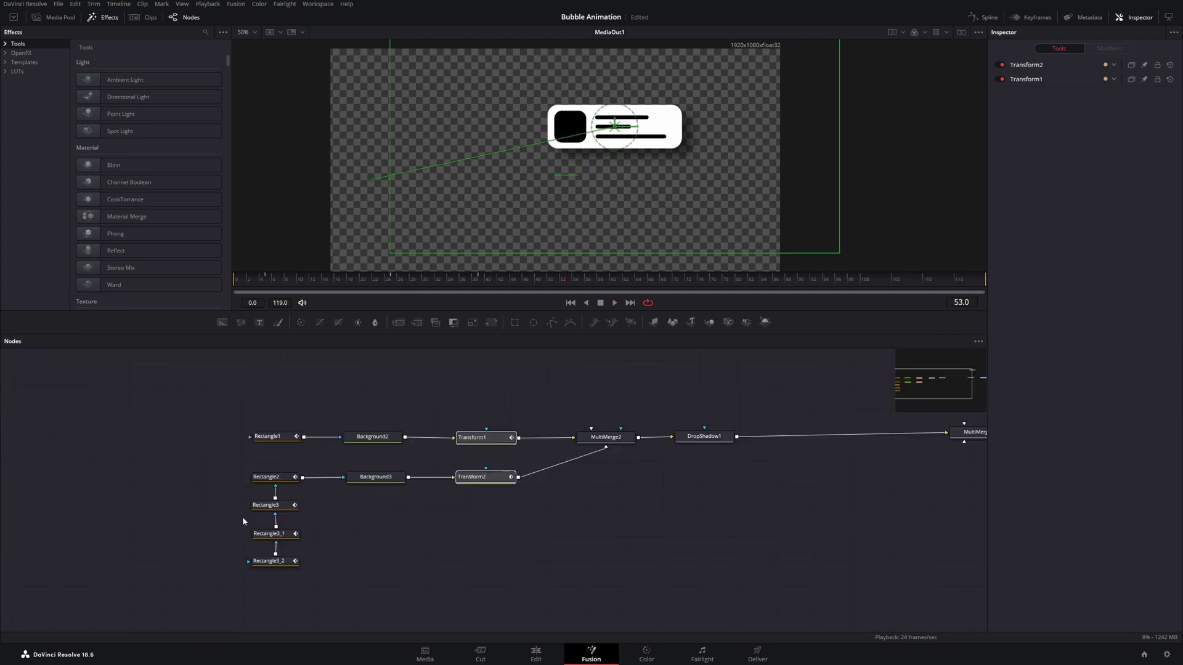
drag(230, 466, 304, 588)
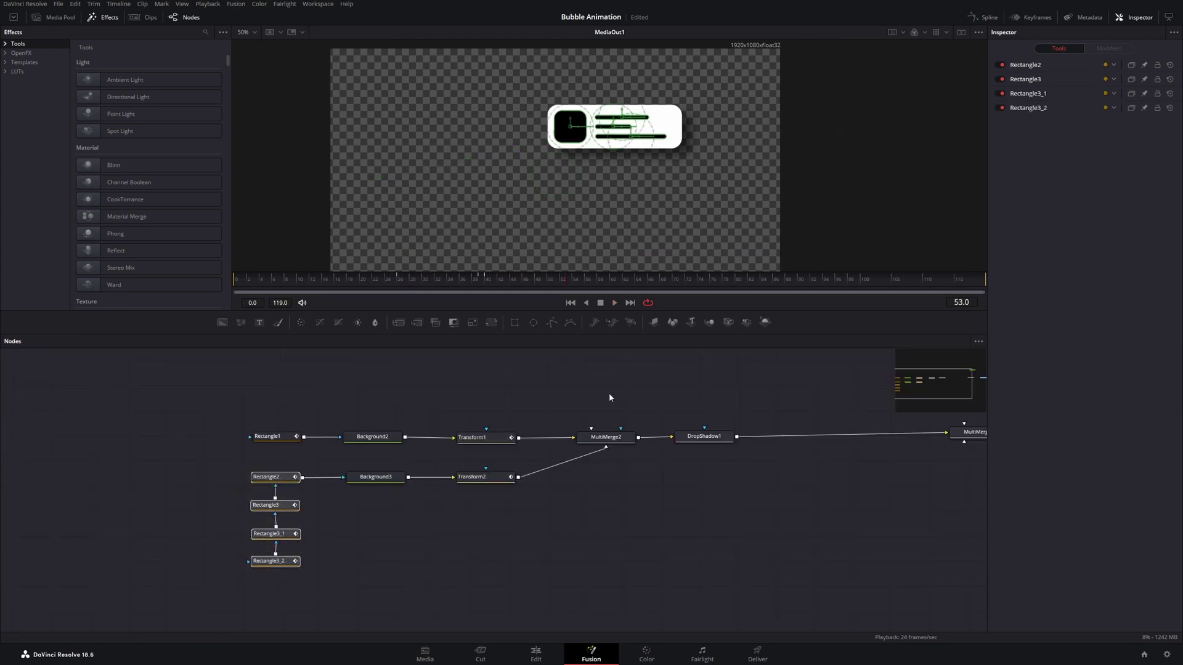
click(985, 17)
drag(421, 441, 552, 518)
click(883, 355)
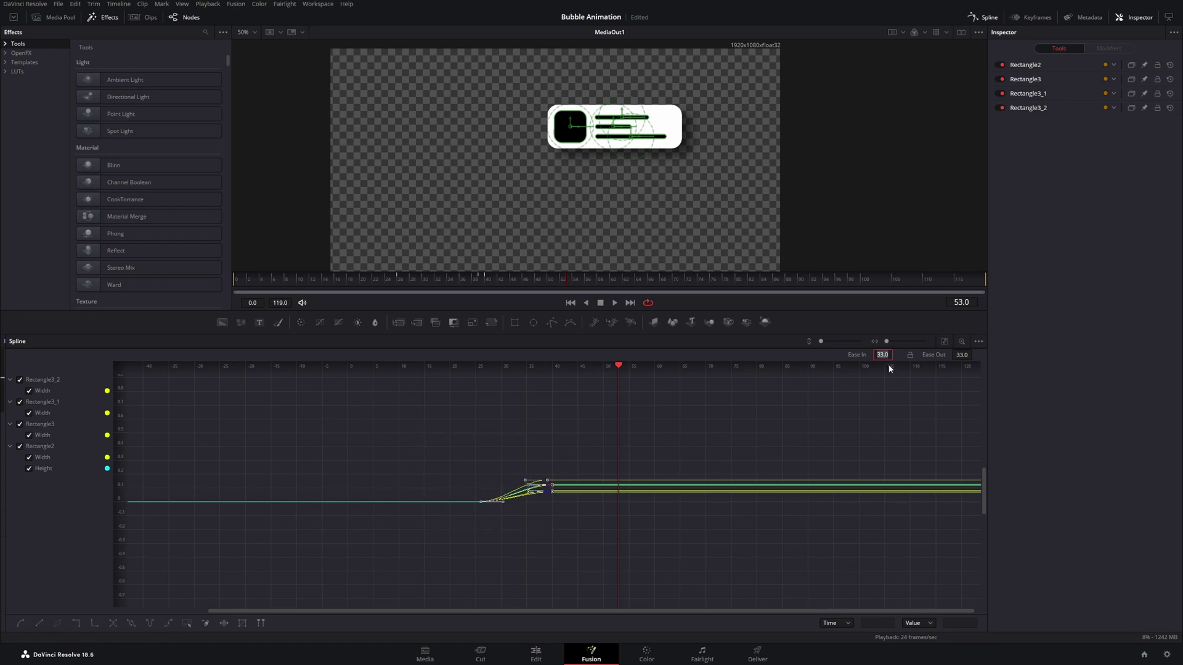
text(60)
click(962, 354)
click(984, 17)
key(space)
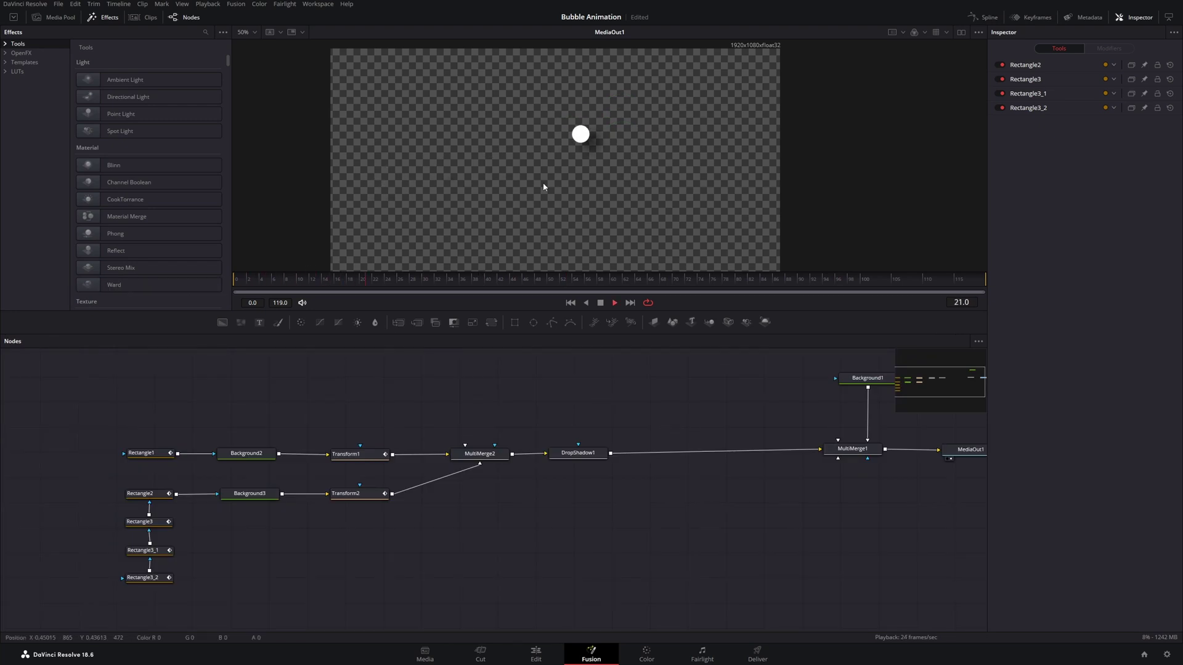
scroll(508, 398, down, 5)
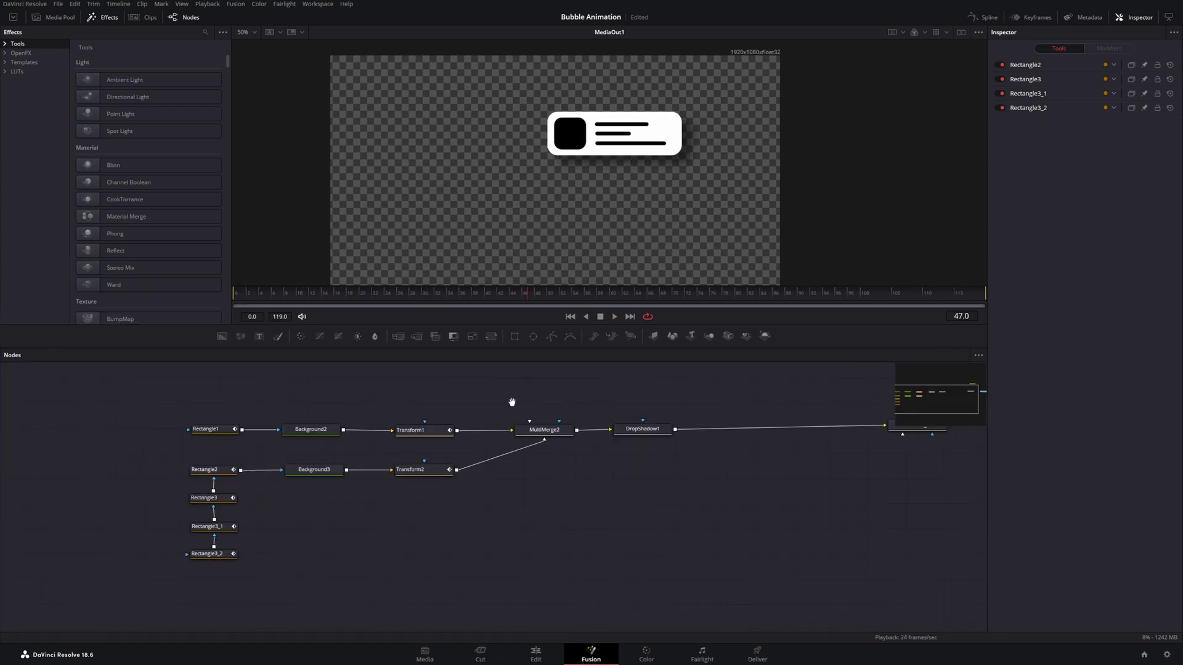
key(space)
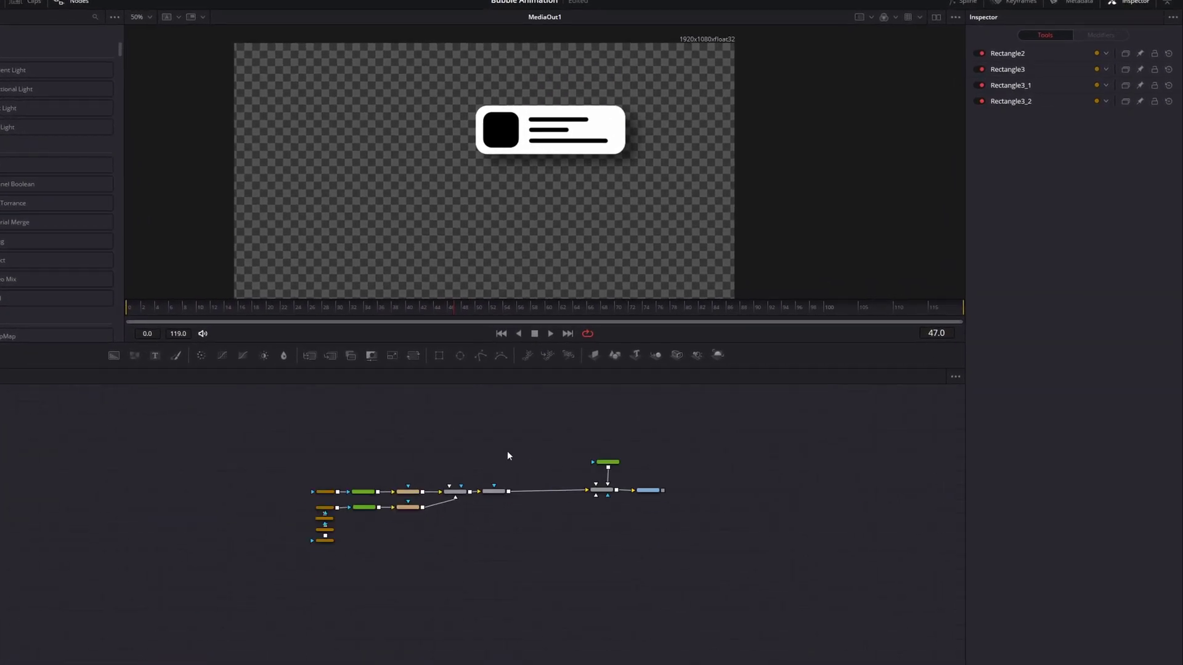
- Select all the bubble's nodes from the rectangles through DropShadow1 and move the group above the MultiMerge1 row
drag(510, 449, 274, 592)
scroll(451, 530, up, 5)
scroll(448, 508, down, 6)
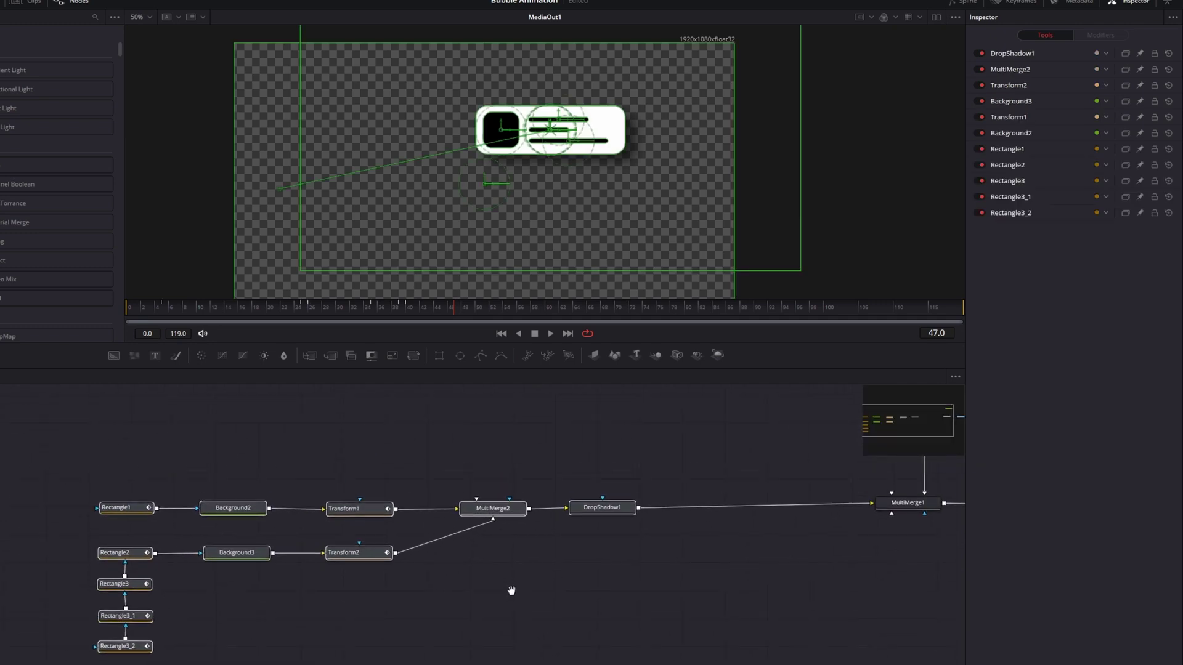
drag(563, 558, 563, 431)
click(563, 431)
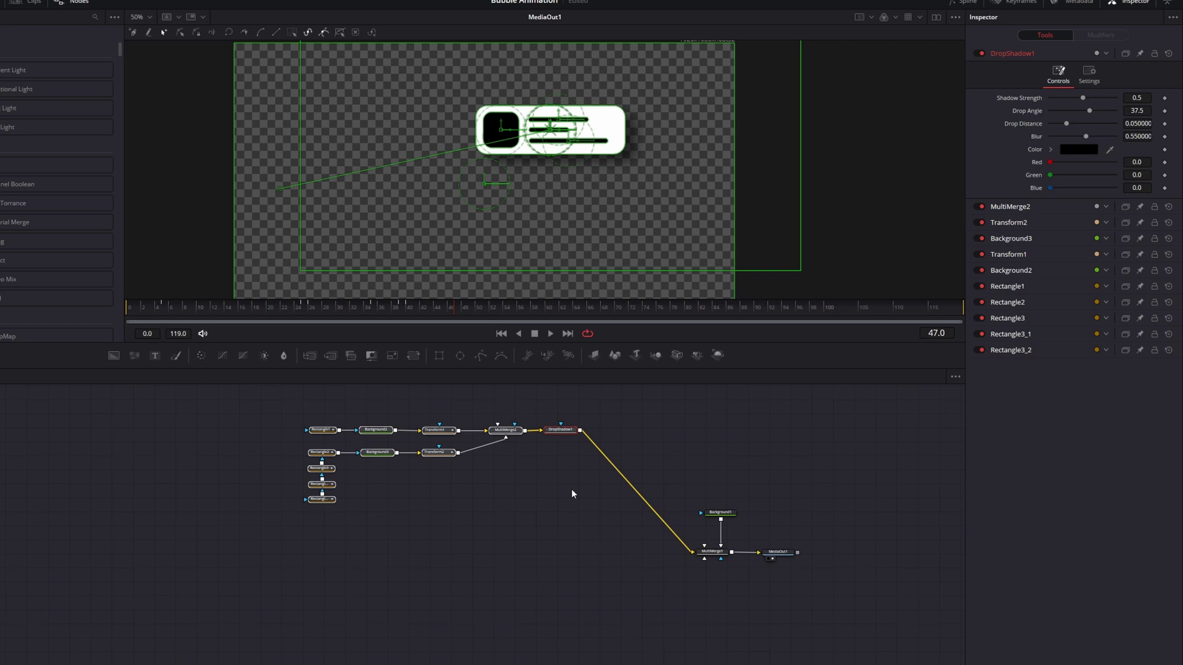
- Paste a copy of the bubble node group below the original and connect its DropShadow1_1 to MultiMerge1
key(ctrl+v)
drag(471, 551, 705, 548)
click(546, 558)
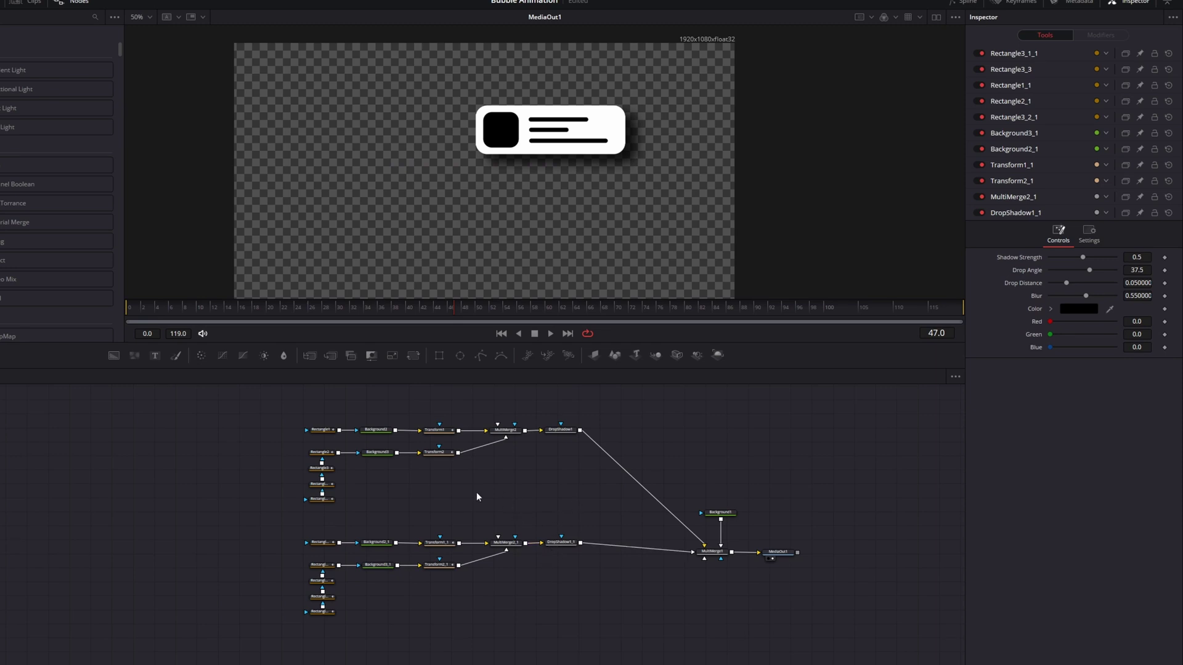
- Reposition Transform1_1's Center to about X 0.795, Y 0.128 on frame 25 and X 0.071, Y 0.609 on frame 5
click(438, 543)
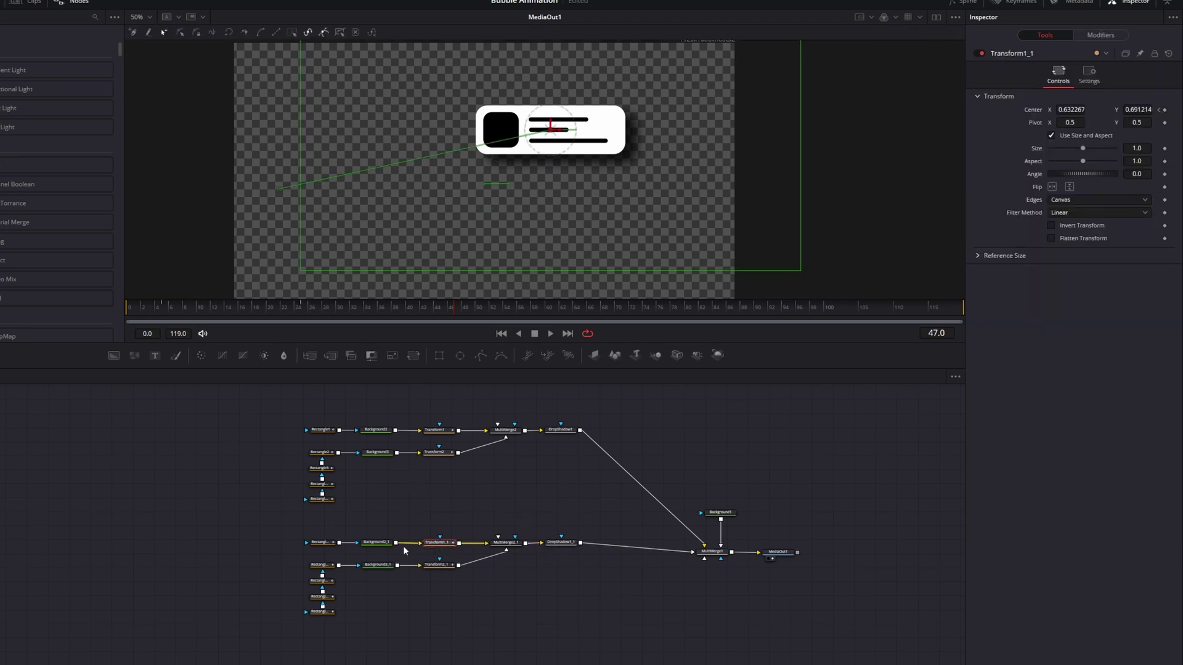
scroll(441, 207, up, 1)
scroll(441, 207, down, 2)
click(304, 310)
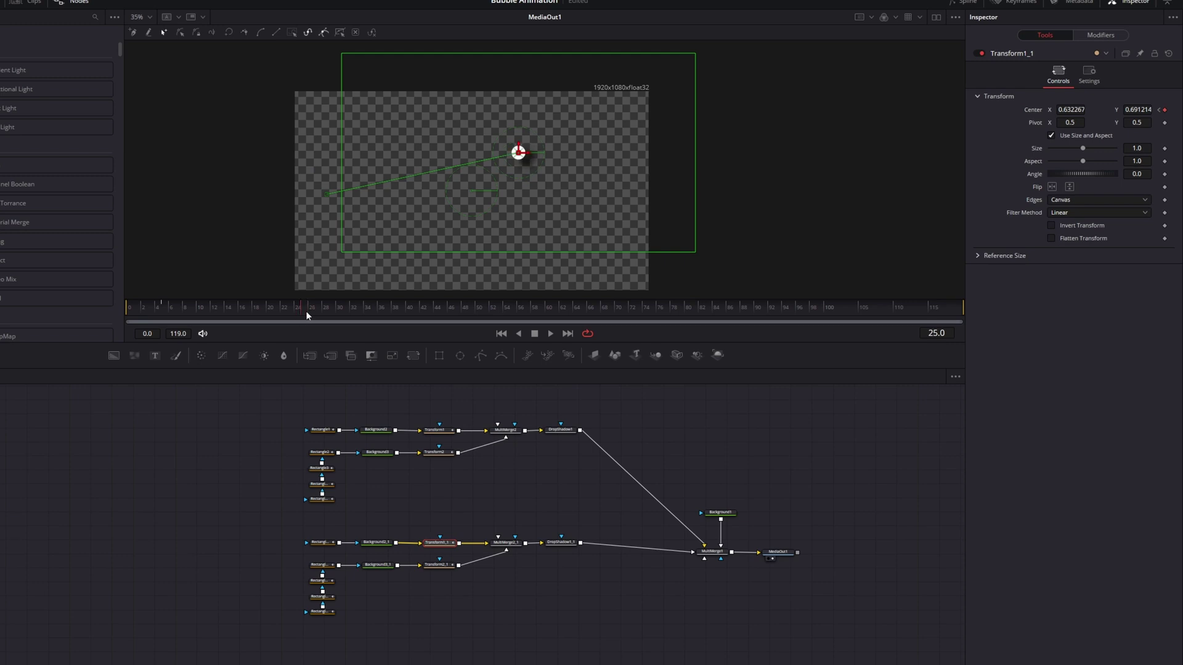
drag(519, 152, 578, 269)
drag(691, 266, 857, 188)
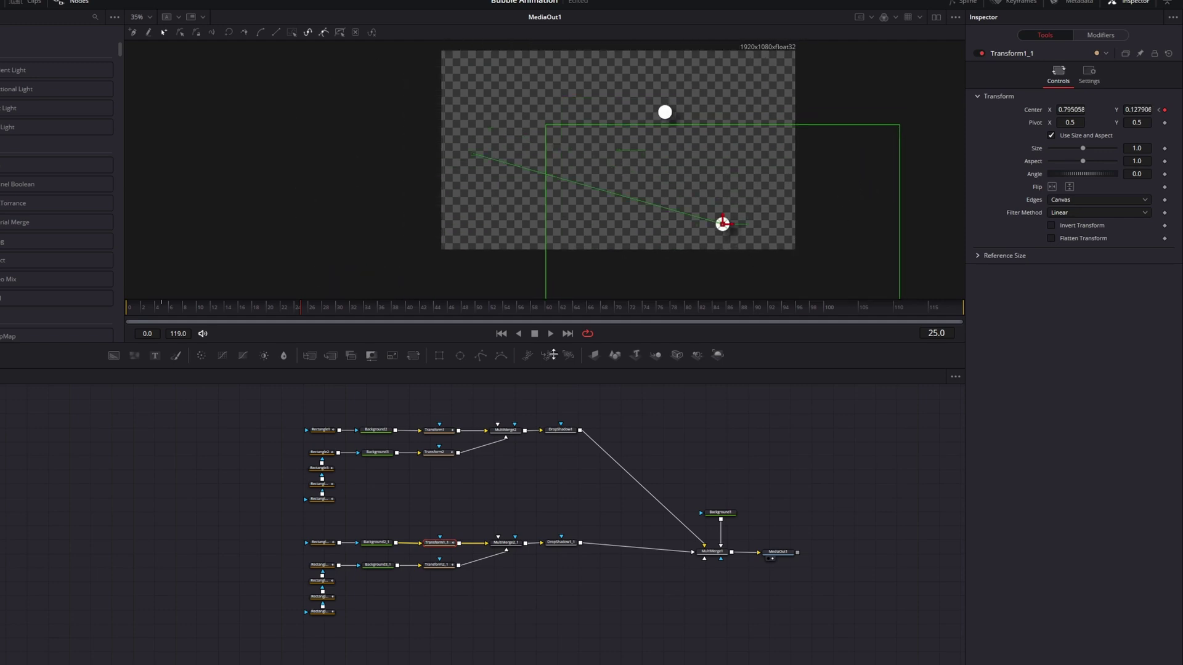
drag(173, 311, 164, 313)
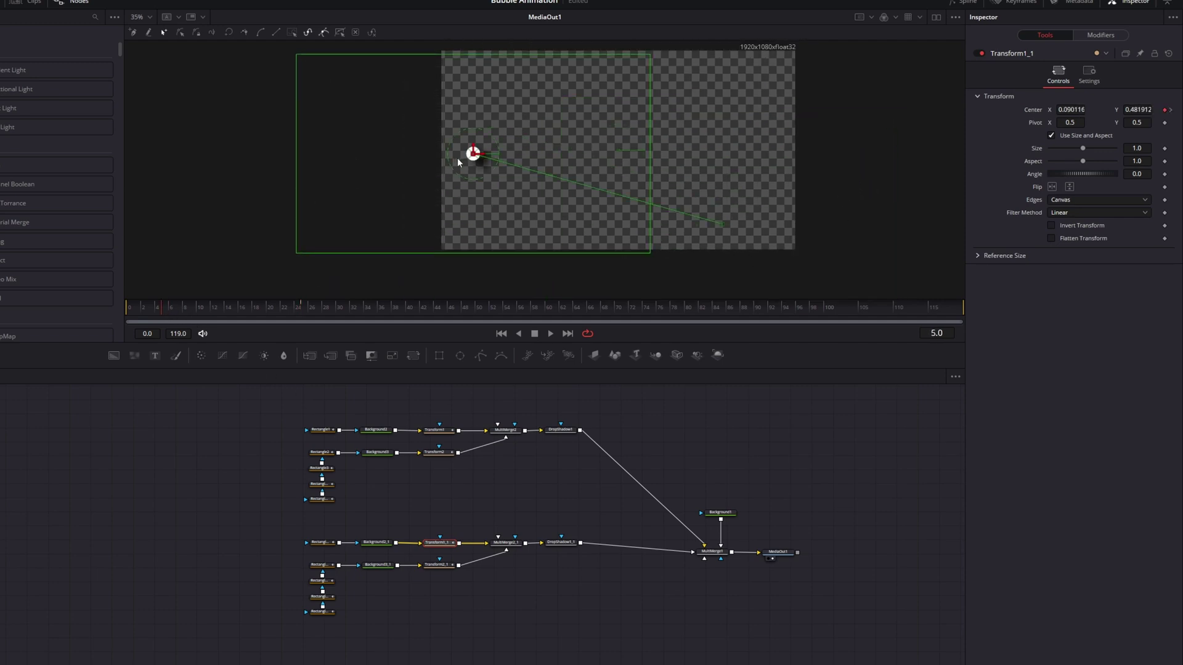
drag(473, 154, 467, 128)
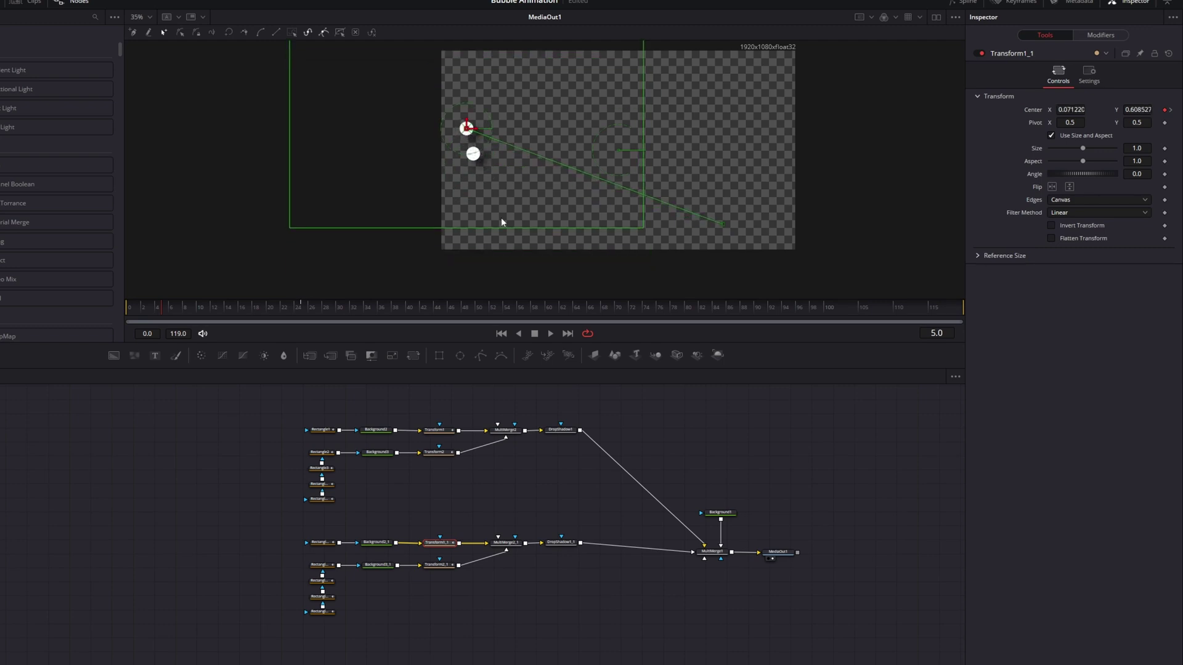
drag(671, 186, 552, 195)
- Duplicate the second bubble's node group below it and connect the new DropShadow1_1_1 to MultiMerge1
drag(582, 628, 297, 506)
scroll(433, 574, down, 3)
key(ctrl+c)
key(ctrl+v)
drag(493, 575, 699, 441)
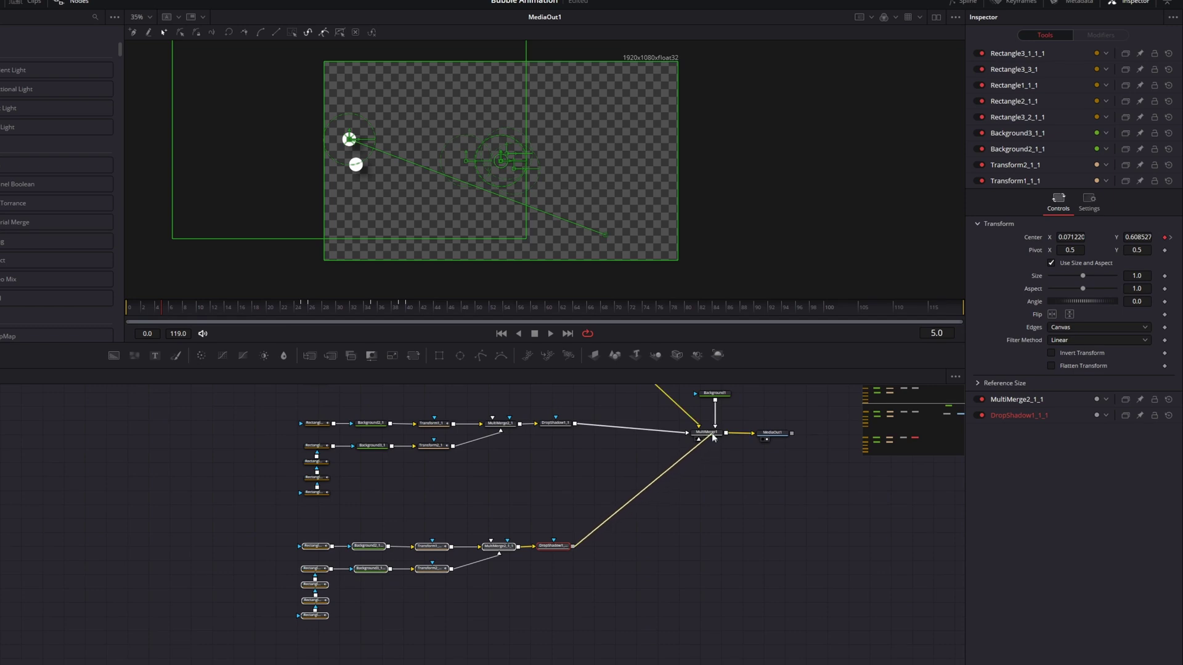
drag(616, 574, 628, 565)
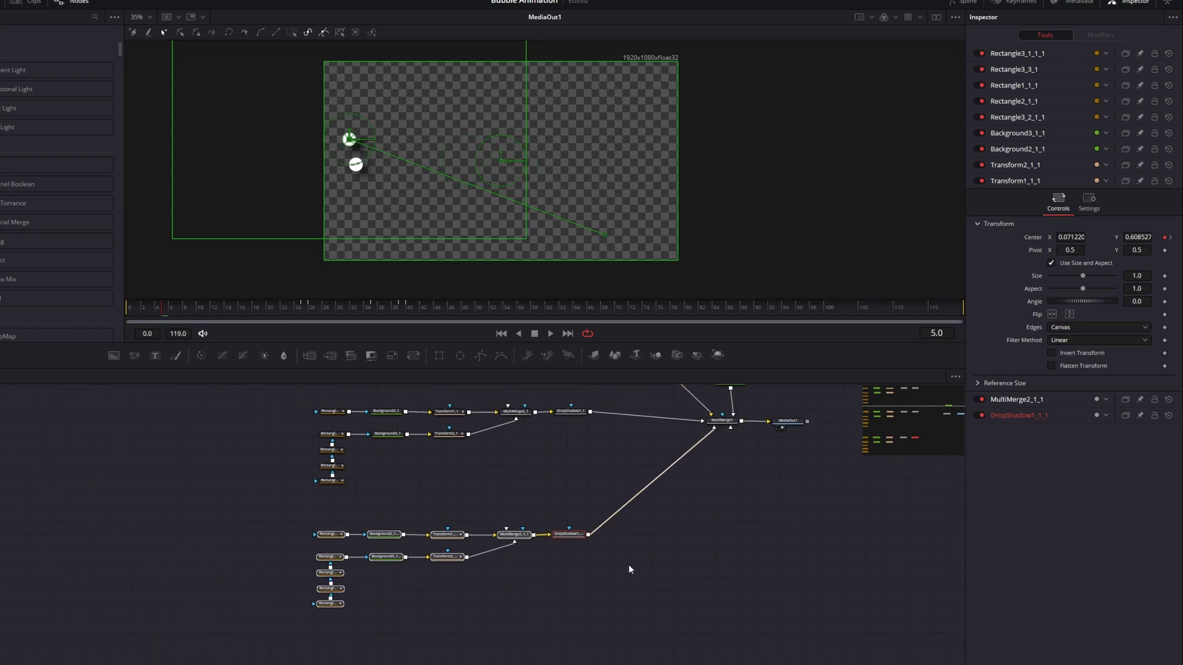
click(479, 596)
- Change the third bubble's Background2_1_1 color to black
scroll(376, 560, up, 6)
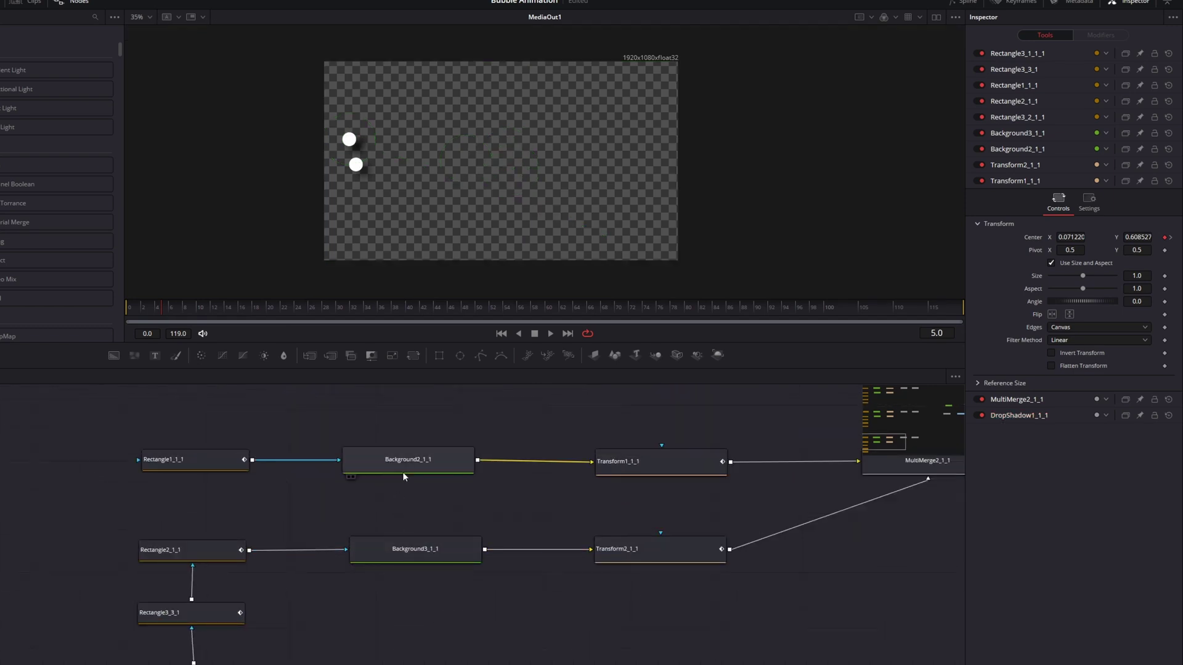
click(405, 461)
click(1087, 159)
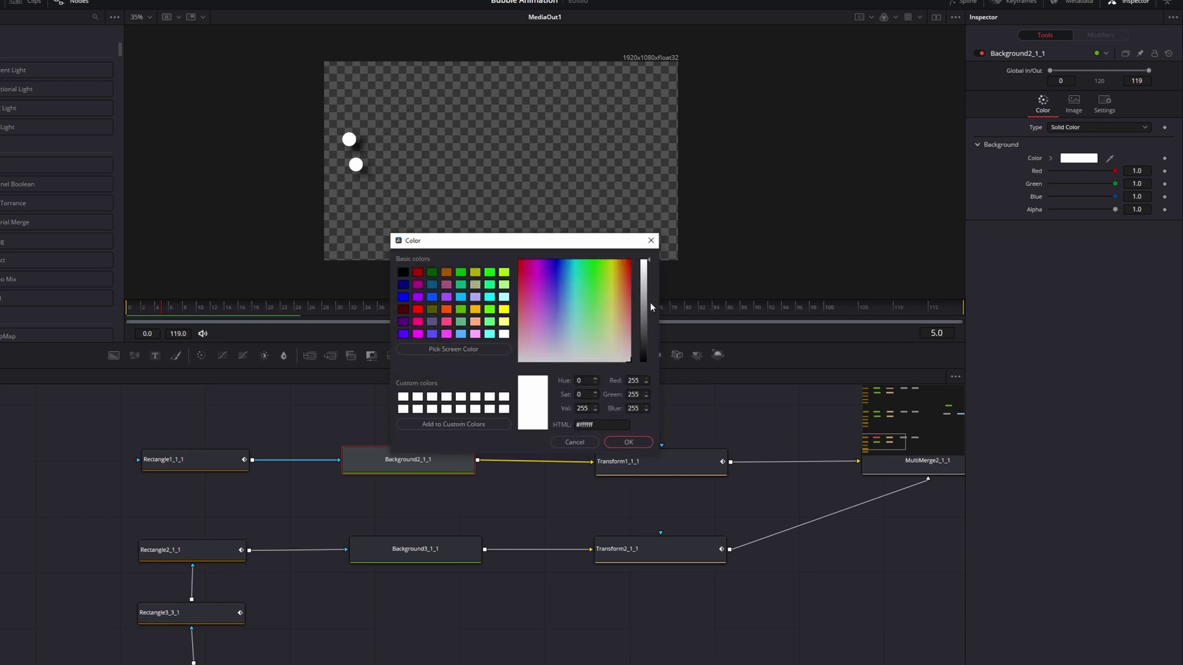
drag(644, 265, 643, 392)
click(629, 442)
- Change the third bubble's Background3_1_1 color to white for its icon and text bars
click(415, 560)
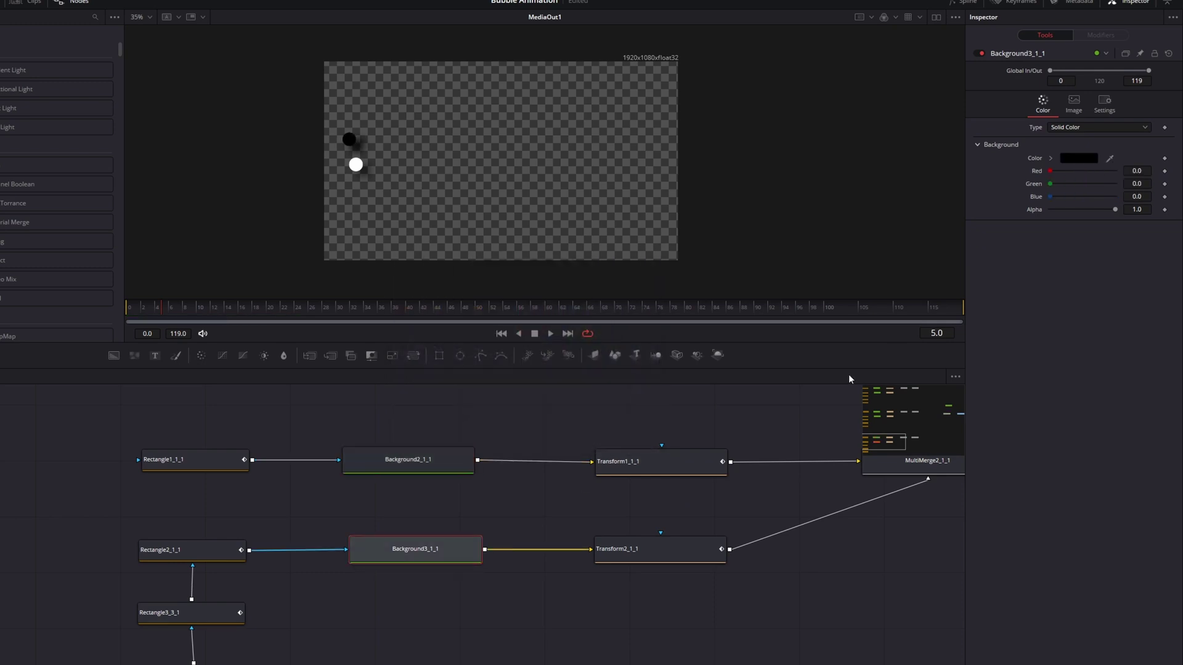
click(1072, 159)
drag(644, 304, 644, 260)
click(617, 442)
- Reposition Transform1_1_1's Center to about X 0.499, Y 0.389 on frame 25 and X 0.032, Y 0.531 on frame 5
scroll(478, 502, down, 5)
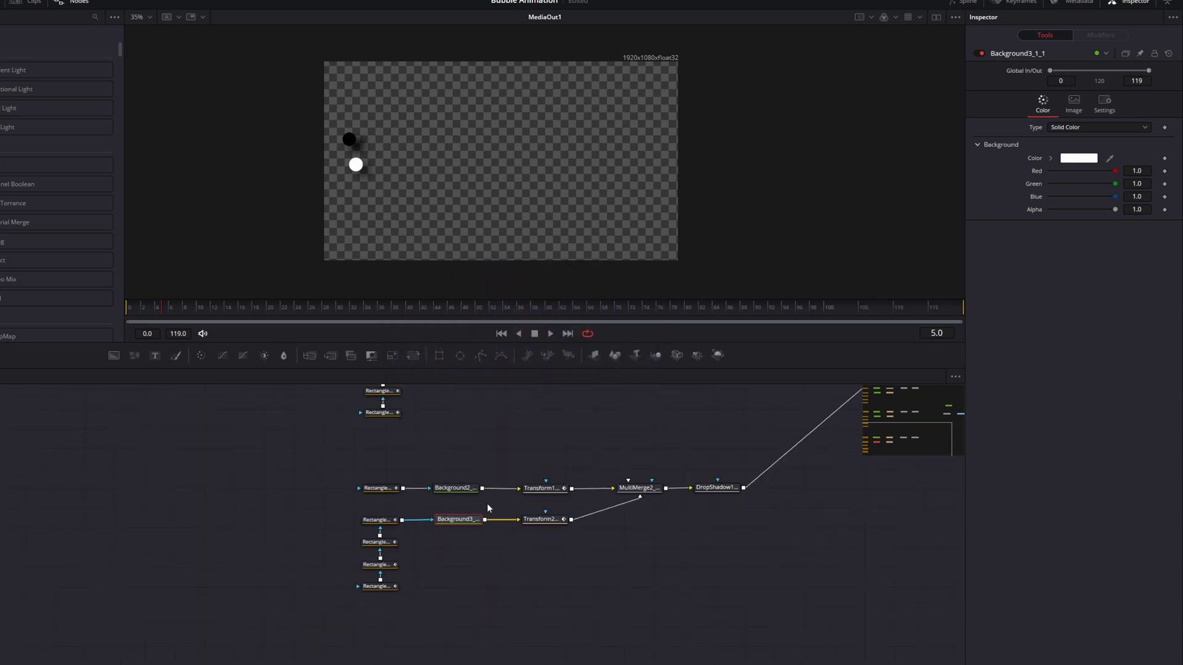
drag(341, 306, 506, 309)
drag(416, 306, 308, 317)
click(497, 509)
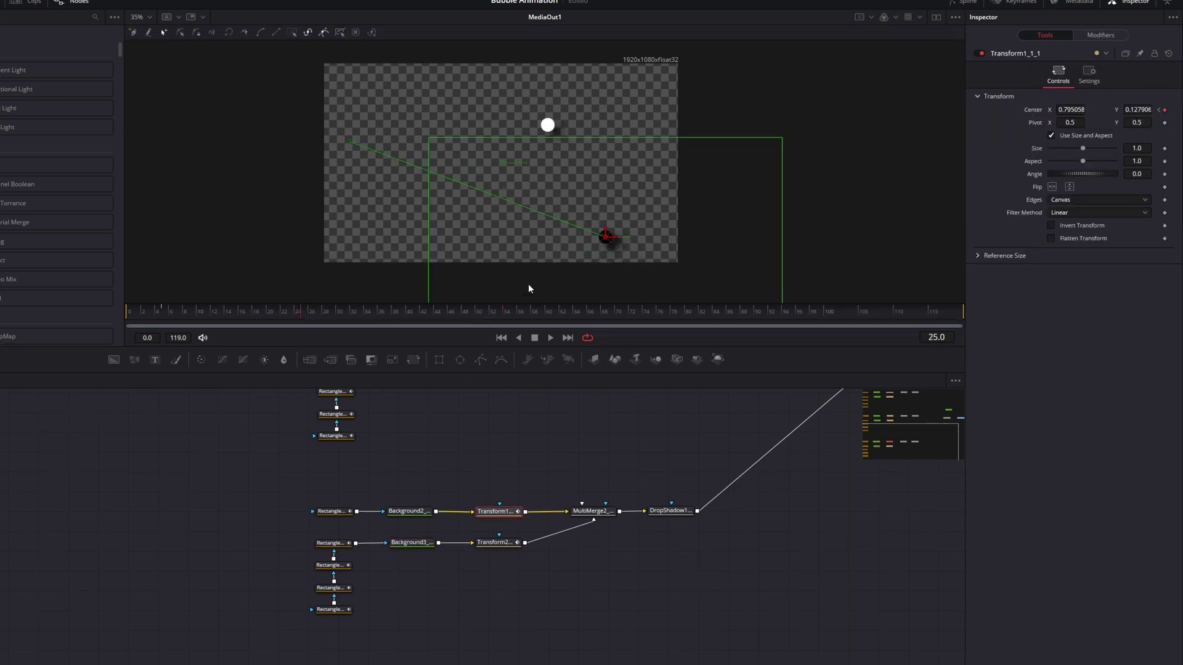
drag(604, 238, 504, 193)
drag(499, 191, 501, 188)
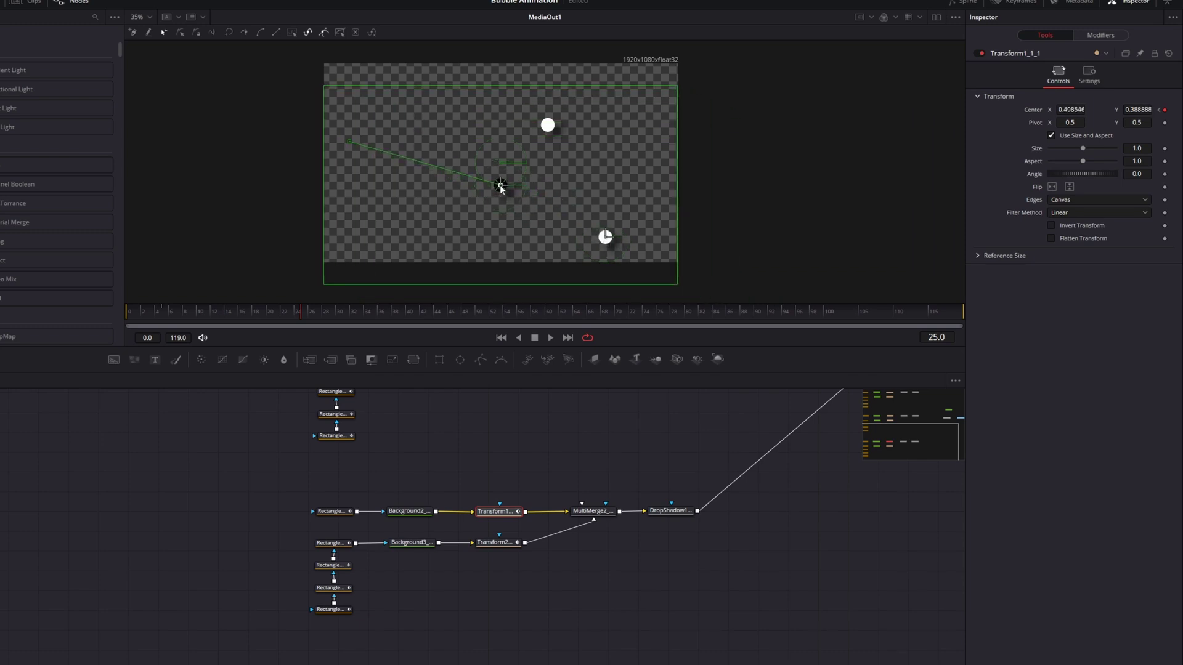
click(163, 310)
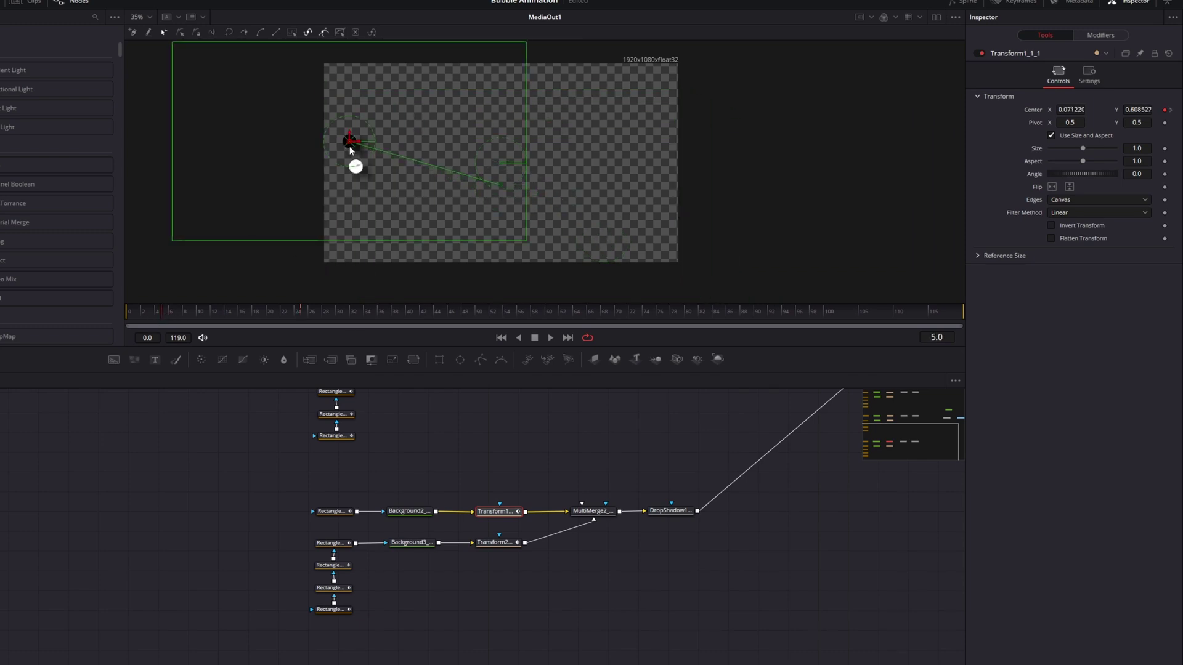
mouse_move(349, 142)
mouse_down()
mouse_move(348, 193)
mouse_move(337, 159)
mouse_up()
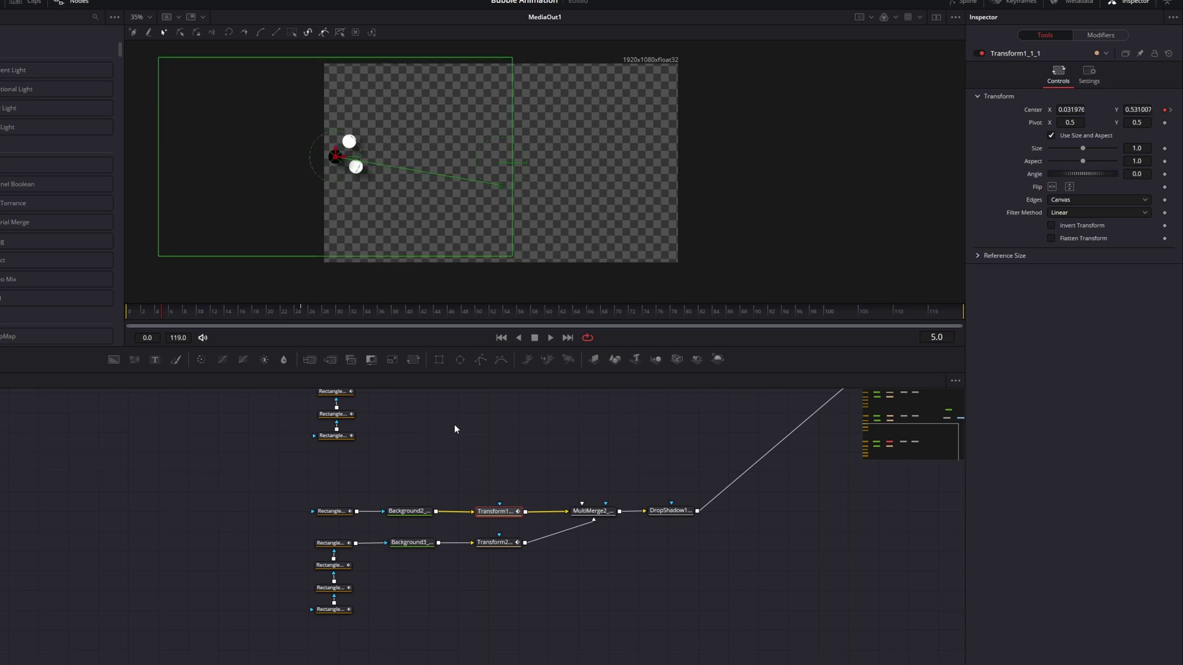
- Duplicate the black bubble's node group below it and connect the copy's DropShadow1_1_1_1 to MultiMerge1
scroll(425, 457, down, 2)
scroll(425, 457, right, 3)
drag(251, 447, 605, 611)
key(ctrl+c)
scroll(528, 575, down, 5)
key(ctrl+v)
scroll(442, 560, down, 2)
drag(435, 597, 569, 395)
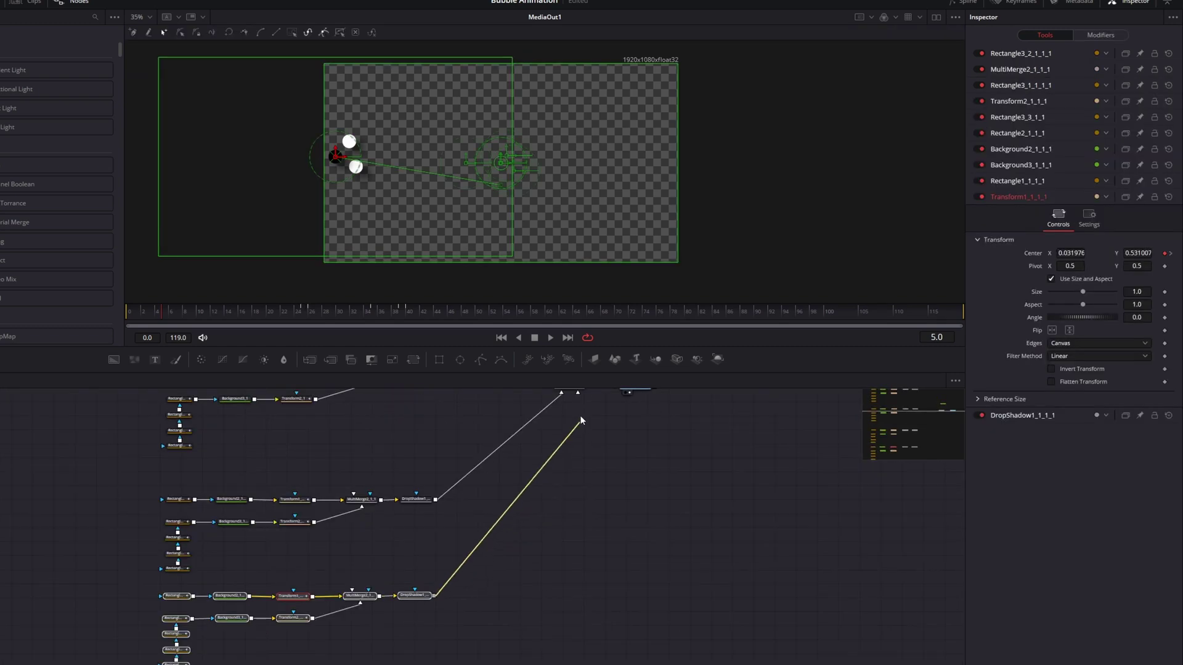
scroll(579, 423, up, 1)
scroll(490, 552, left, 3)
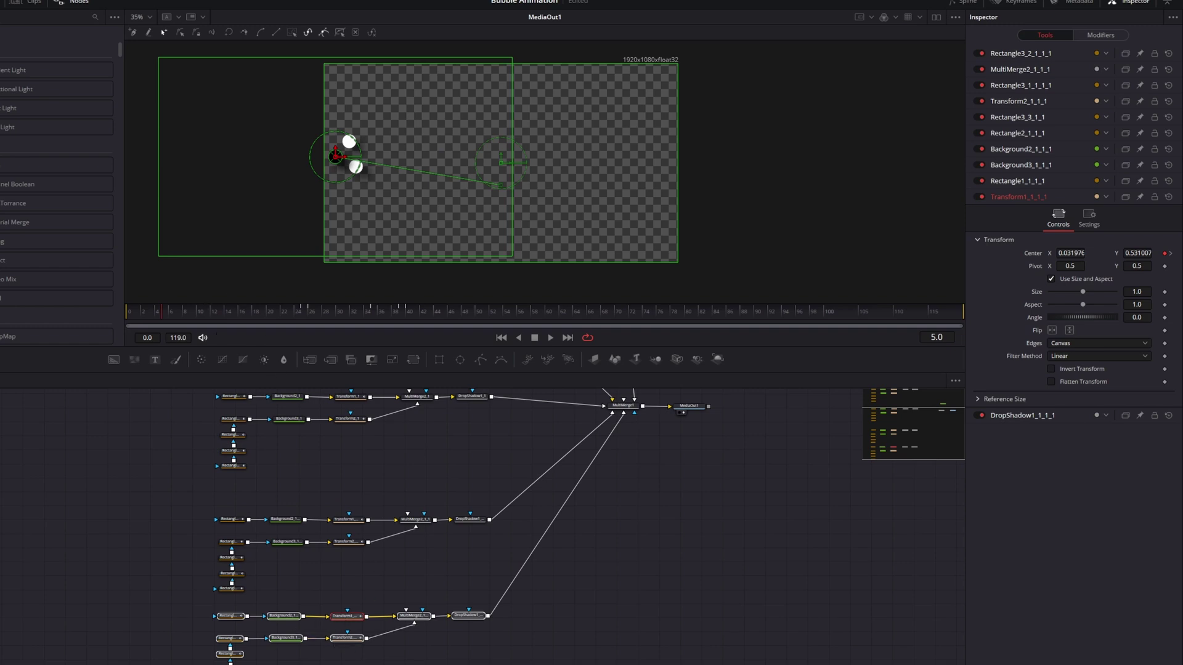
- With Transform1_1_1_1, shift the fourth bubble's start position slightly right and move its frame 25 position to the canvas's upper-right area
click(374, 632)
click(353, 619)
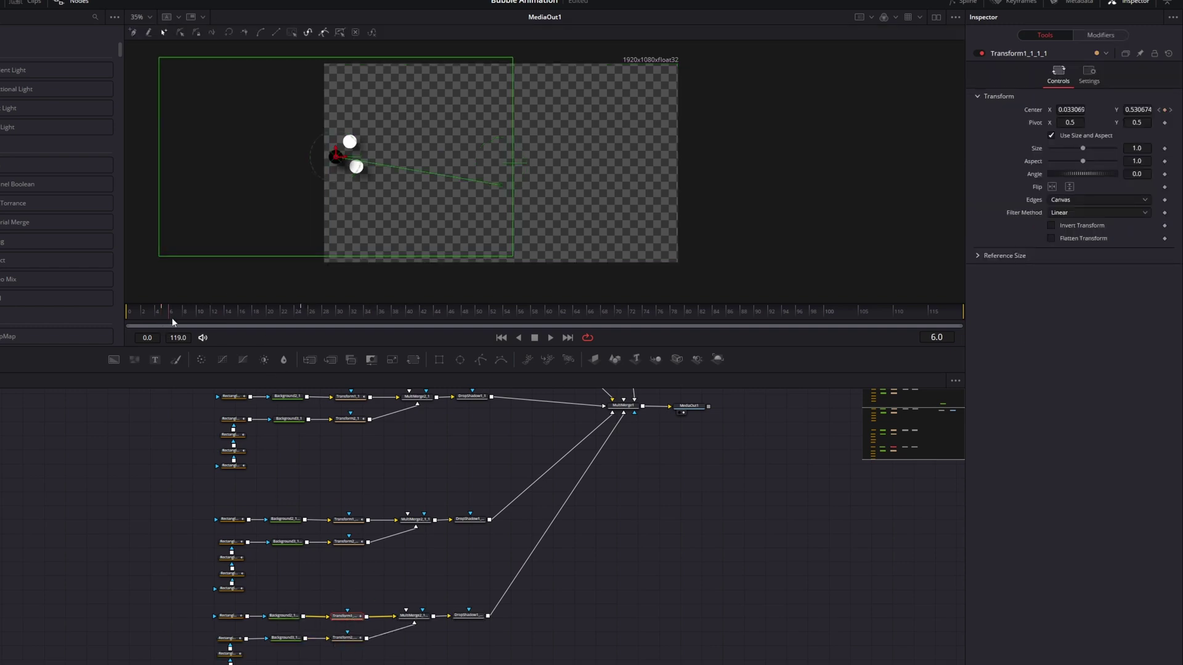
drag(344, 160, 372, 153)
click(304, 310)
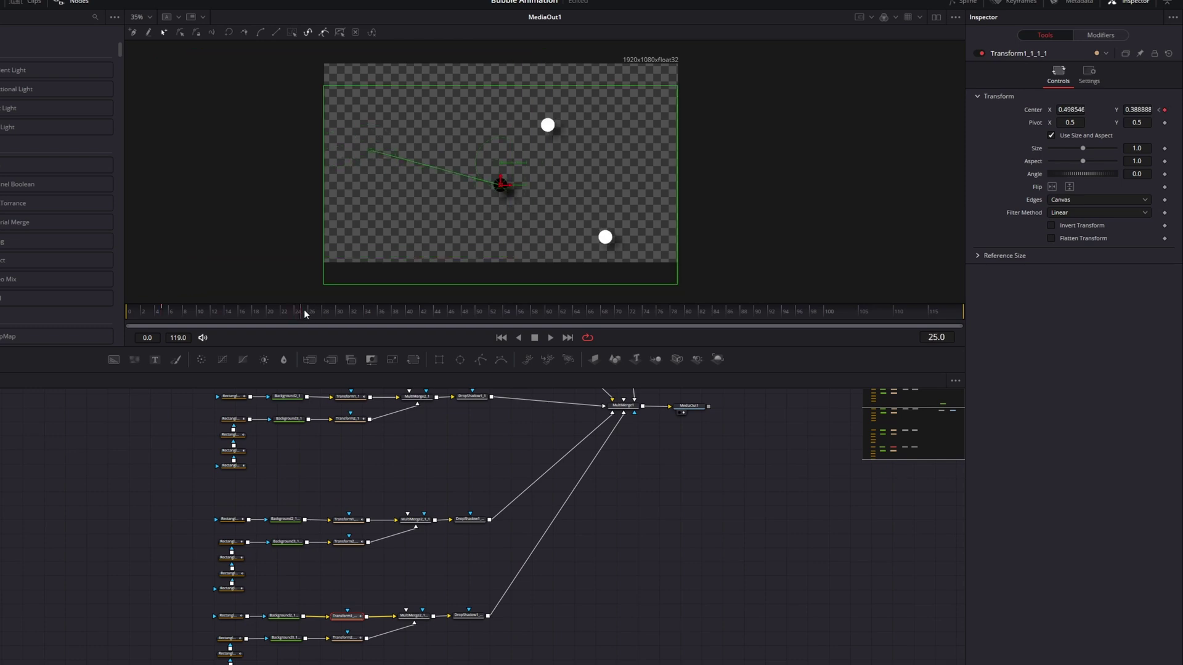
drag(501, 184, 621, 87)
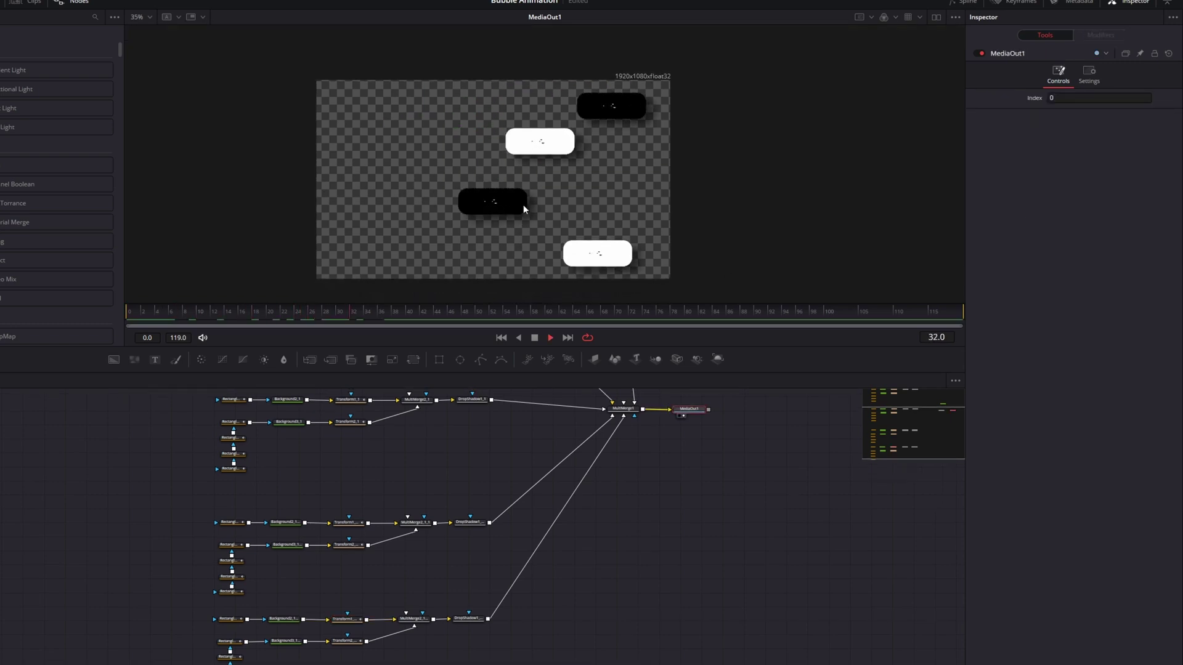
- Review the four-bubble animation around frames 29 to 61 and examine the second bubble's node group
click(552, 318)
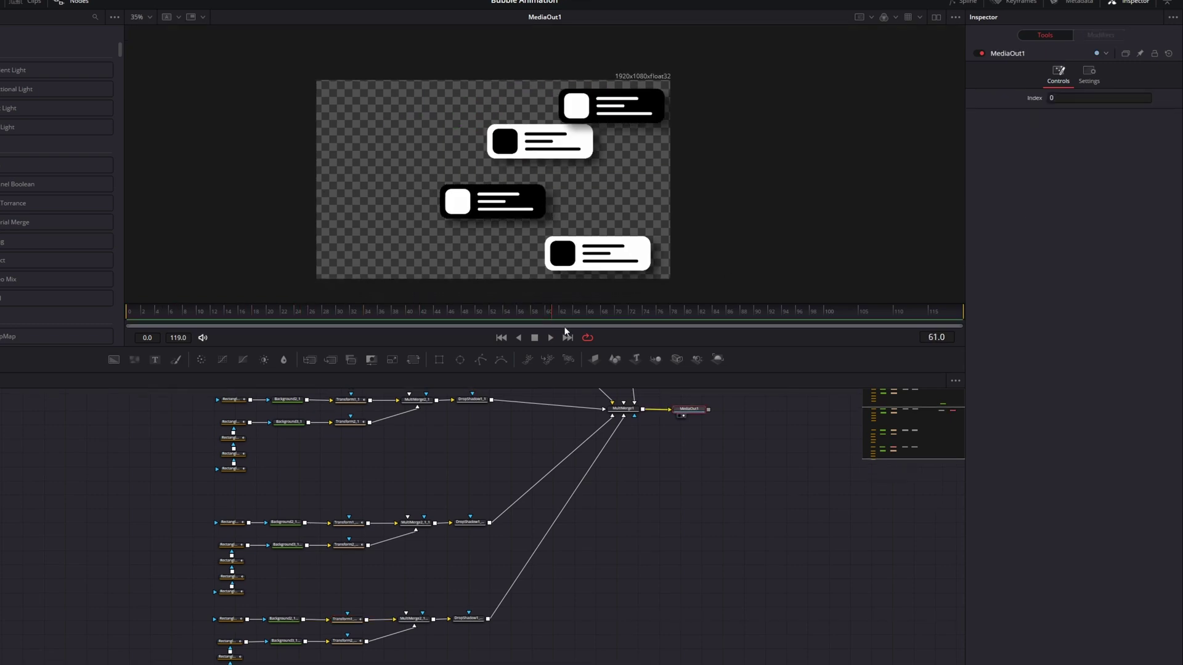
drag(434, 323, 334, 314)
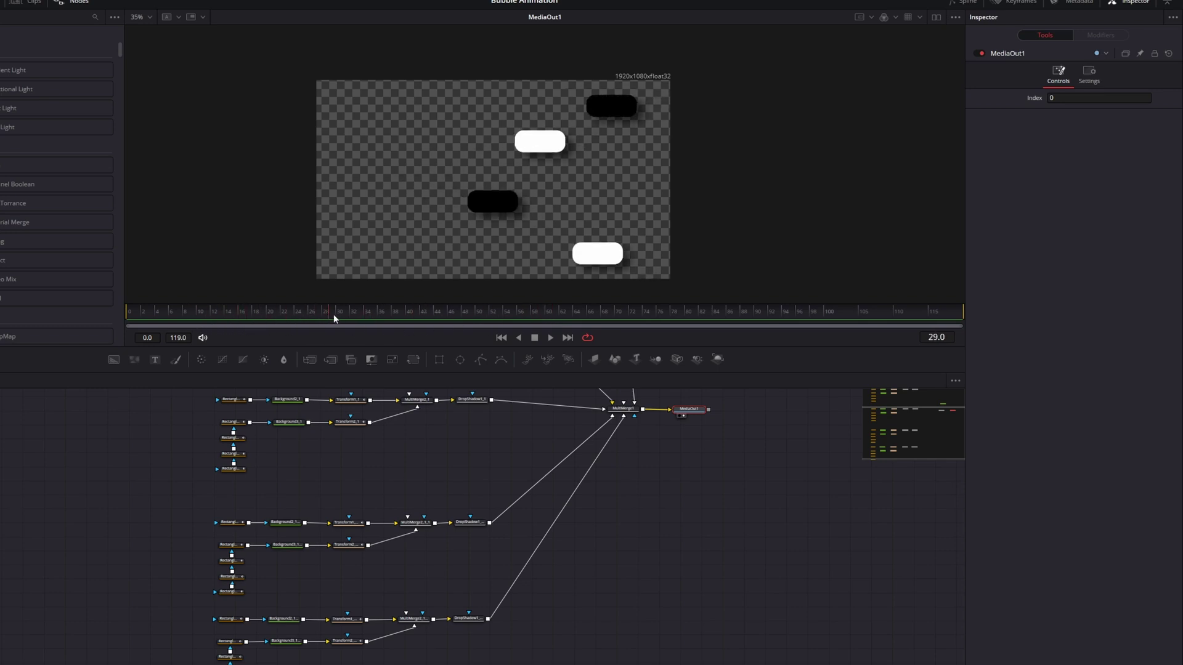
drag(358, 492, 431, 567)
scroll(405, 497, up, 3)
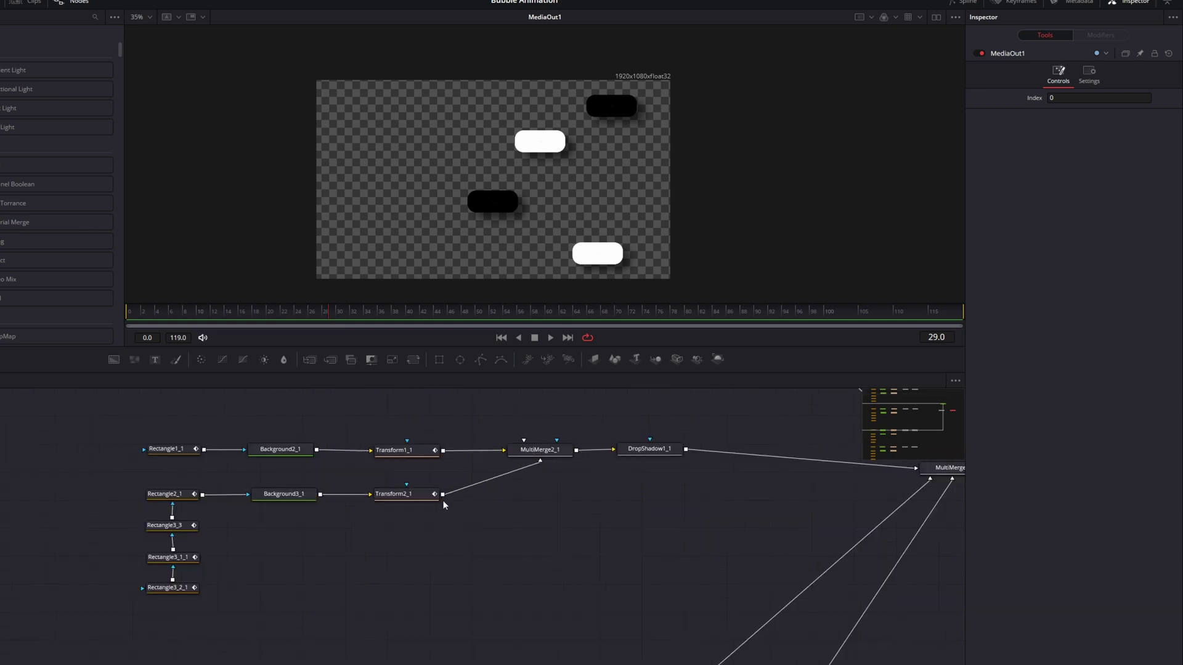
- In the Spline editor, time-stretch all keyframes of the second white bubble's rectangle and transform nodes to span about frames 12 to 62
scroll(532, 557, down, 2)
drag(519, 435, 479, 569)
drag(284, 446, 364, 630)
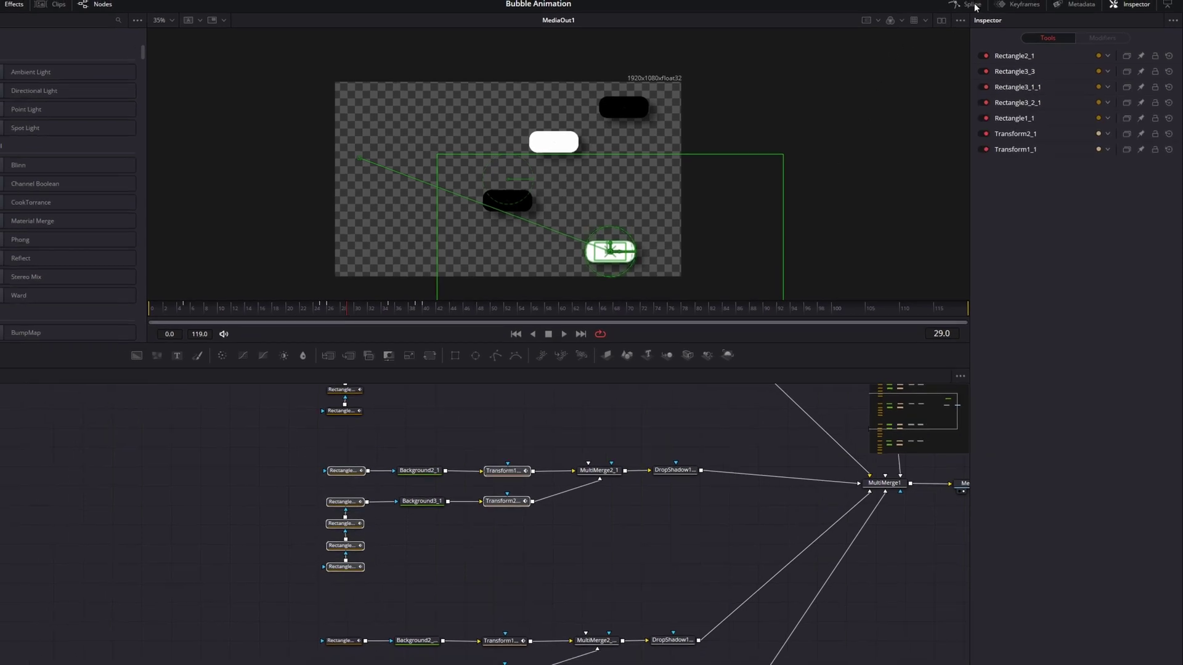
click(962, 2)
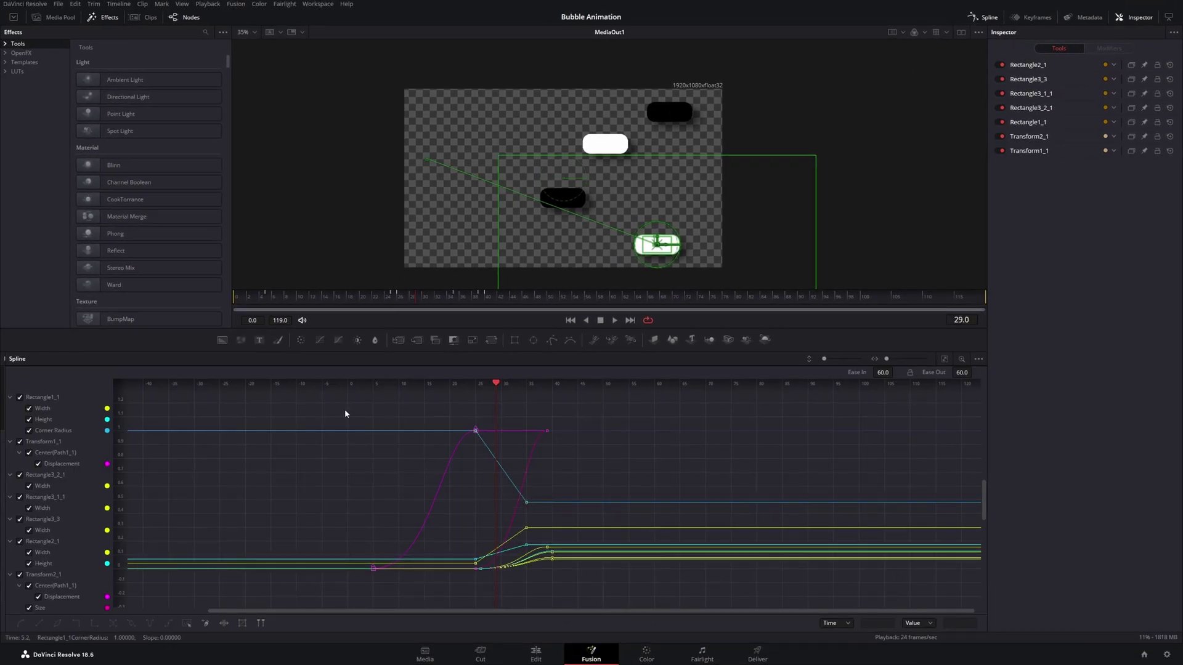
drag(379, 455, 670, 596)
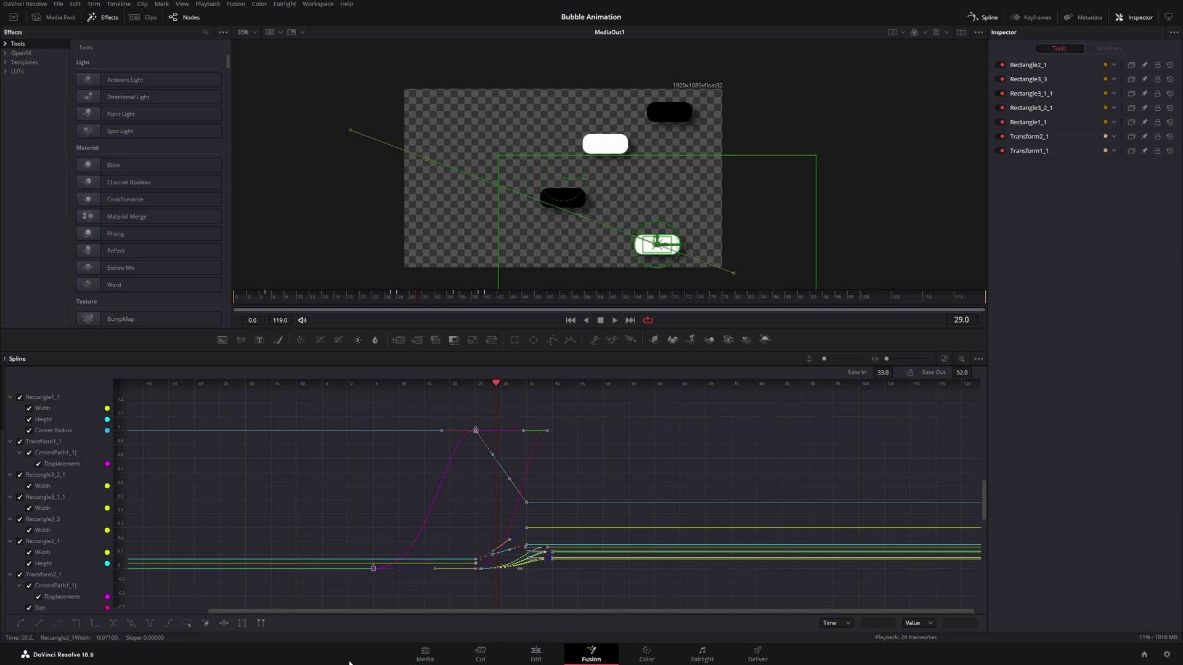
click(224, 622)
drag(553, 466, 838, 462)
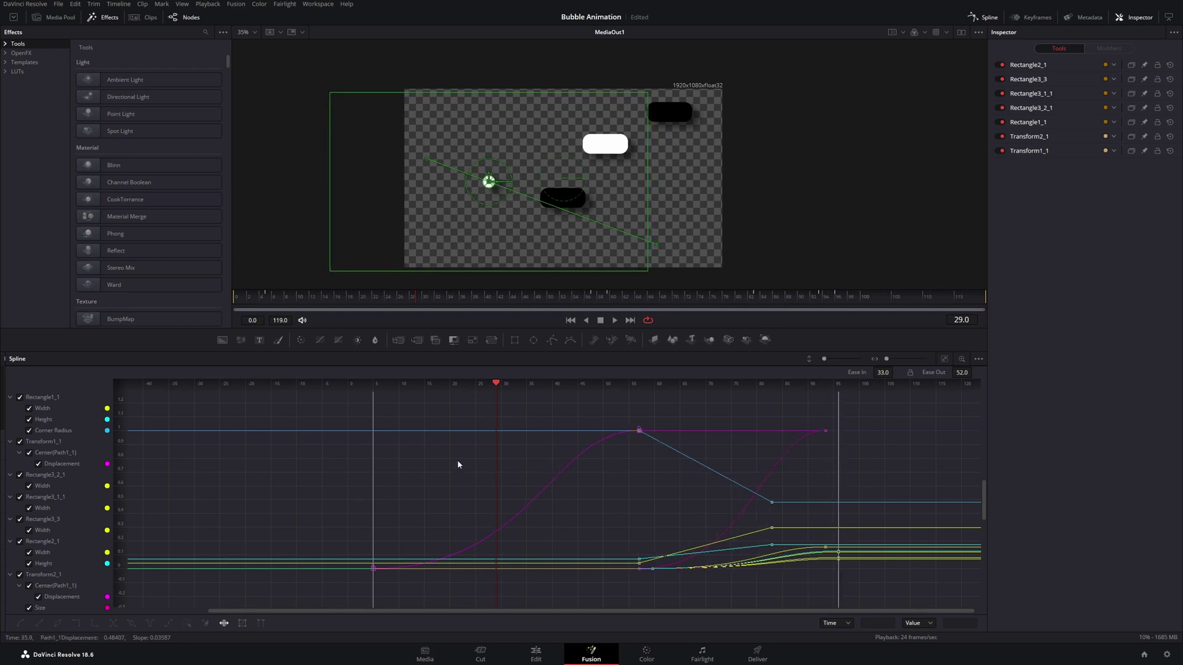
drag(375, 477, 412, 483)
drag(838, 484, 664, 490)
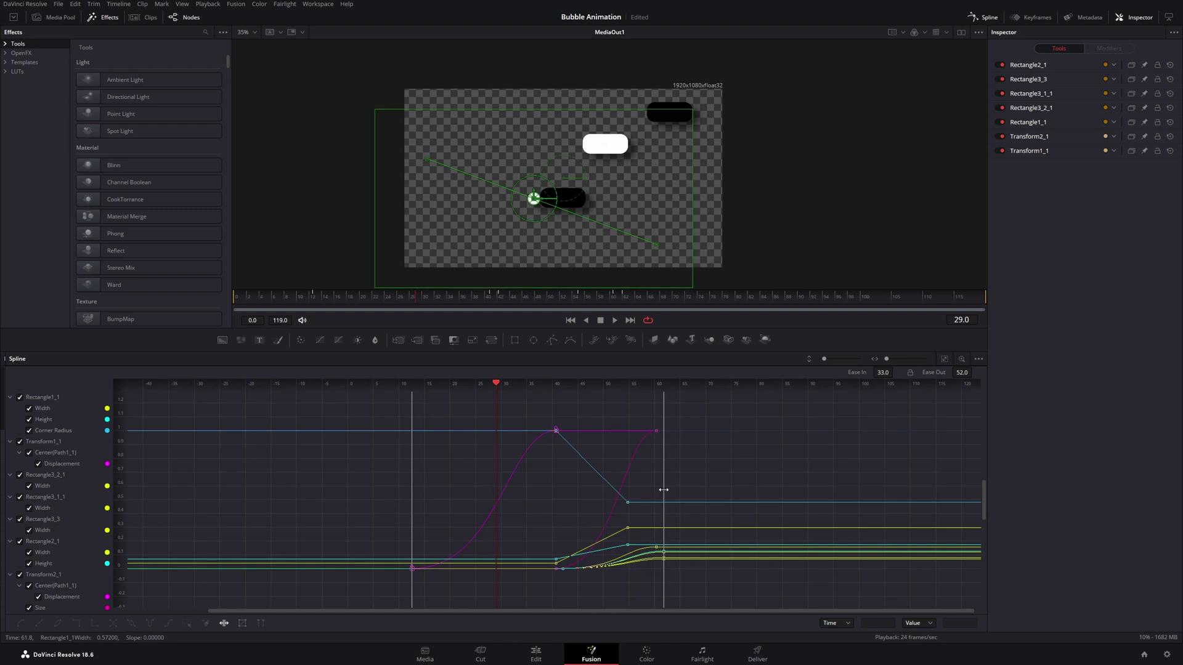
- Select the fourth bubble's node group and time-stretch its keyframes over a longer range with a delayed start
key(F5)
scroll(436, 454, down, 3)
drag(305, 483, 665, 613)
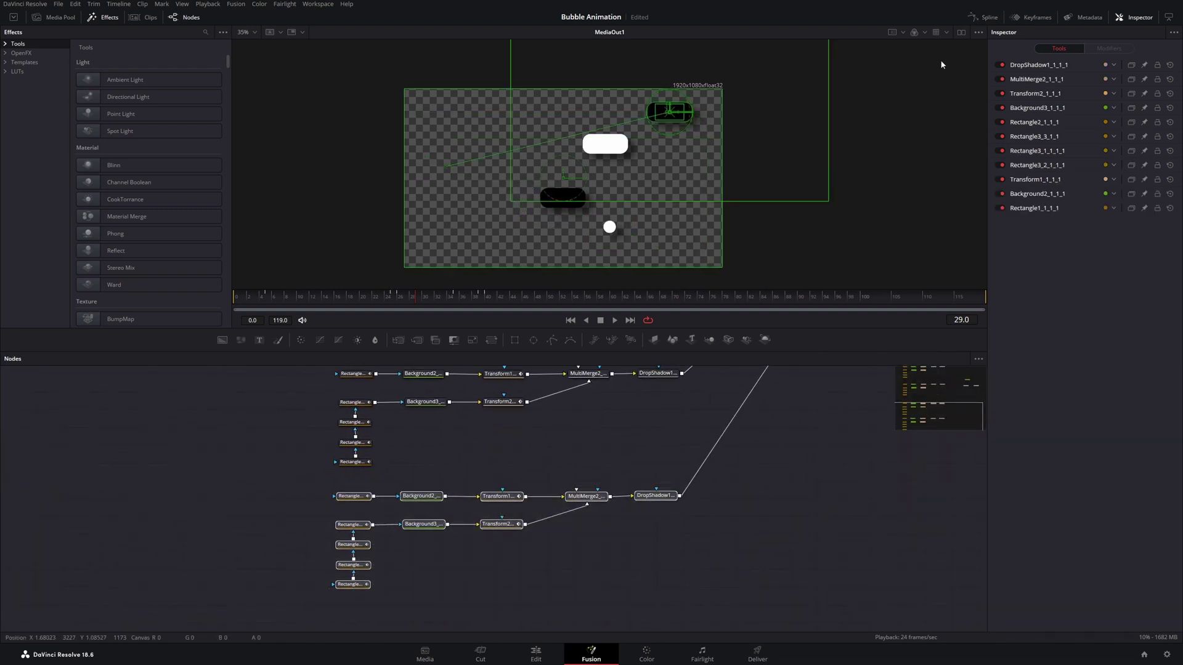
click(984, 17)
drag(305, 397, 626, 584)
click(224, 622)
drag(549, 491, 755, 488)
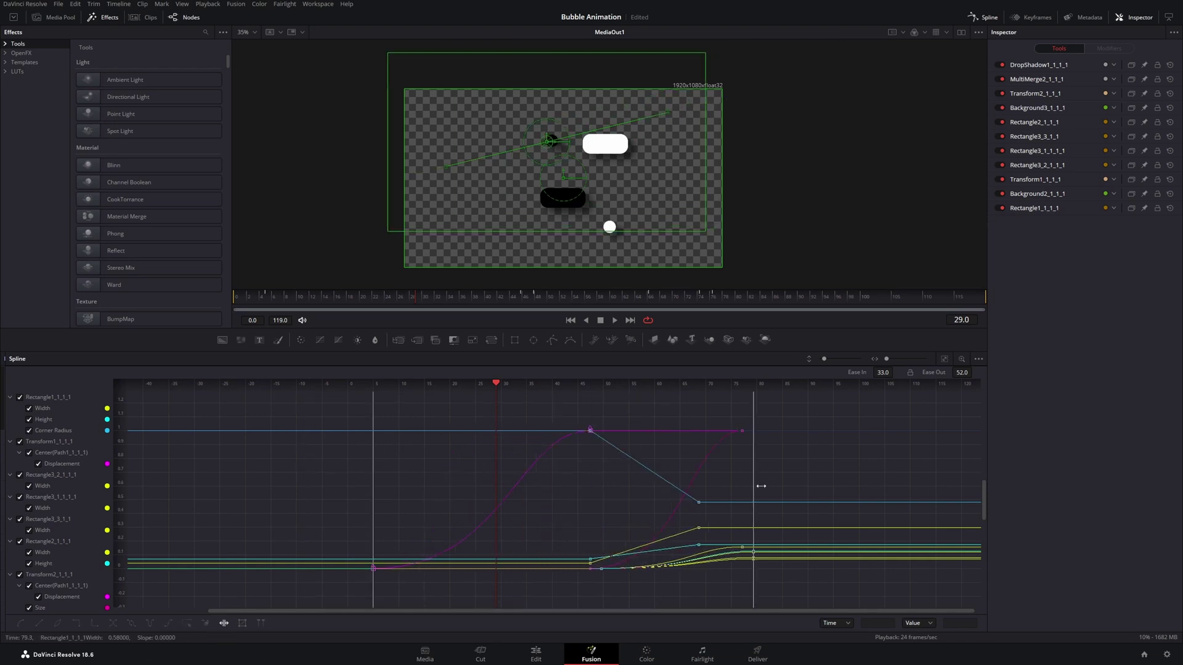
drag(371, 475, 678, 549)
click(984, 17)
- Select the third (first black) bubble's node group and time-stretch its keyframes to span about frames 15 to 64
scroll(555, 481, up, 2)
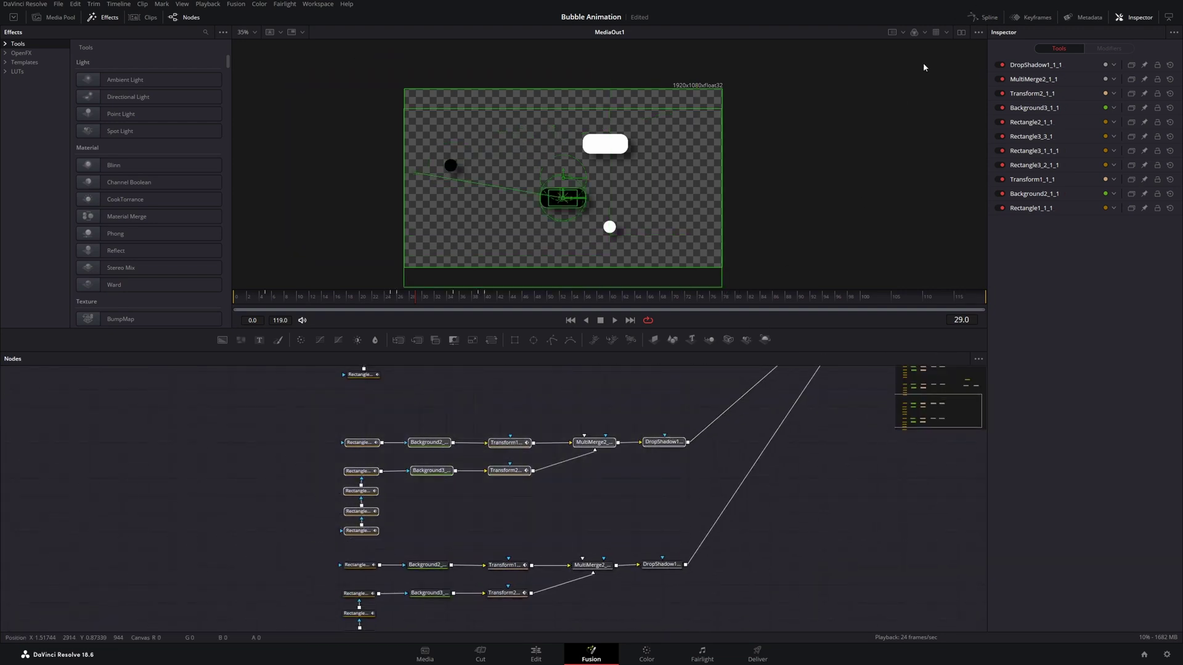
click(984, 18)
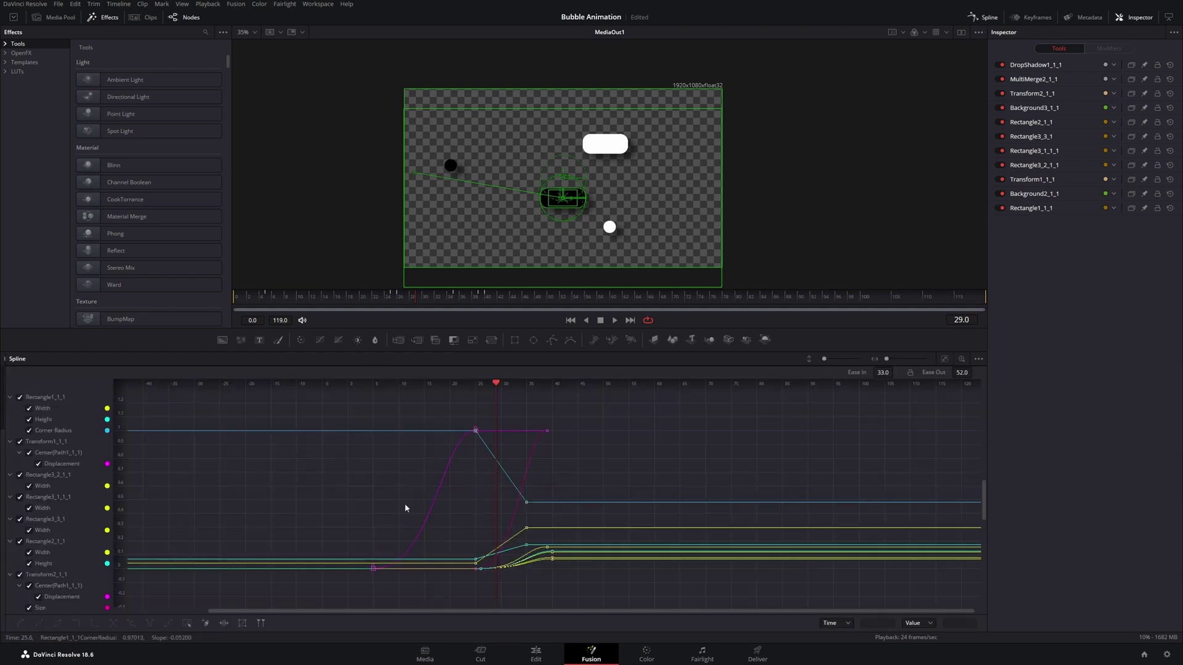
drag(321, 403, 688, 607)
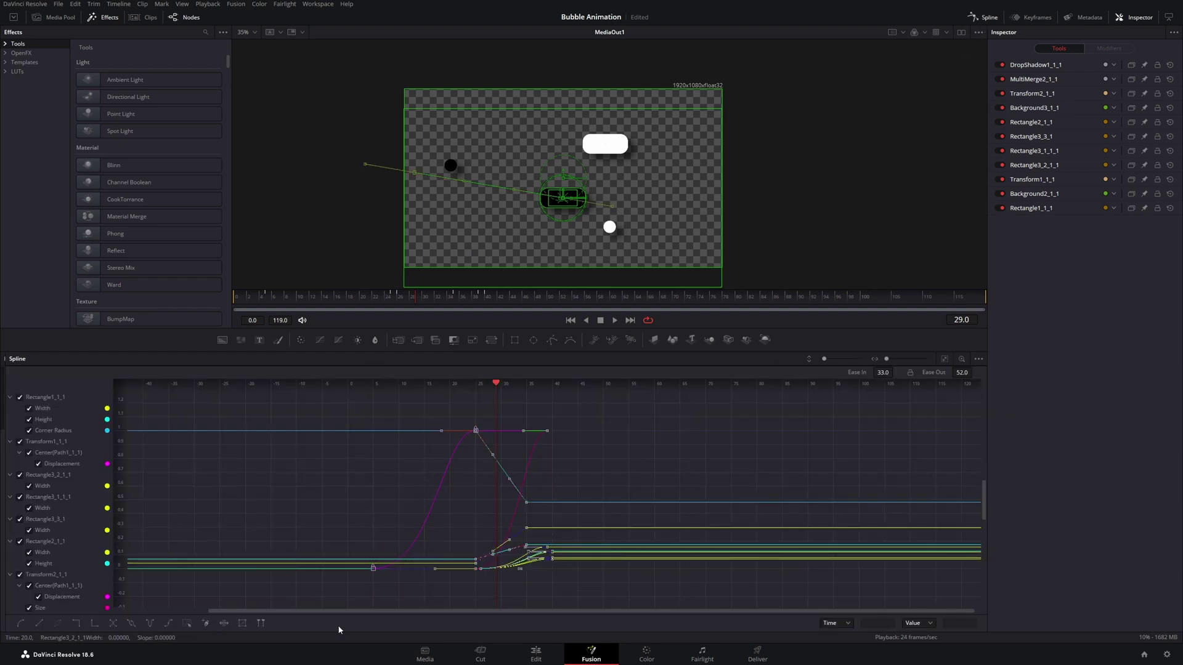
click(224, 623)
drag(552, 487, 674, 487)
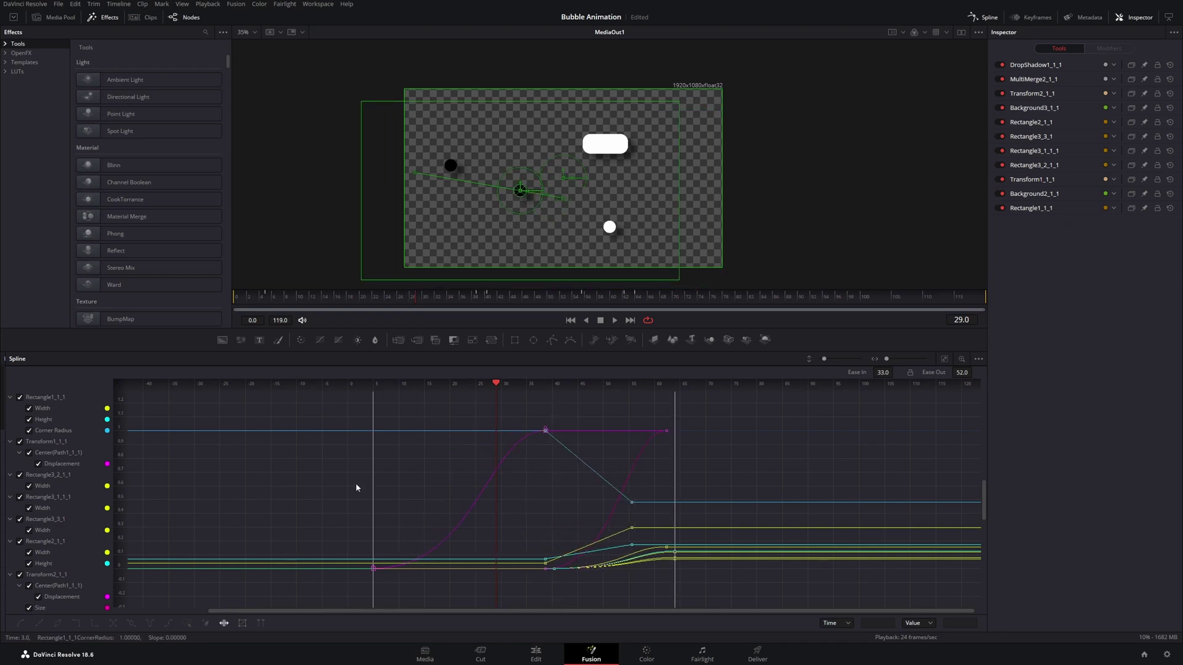
drag(374, 486, 424, 486)
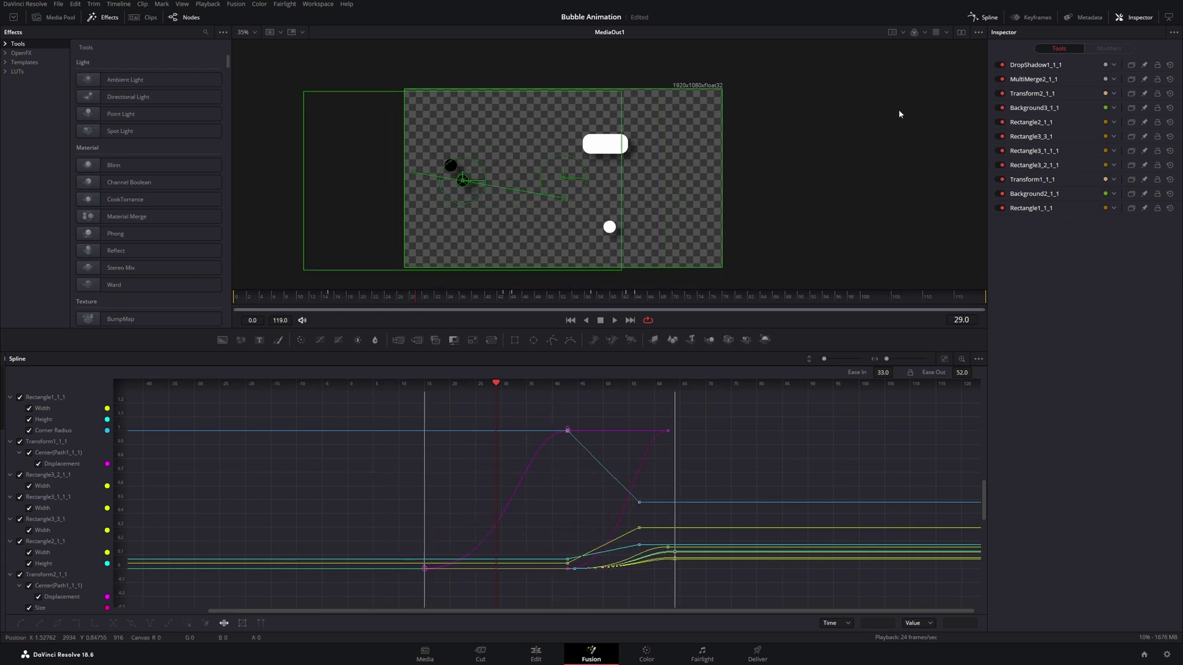
click(984, 19)
- Play back the staggered four-bubble animation and compare its first frame on the Edit page with the Fusion composition
key(space)
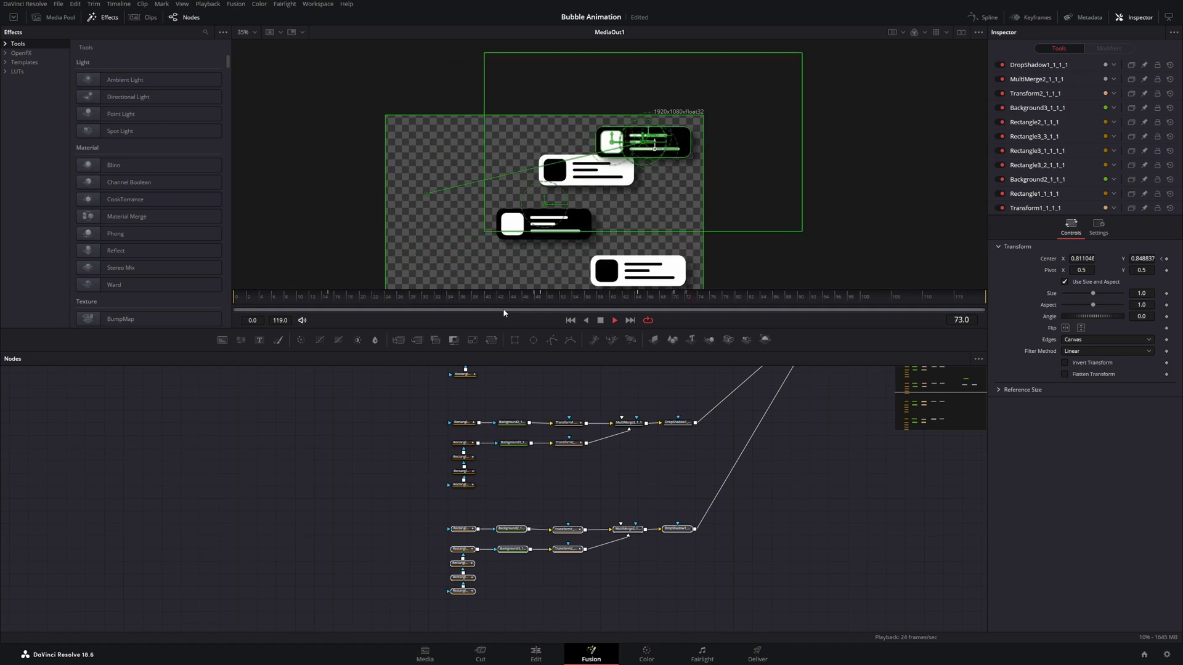
key(space)
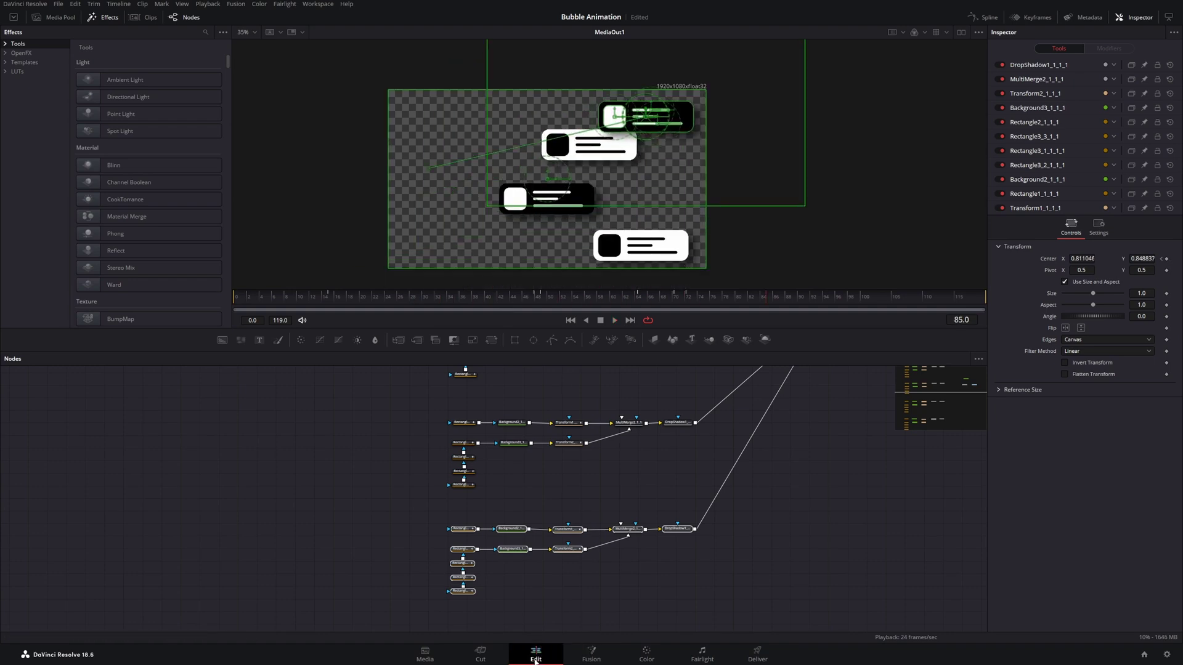
click(534, 656)
key(Home)
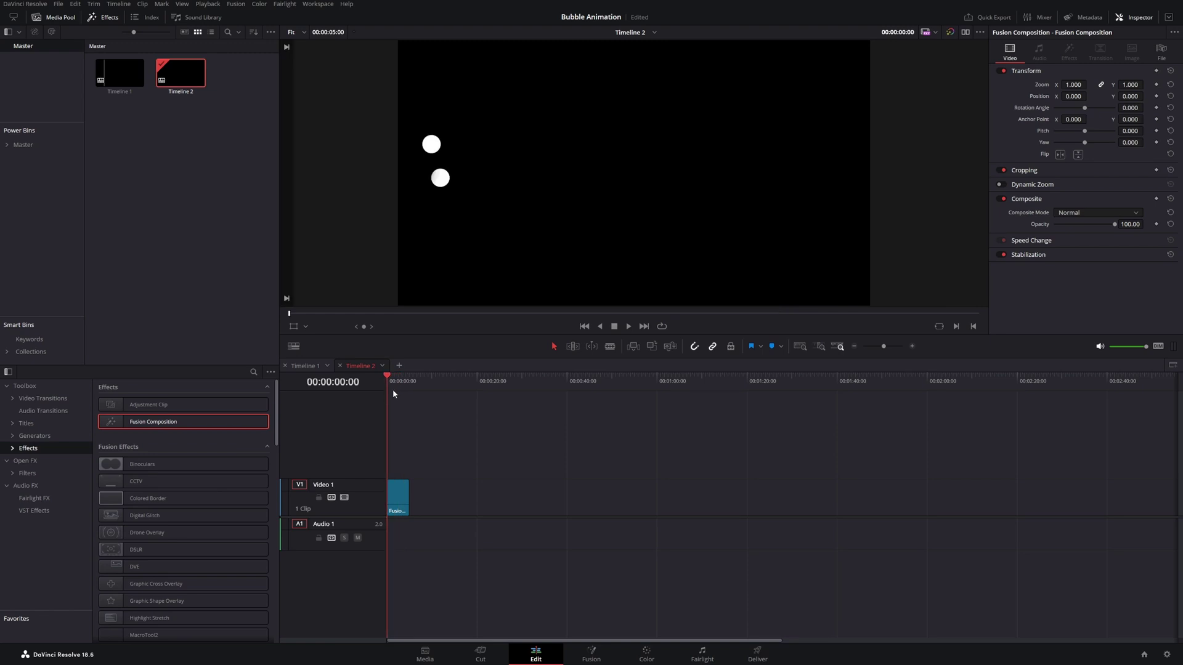
click(591, 655)
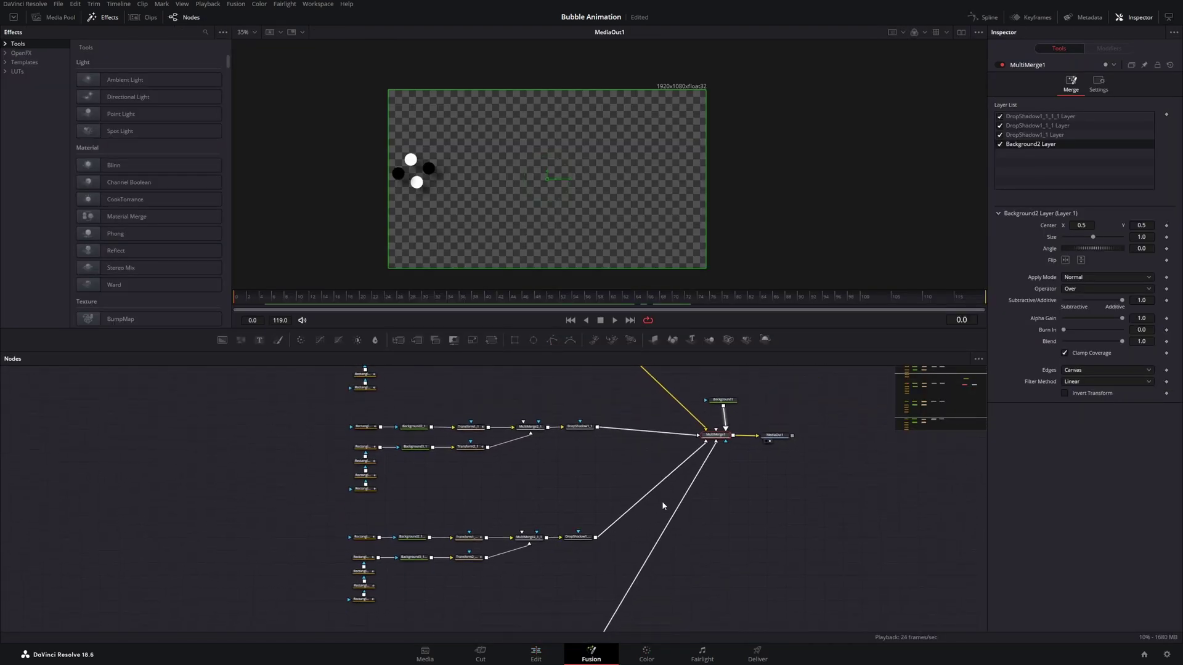
click(527, 658)
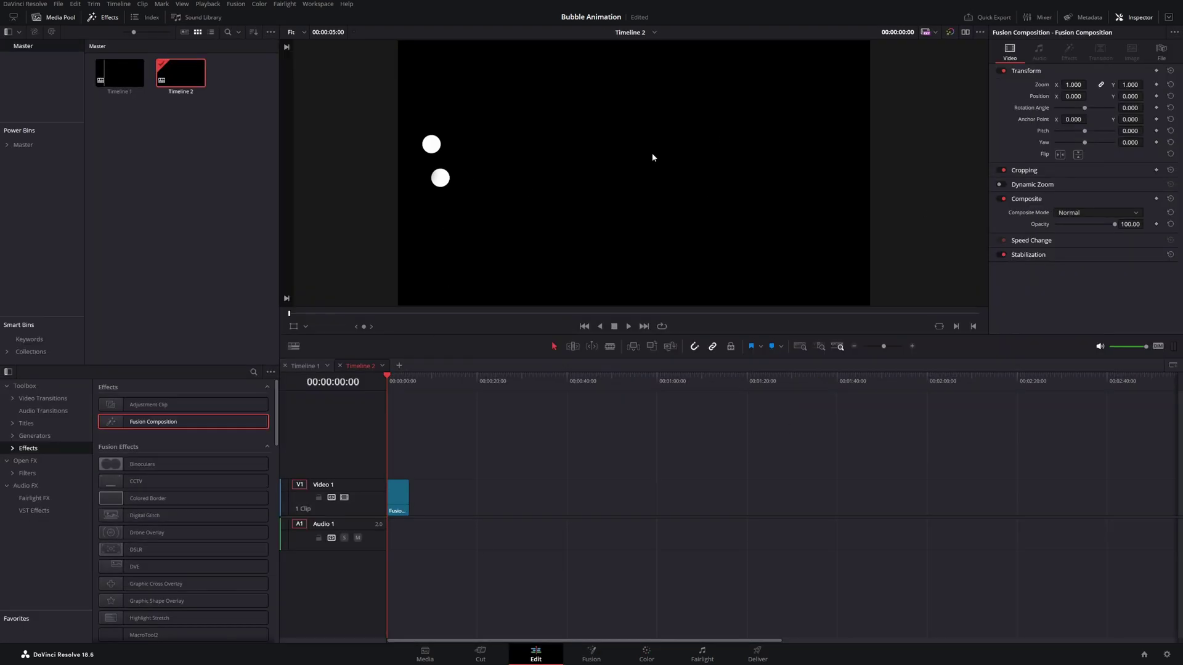
click(604, 650)
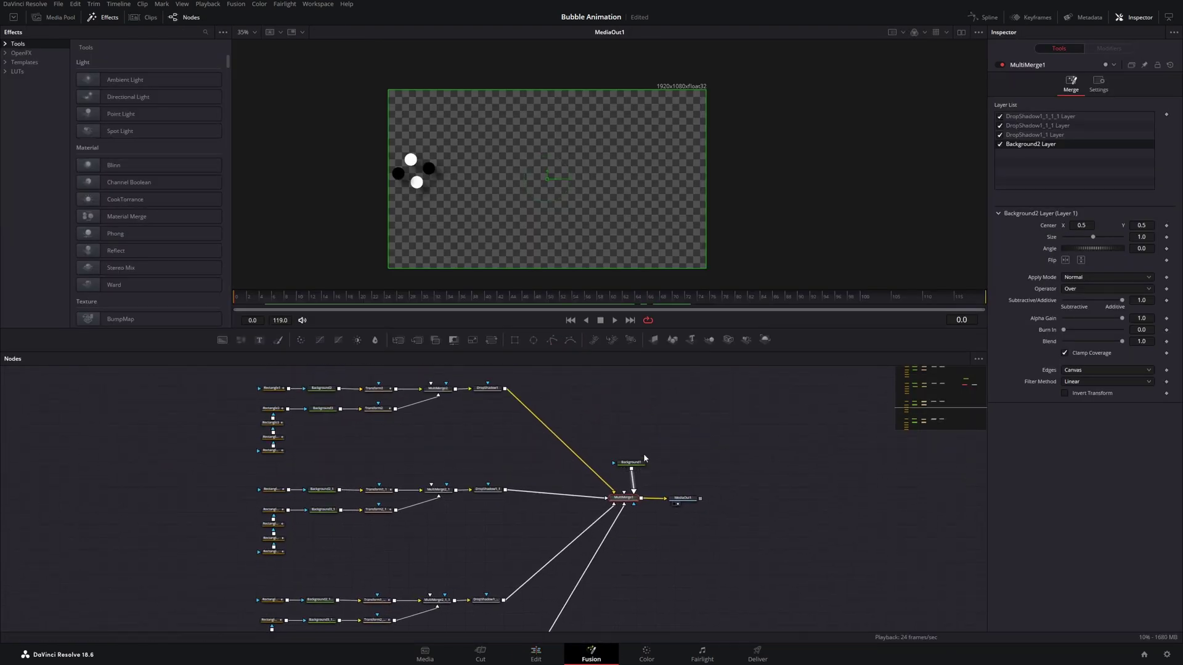
- Move Background1 away from MultiMerge1, try a teal #00788a color with alpha 1.0, and preview the animation over it
scroll(639, 467, up, 5)
drag(624, 461, 632, 407)
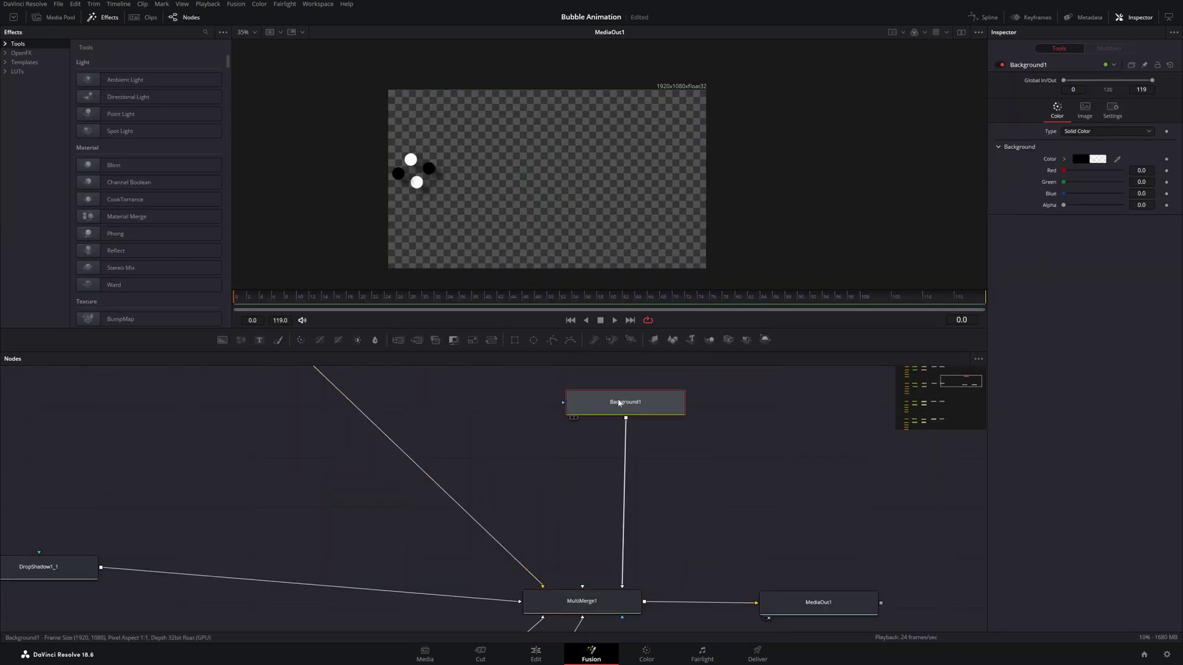
click(1103, 158)
drag(645, 294, 624, 287)
click(701, 287)
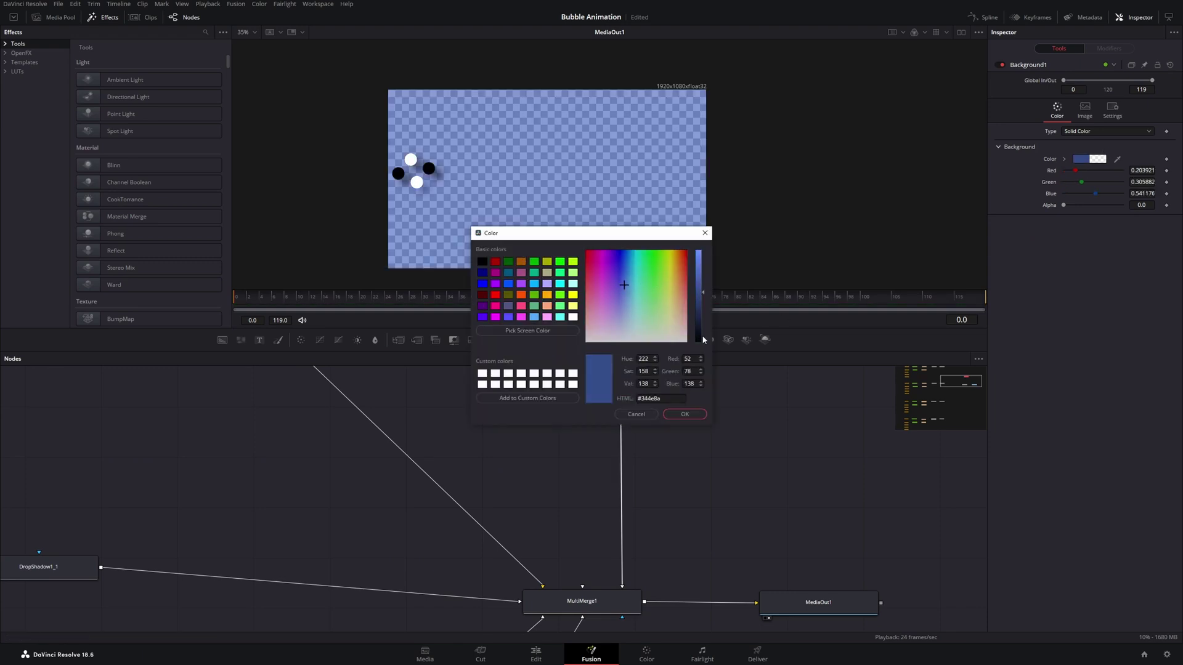
click(684, 414)
drag(1068, 206, 1122, 206)
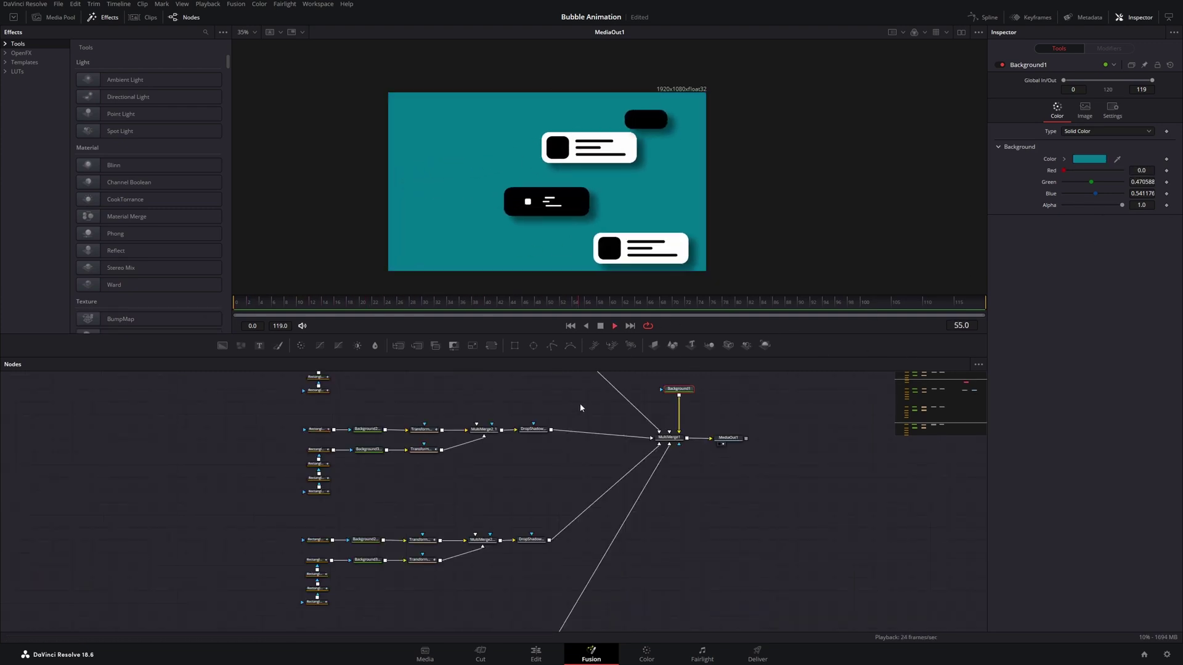
key(space)
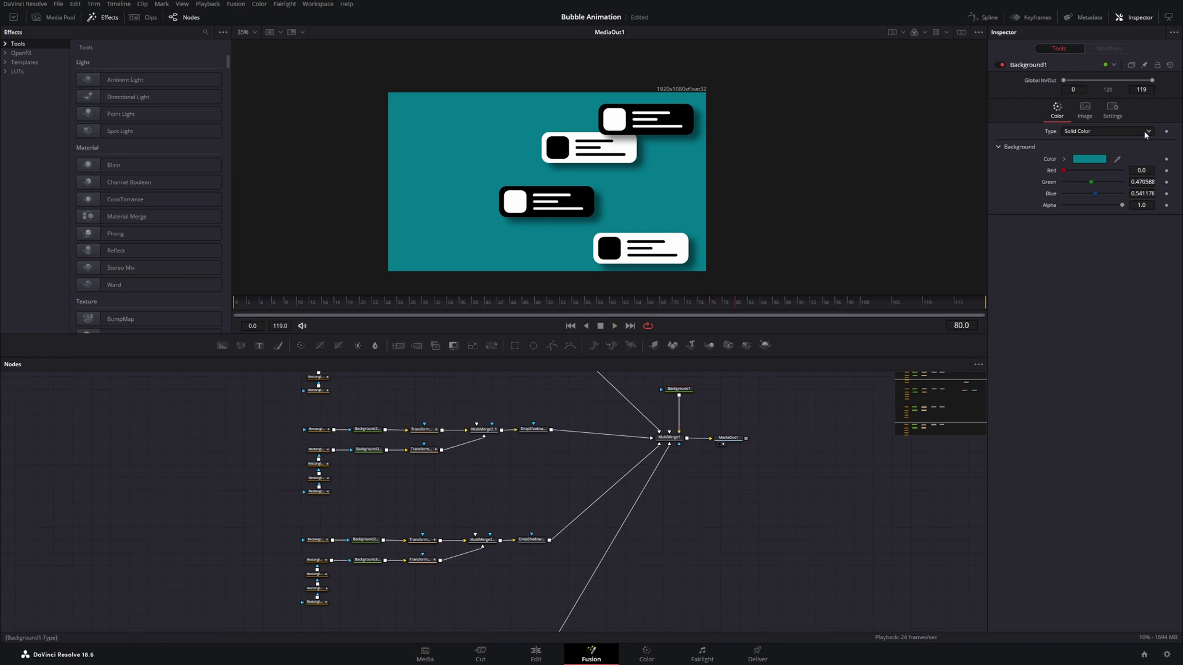
- Return Background1 to black with alpha 0.0 so the composition has a transparent background
drag(1123, 206, 1021, 218)
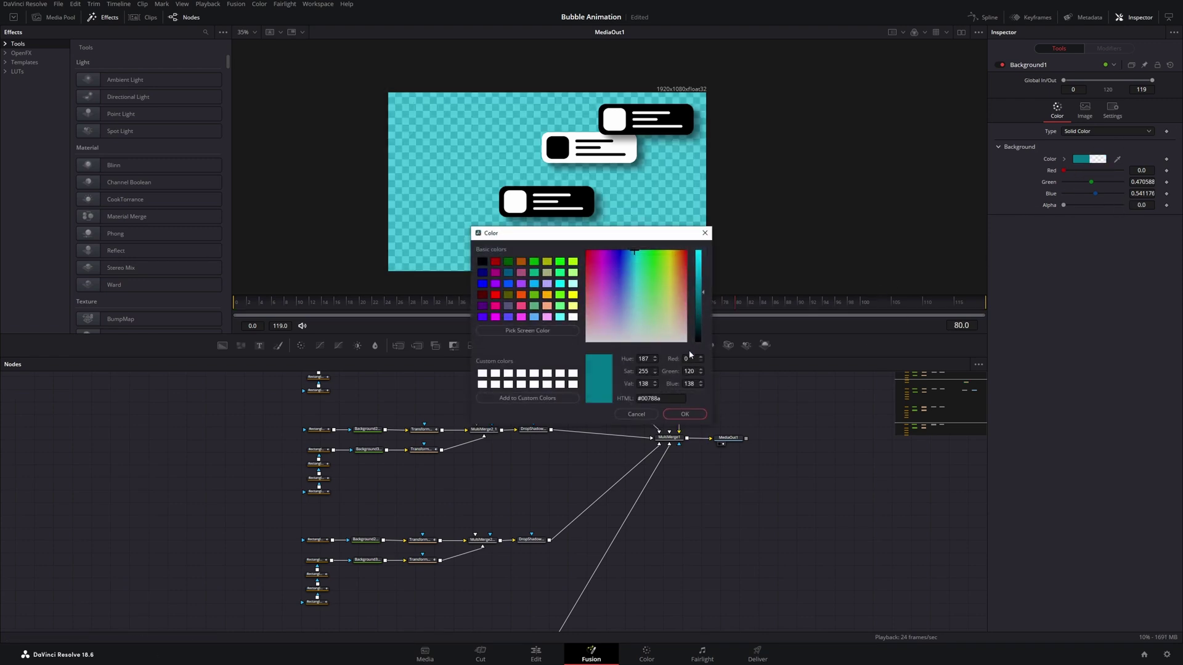
drag(700, 301, 701, 380)
click(686, 415)
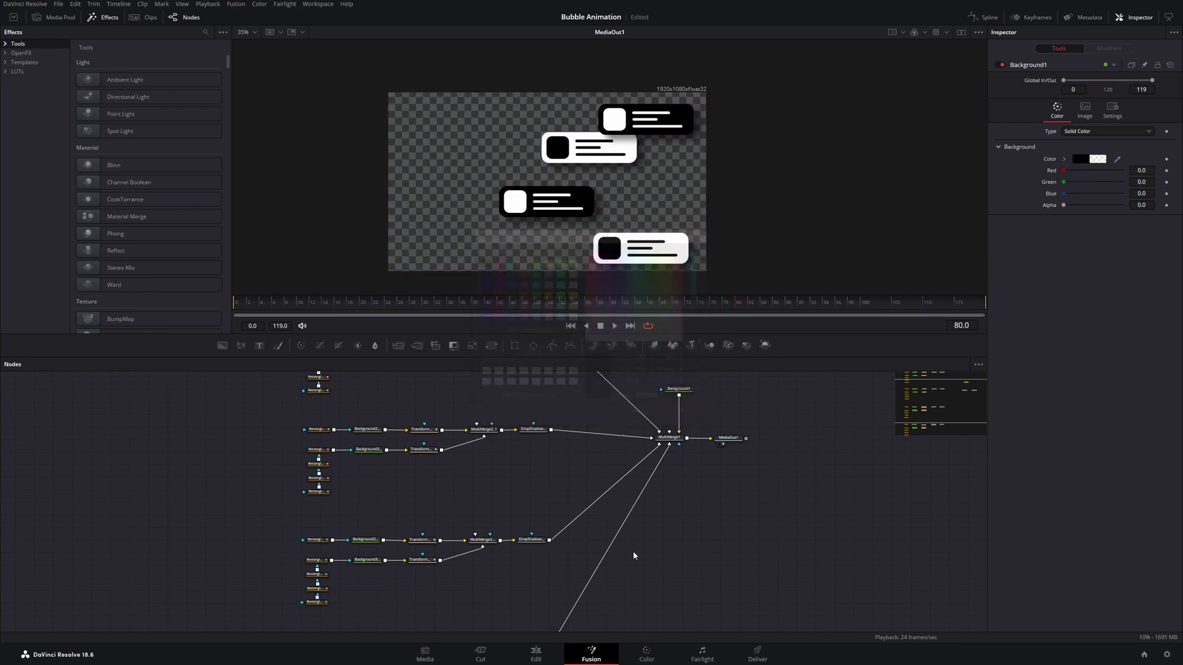
- On the Edit page, move the Fusion Composition clip up to Video 2 and place a Solid Color generator beneath it on Video 1
click(535, 654)
drag(399, 502, 401, 462)
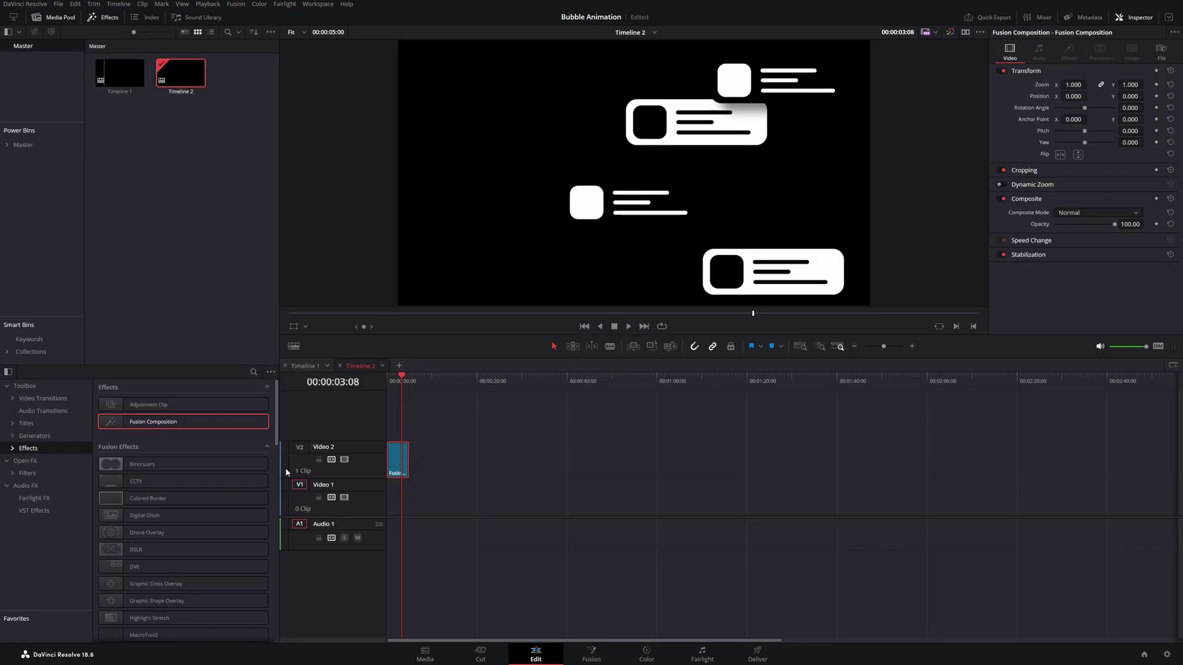
click(39, 436)
drag(142, 558, 403, 496)
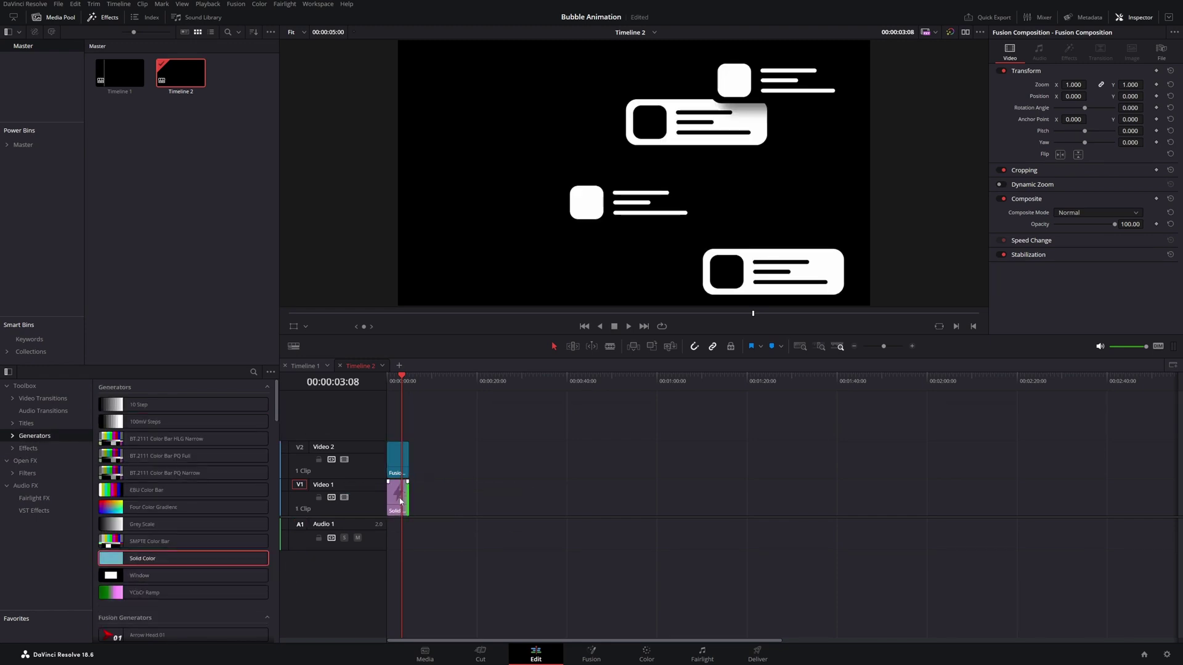
- Try the Solid Color generator behind the bubbles in light grey and in red
click(400, 501)
click(1061, 106)
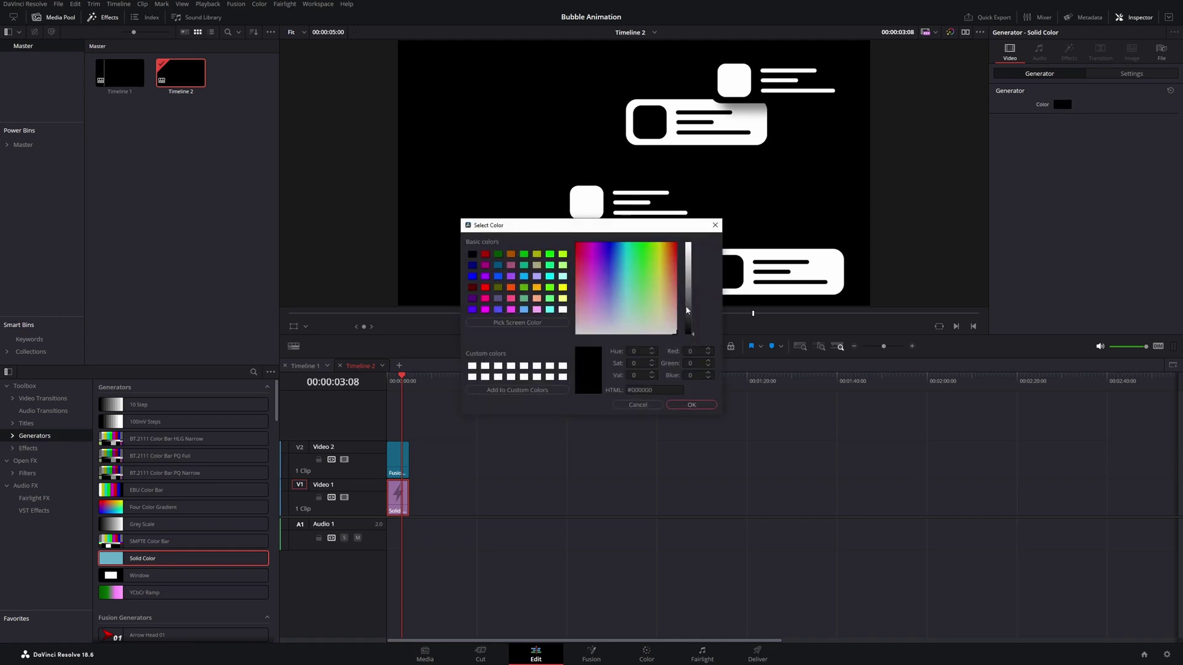
click(689, 272)
click(691, 406)
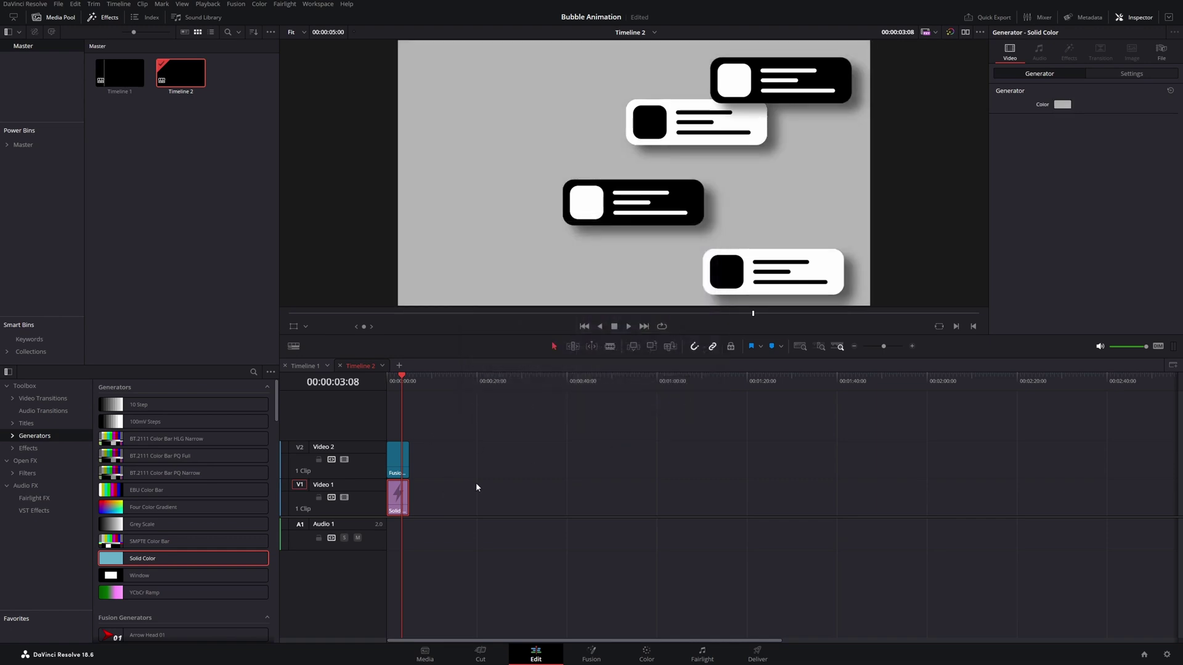
click(1062, 104)
mouse_move(657, 271)
mouse_down()
mouse_move(642, 270)
mouse_move(676, 271)
mouse_up()
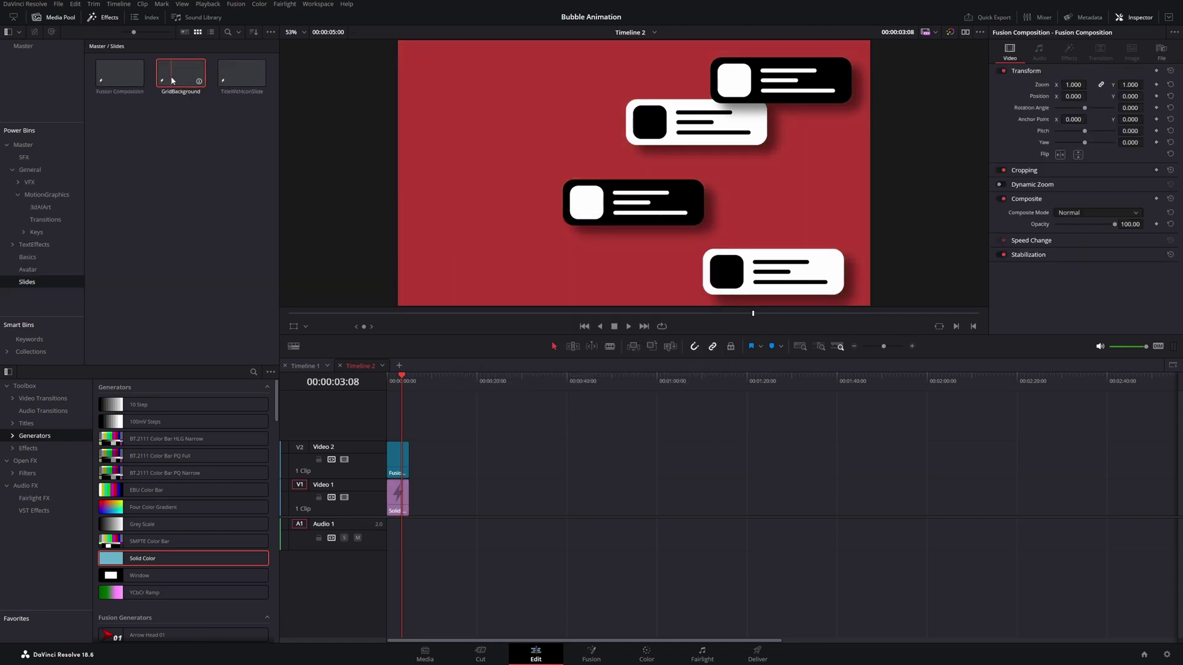
- Put the GridBackground clip from the Slides bin on Video 1 in place of the solid color and open its Background1 node in Fusion
drag(172, 80, 390, 500)
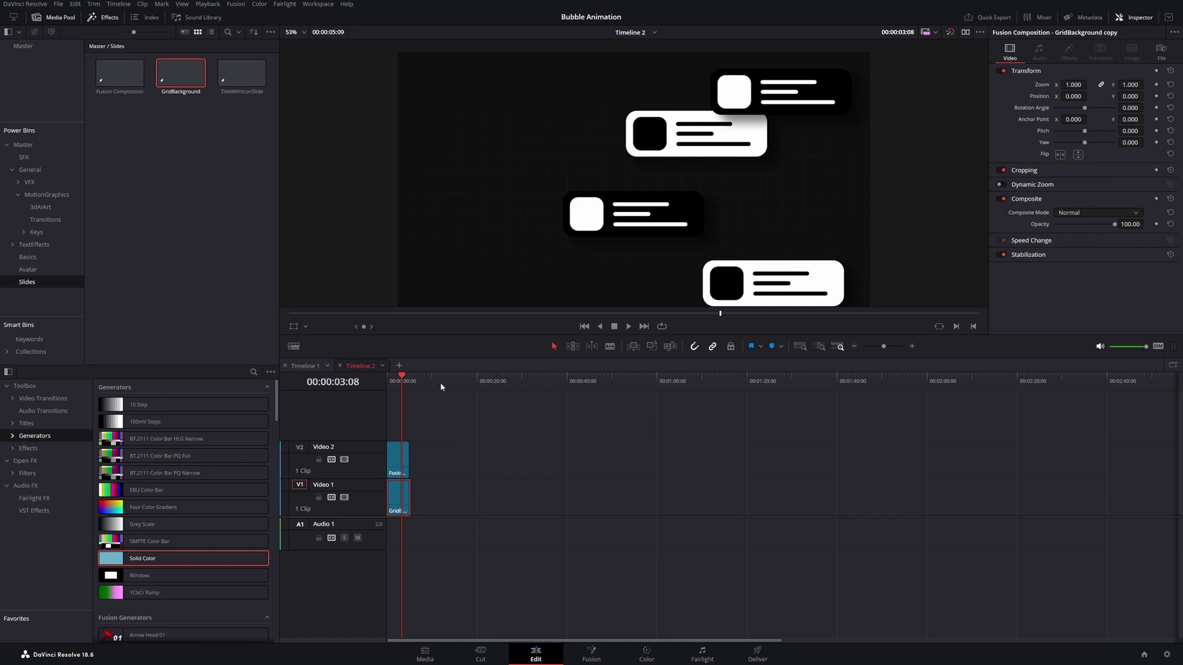
right_click(396, 485)
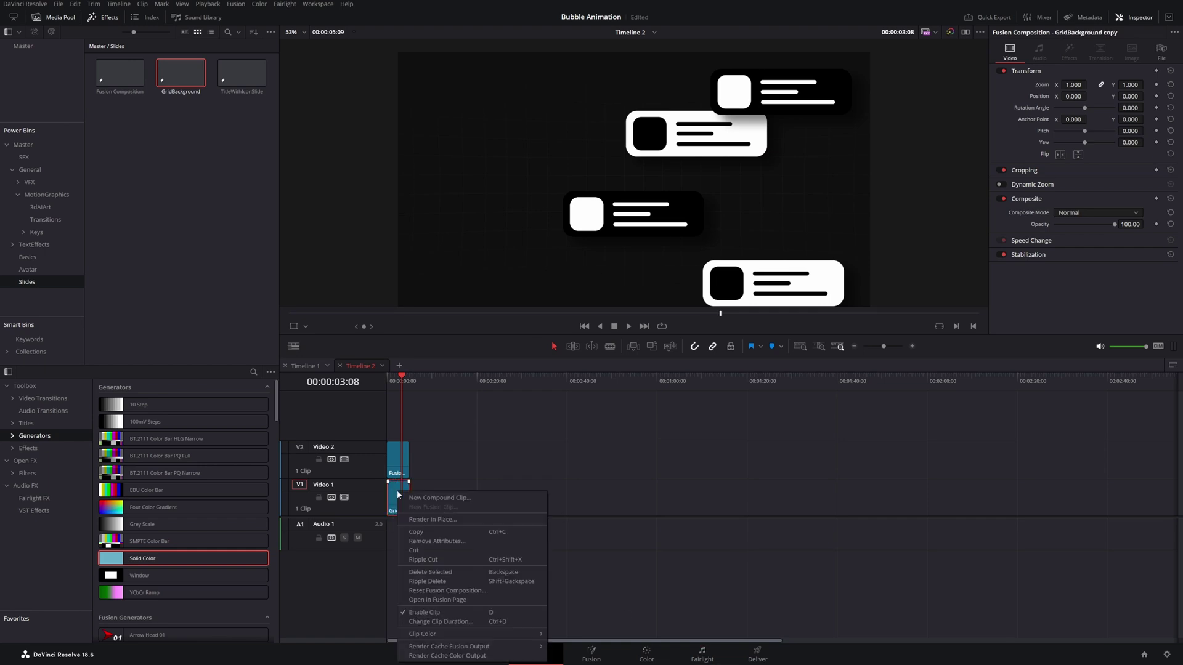
click(446, 601)
click(420, 548)
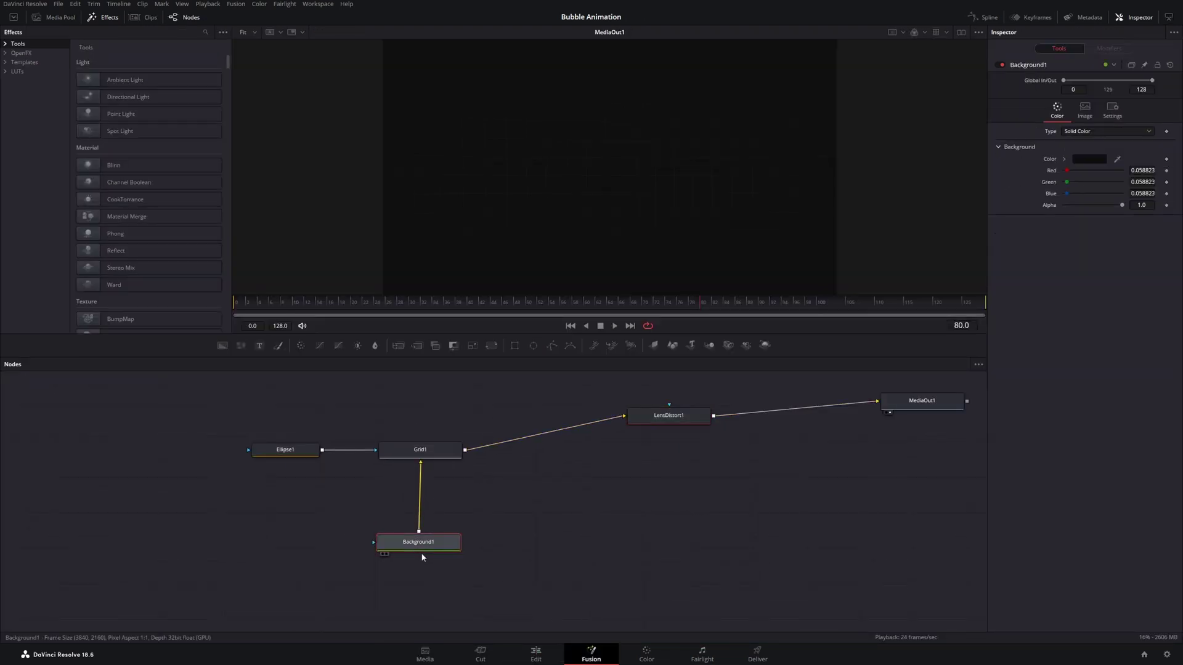